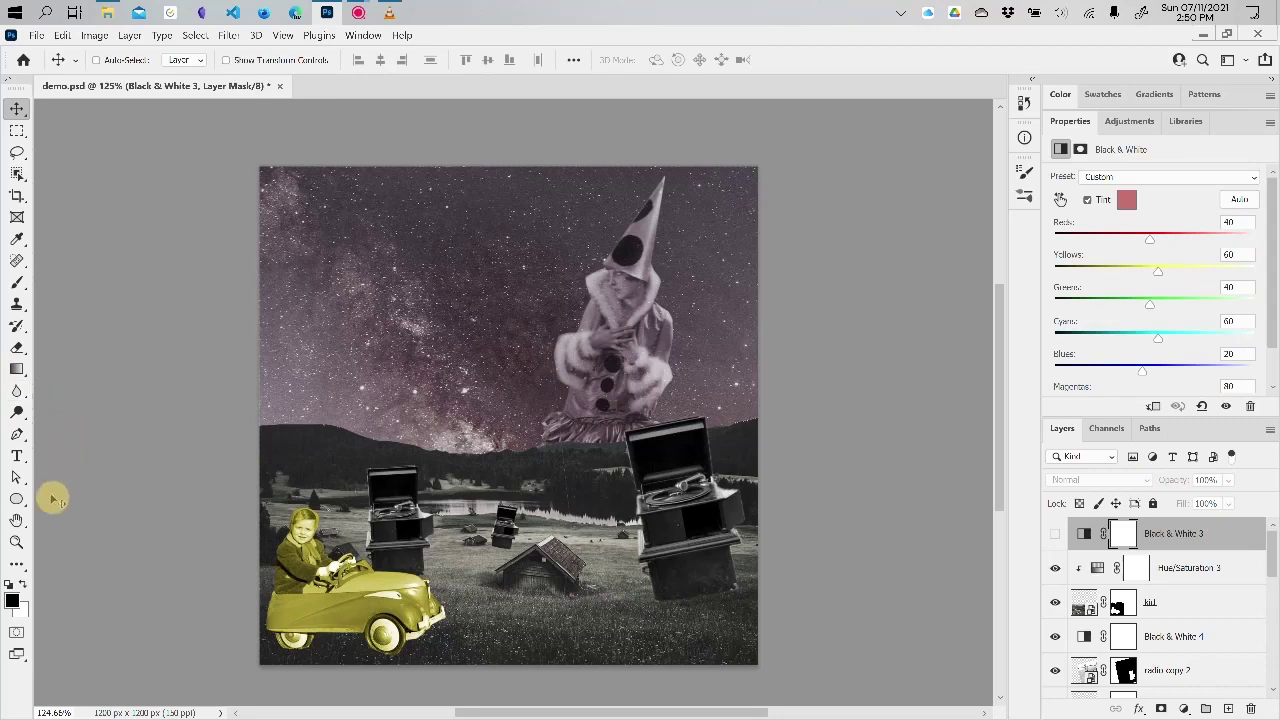
# - With the Brush tool active, add blank Layer 1 on top and open the foreground Color Picker
pyautogui.click(17, 283)
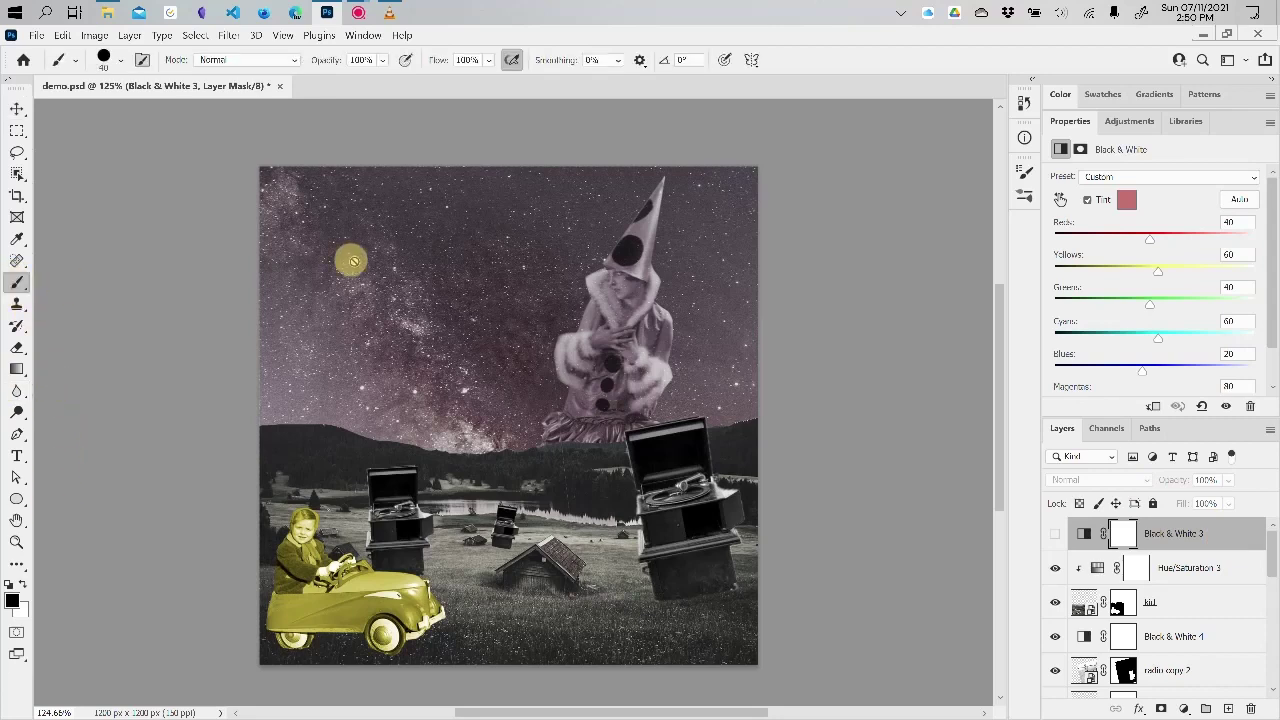
pyautogui.click(1229, 708)
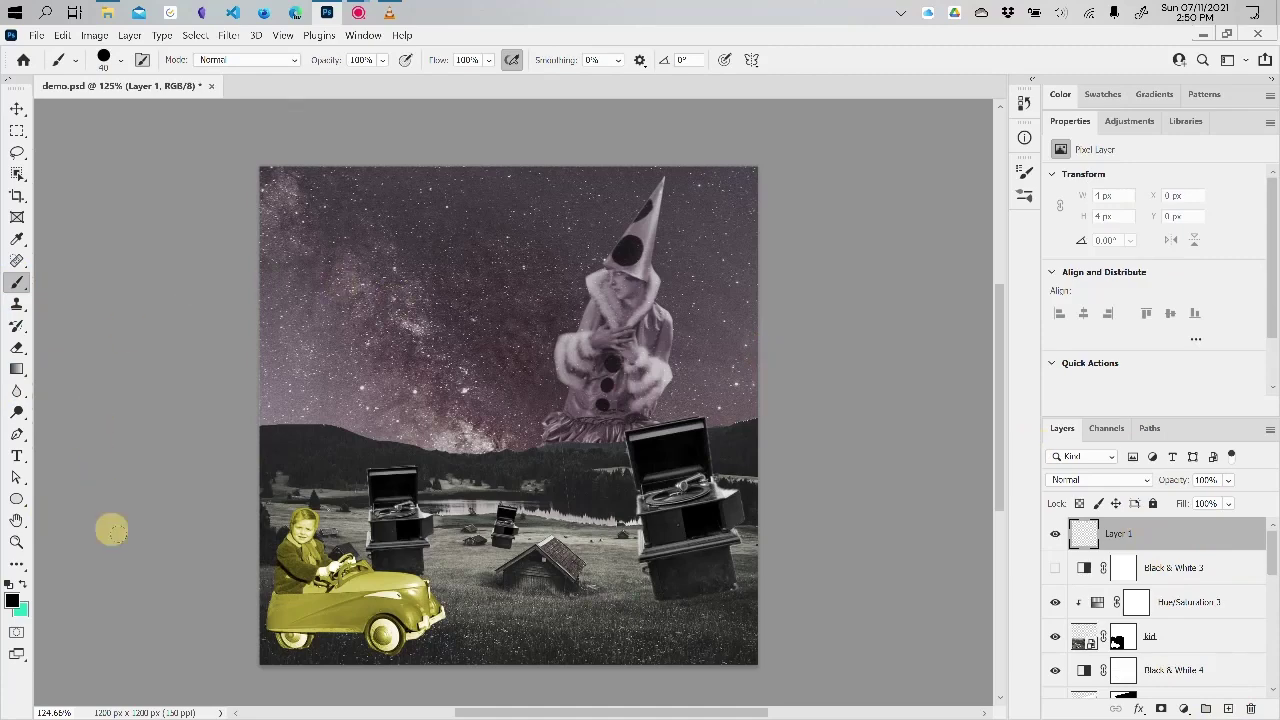
pyautogui.click(20, 585)
# - Sample the toy car's yellow as the foreground paint colour
pyautogui.click(12, 600)
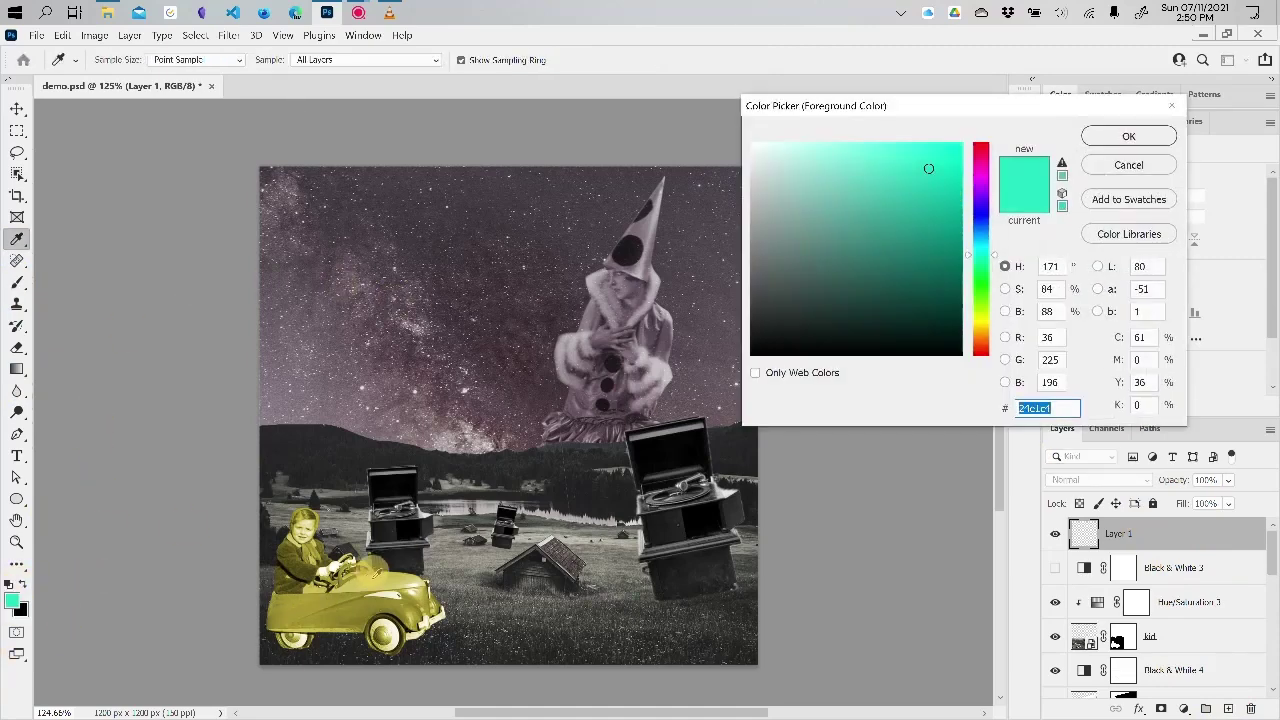
pyautogui.click(372, 570)
pyautogui.press('b')
pyautogui.click(1100, 143)
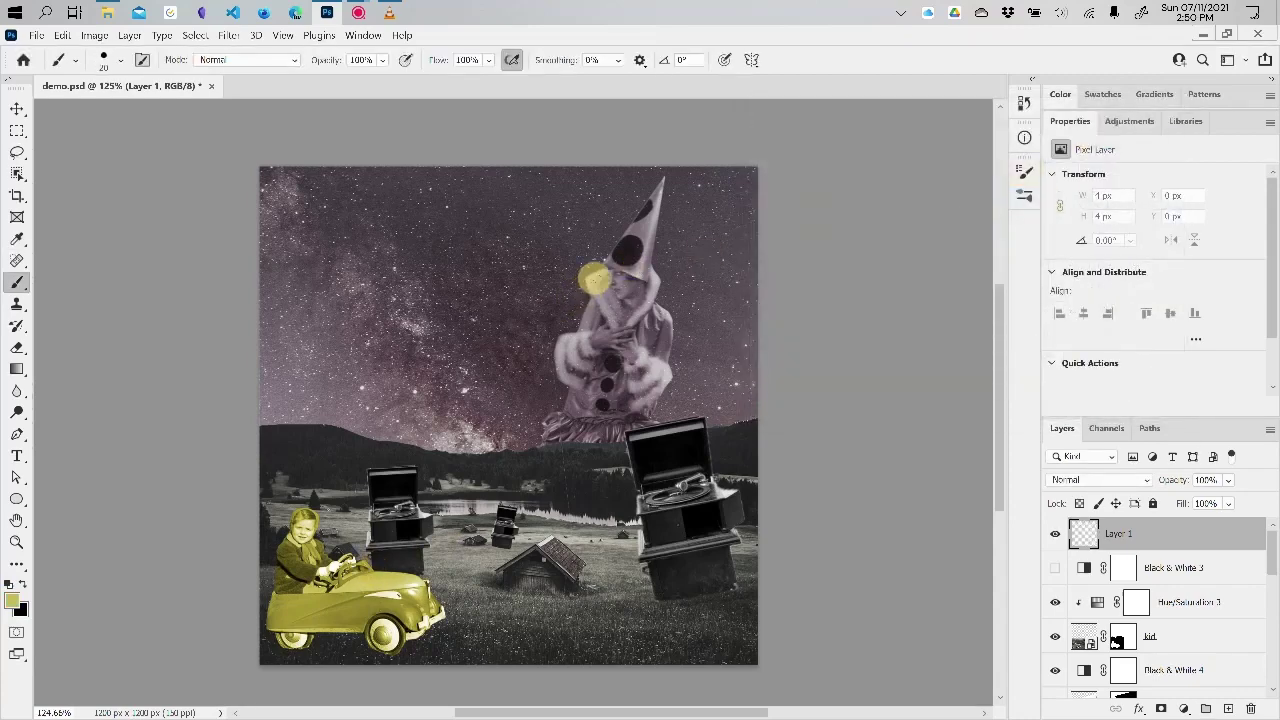
# - Paint two straight yellow beams from the clown's face to the left edge
pyautogui.click(614, 276)
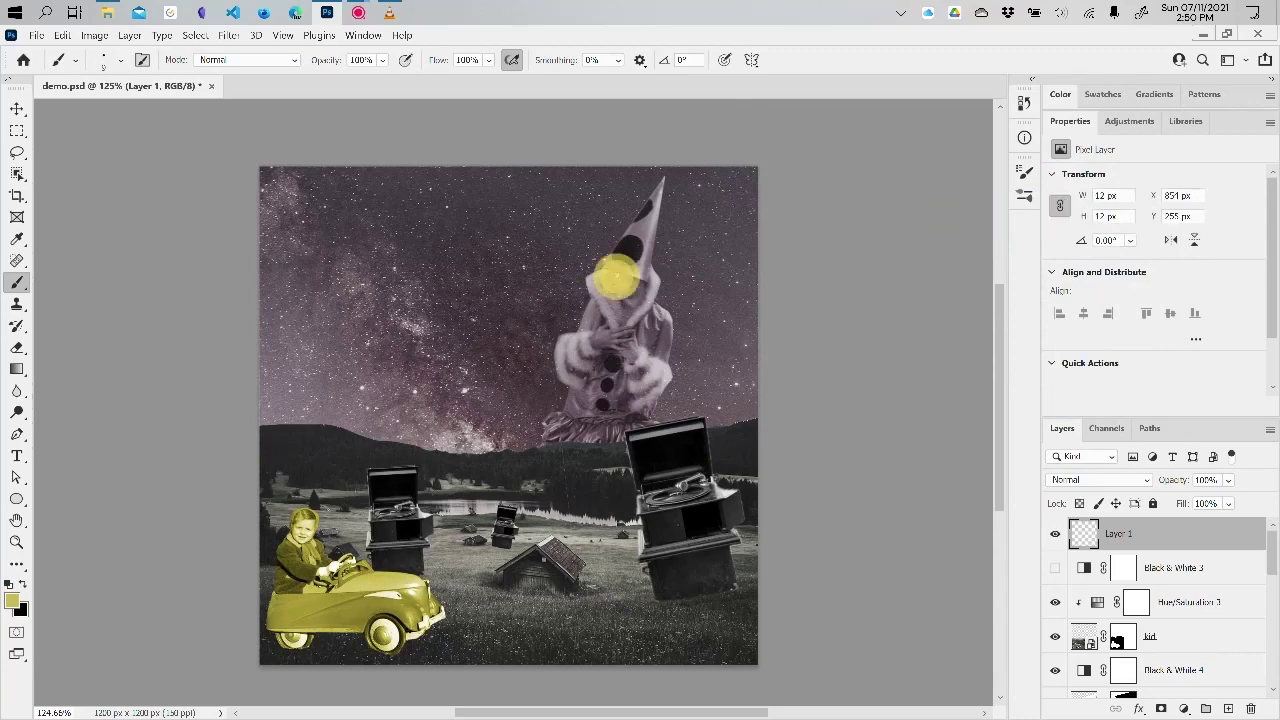
pyautogui.keyDown('shift'); pyautogui.click(244, 373); pyautogui.keyUp('shift')
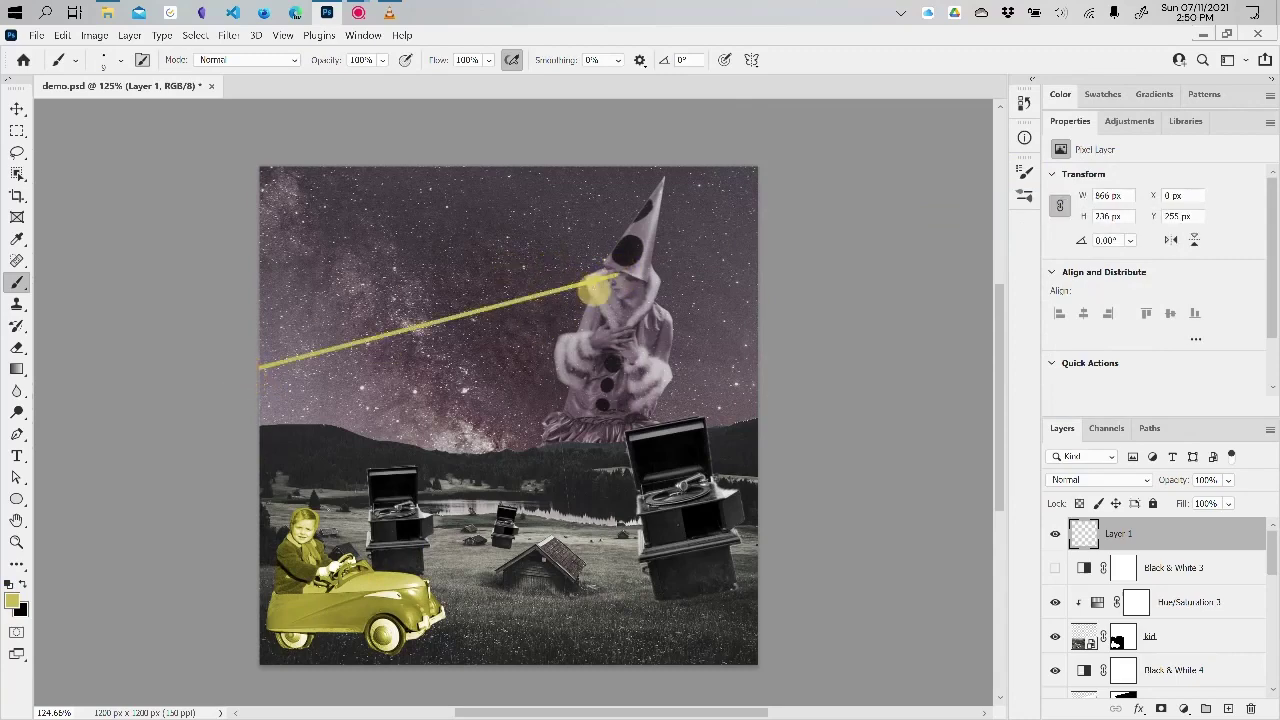
pyautogui.click(614, 278)
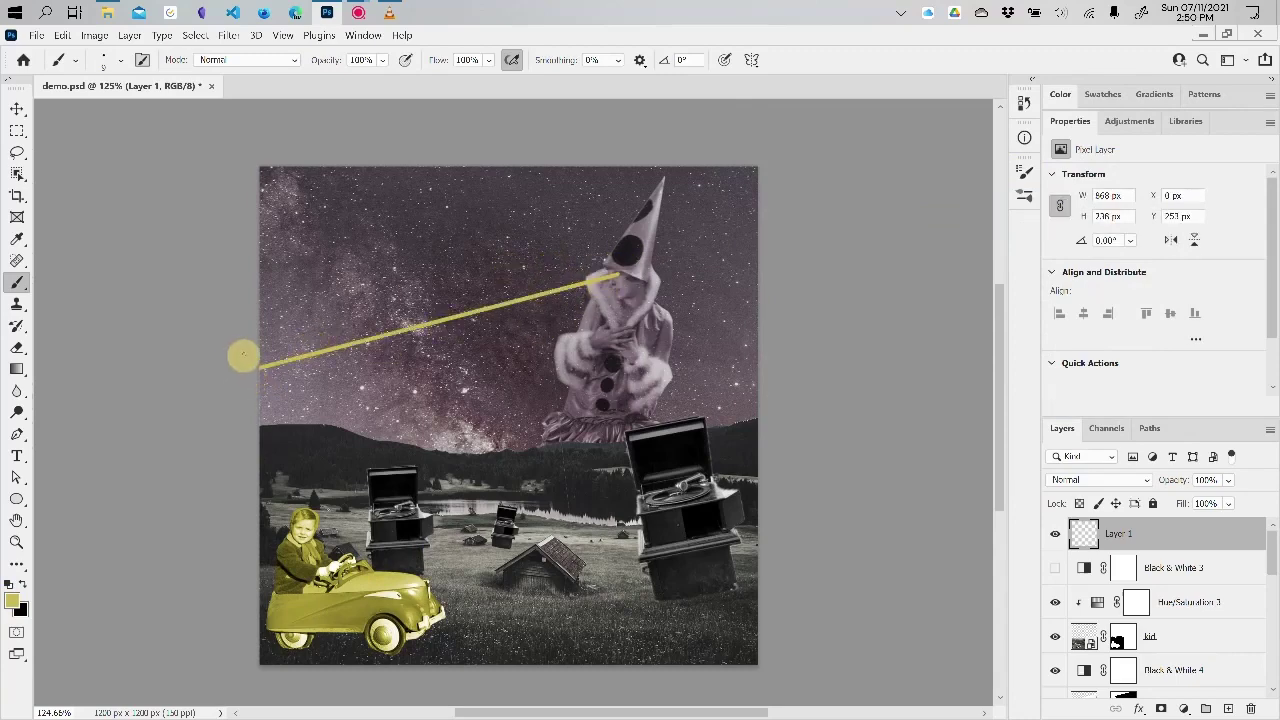
pyautogui.keyDown('shift'); pyautogui.click(243, 354); pyautogui.keyUp('shift')
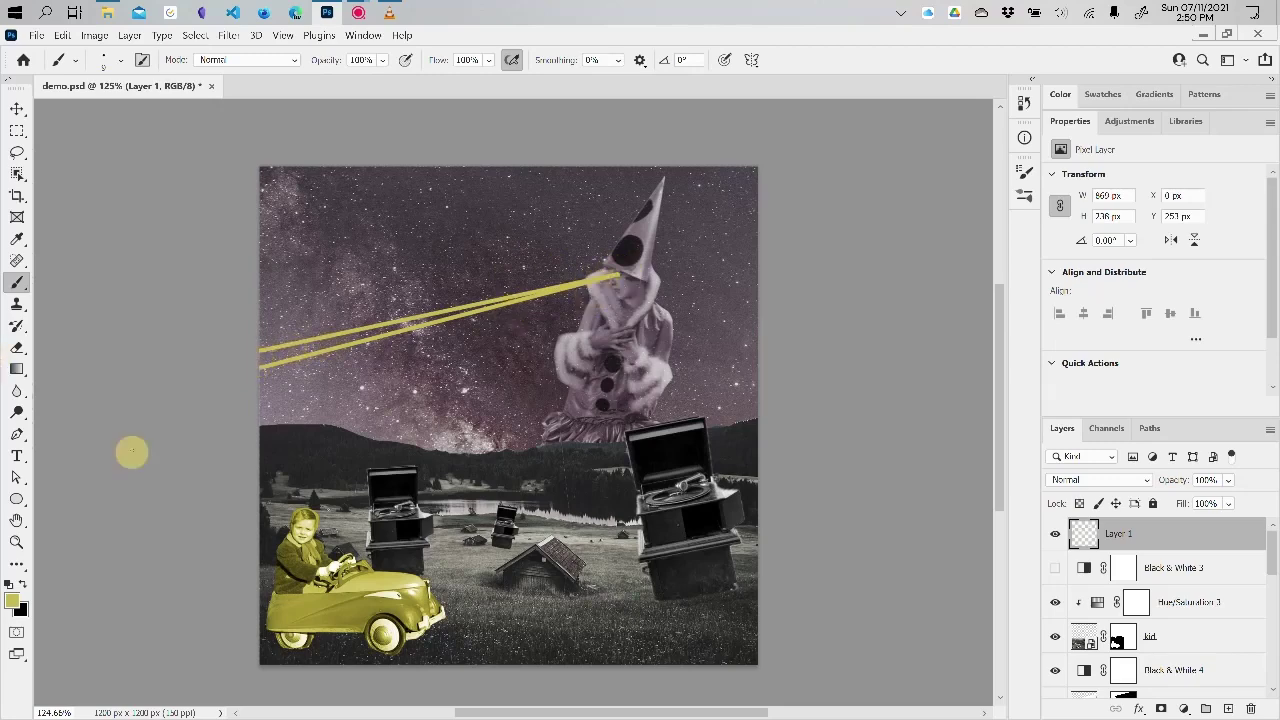
# - Set the beam layer's opacity just under full, around 96%
pyautogui.click(1229, 481)
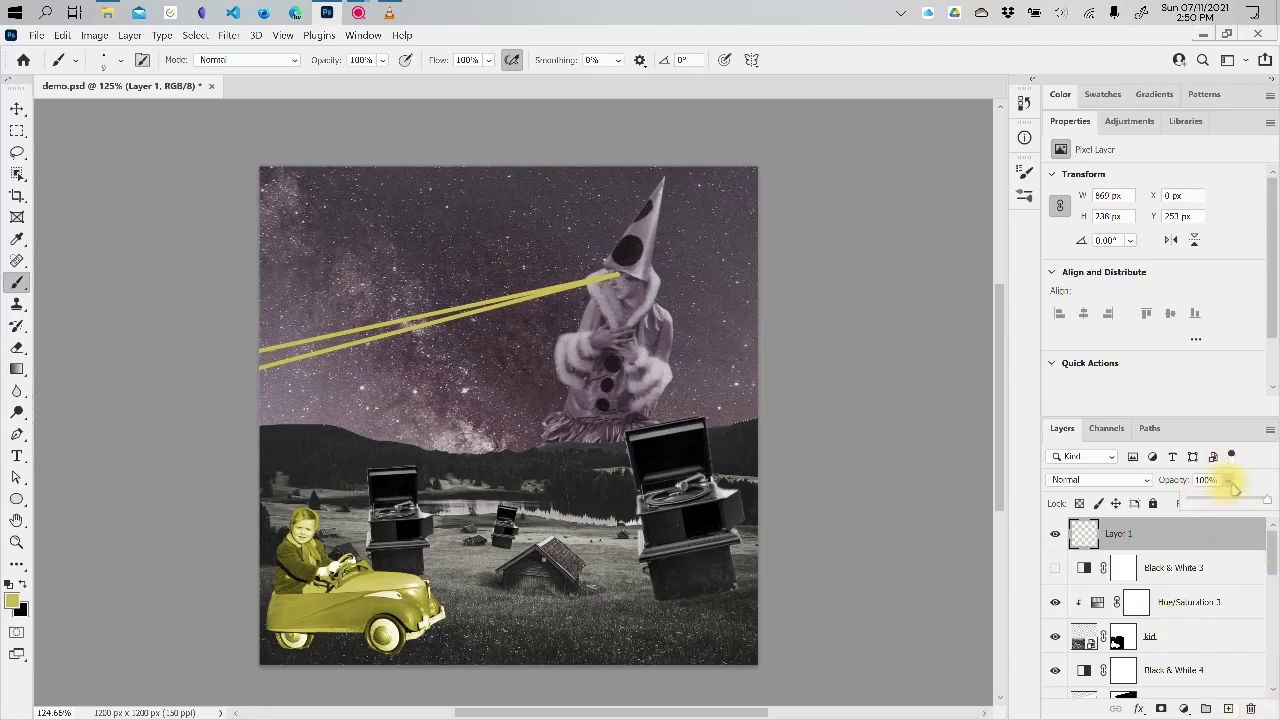
pyautogui.moveTo(1232, 504); pyautogui.dragTo(1268, 501)
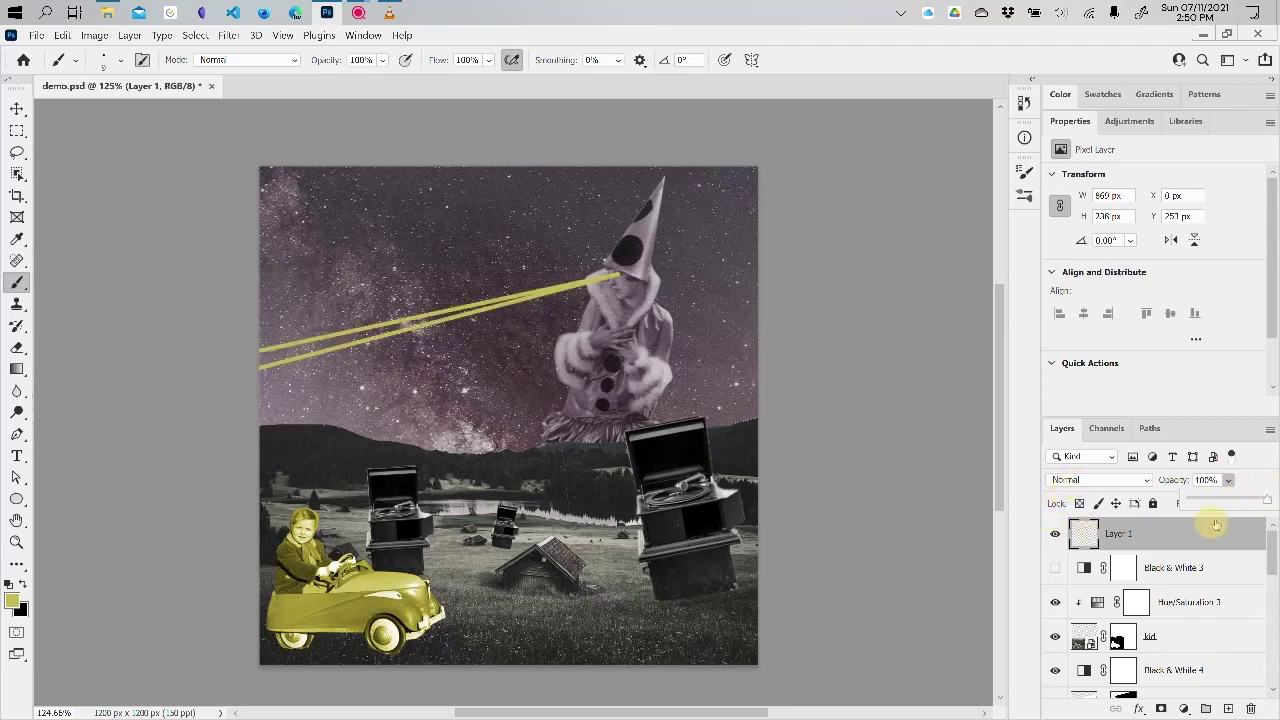
pyautogui.moveTo(1266, 500); pyautogui.dragTo(1263, 480)
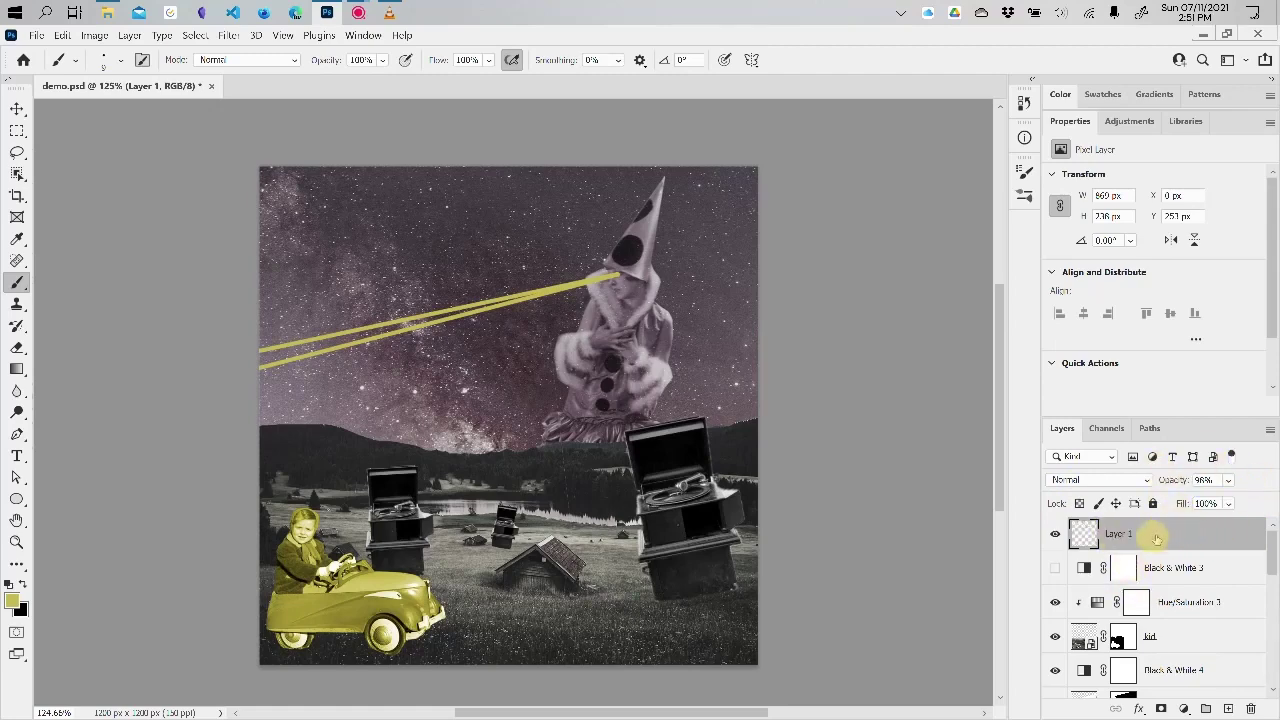
pyautogui.doubleClick(1196, 533)
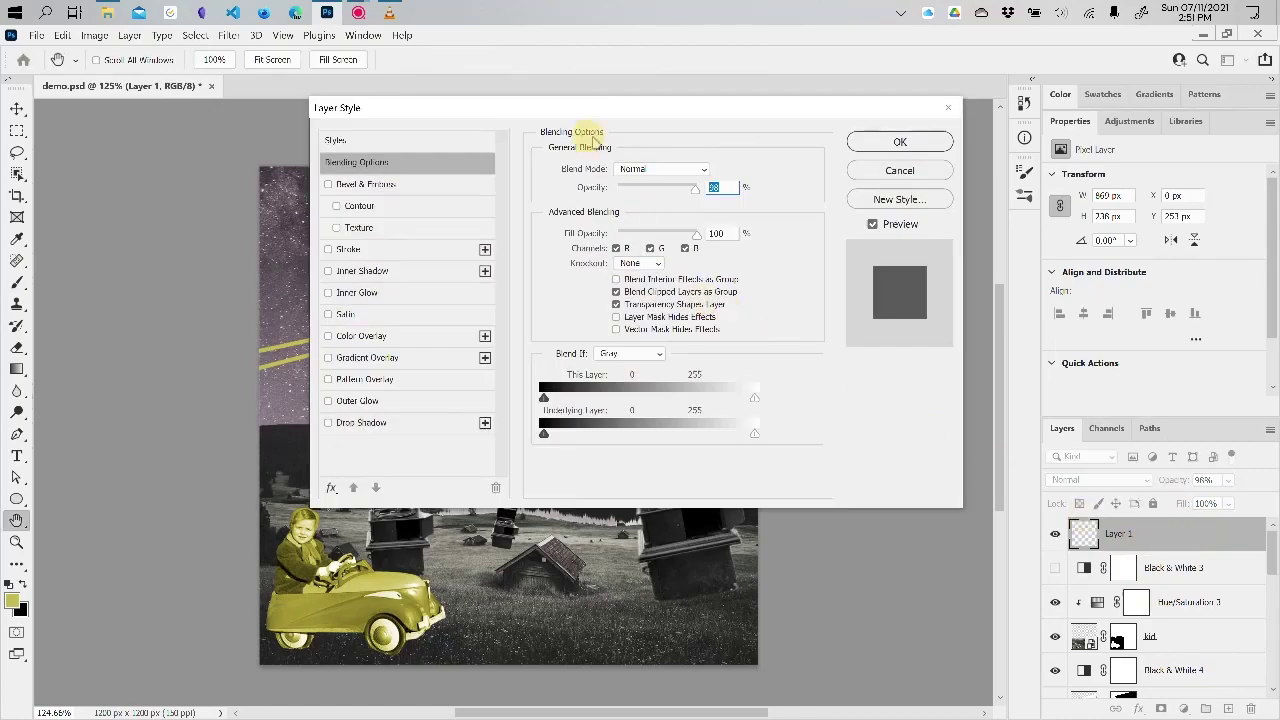
# - Try a Stroke and an Inner Glow on the beams, then remove both
pyautogui.moveTo(580, 107)
pyautogui.mouseDown()
pyautogui.moveTo(797, 88)
pyautogui.moveTo(826, 103)
pyautogui.moveTo(948, 100)
pyautogui.moveTo(875, 87)
pyautogui.mouseUp()
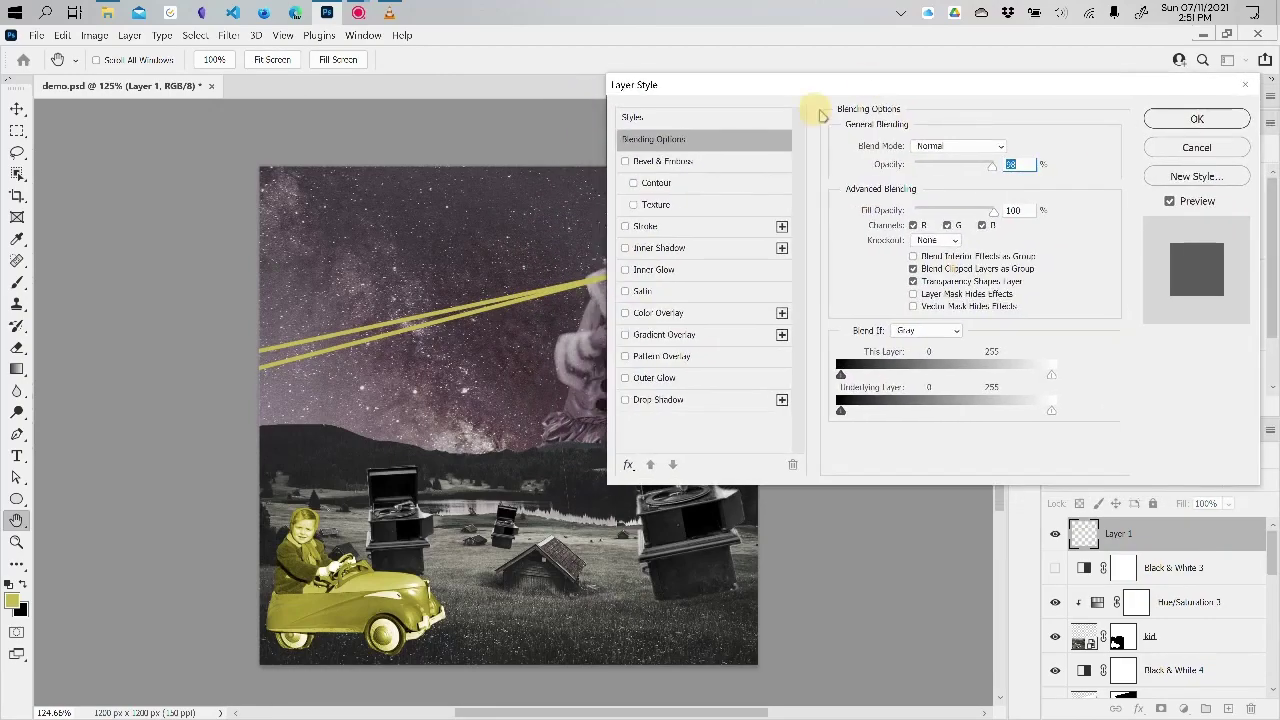
pyautogui.click(625, 227)
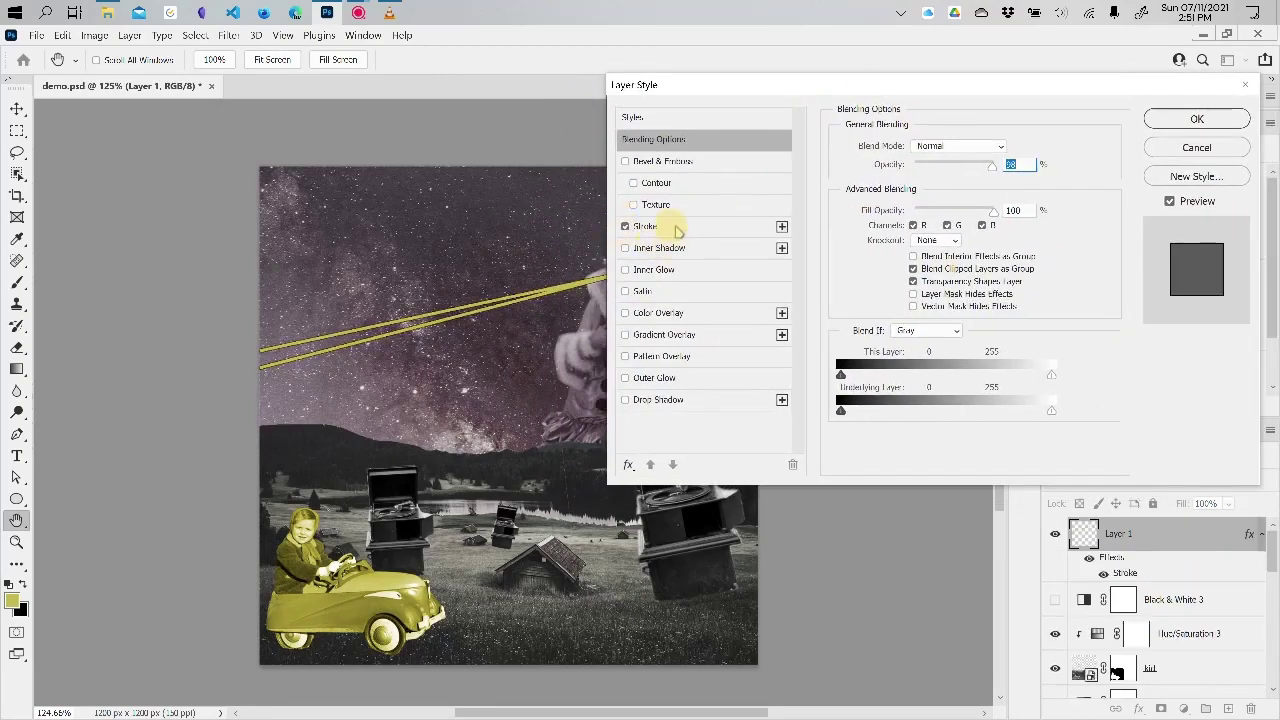
pyautogui.click(648, 227)
pyautogui.moveTo(895, 145)
pyautogui.mouseDown()
pyautogui.moveTo(937, 150)
pyautogui.moveTo(891, 149)
pyautogui.mouseUp()
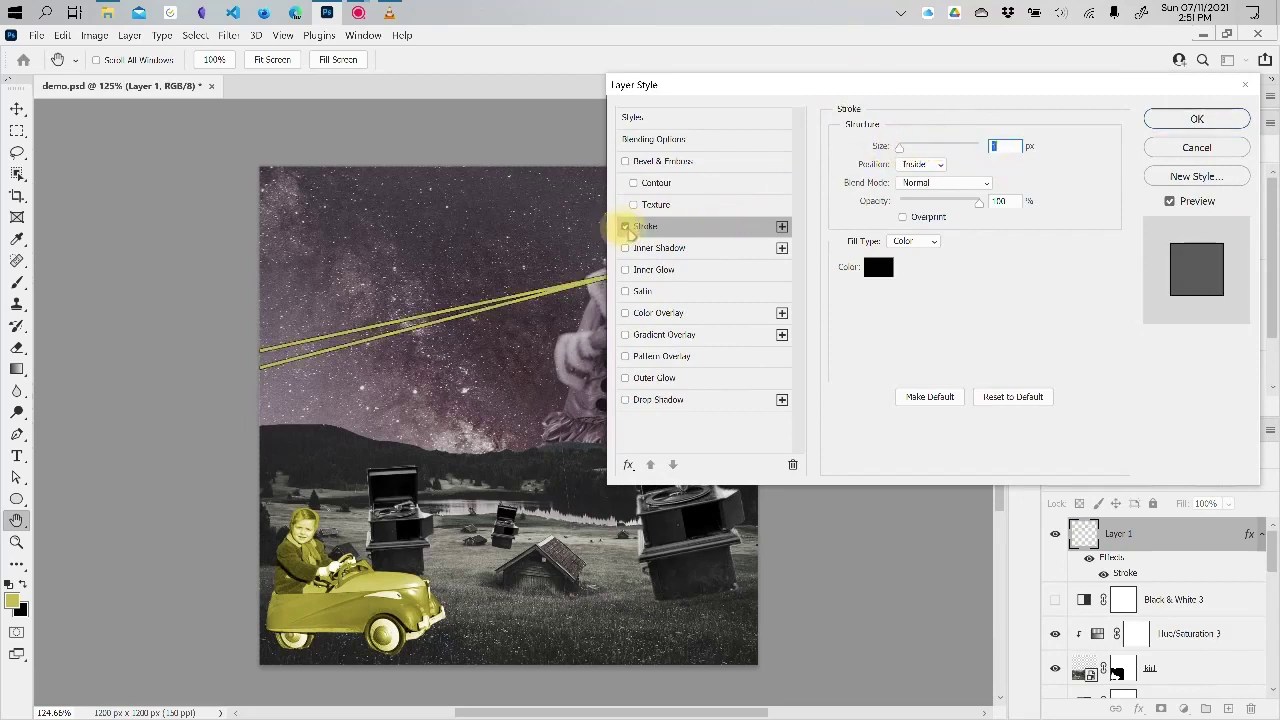
pyautogui.click(625, 227)
pyautogui.click(625, 270)
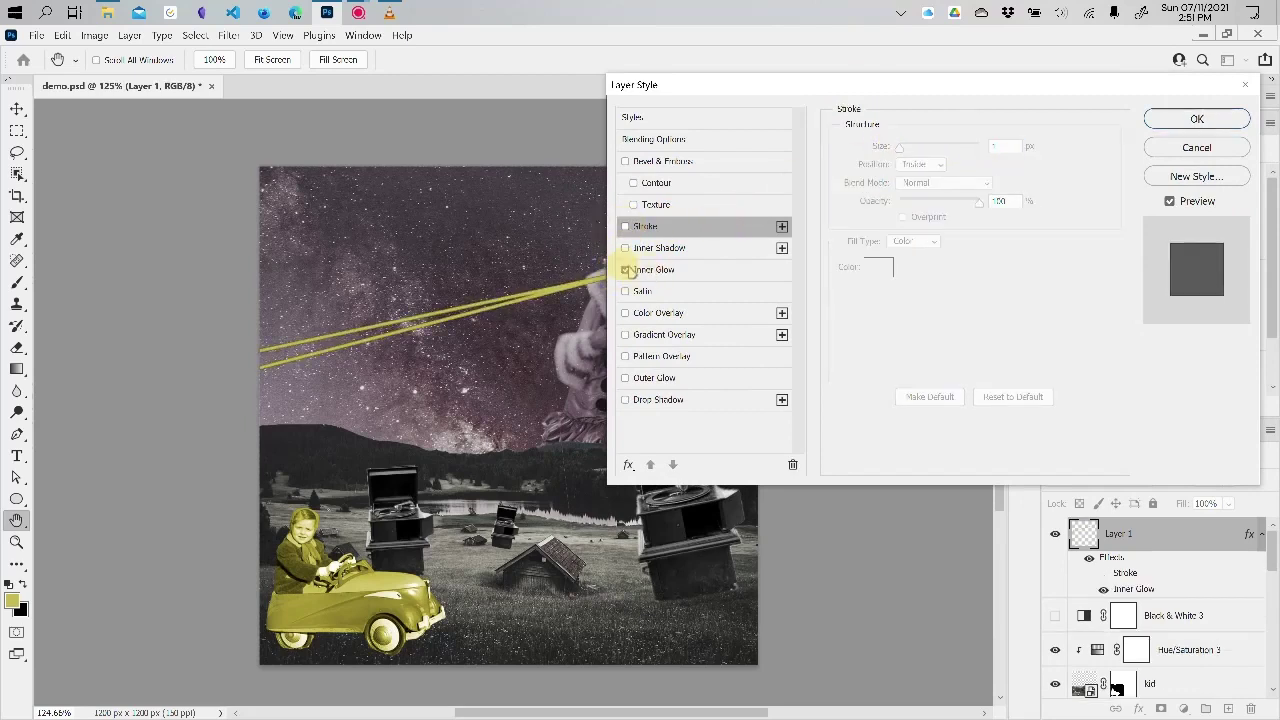
pyautogui.click(625, 270)
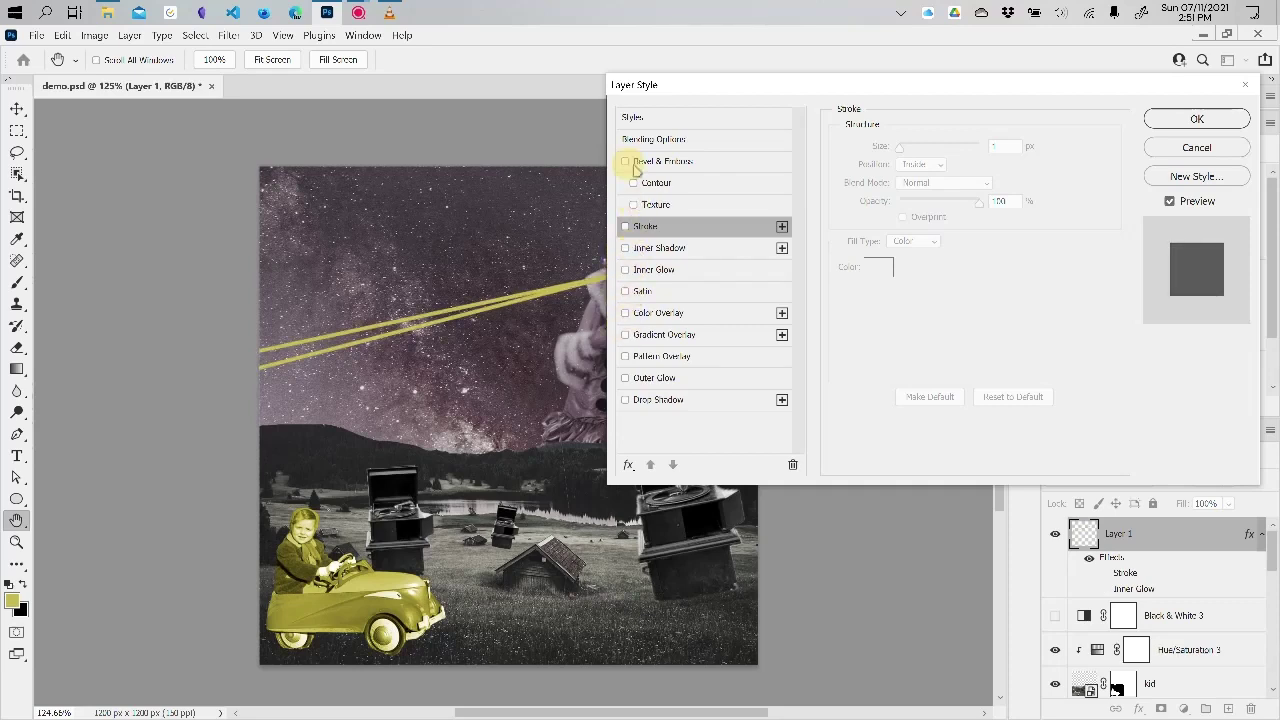
# - Add a beam-yellow Outer Glow at 47% opacity and about 65 px size
pyautogui.click(625, 378)
pyautogui.click(657, 377)
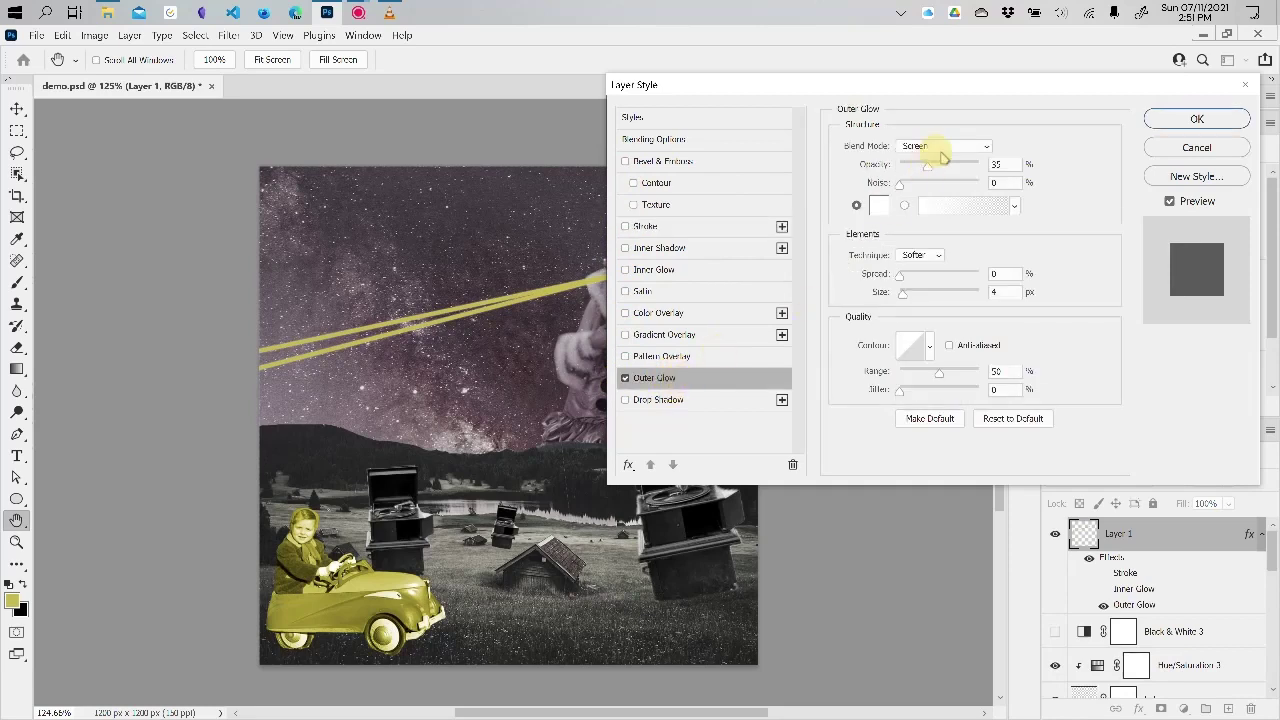
pyautogui.click(934, 168)
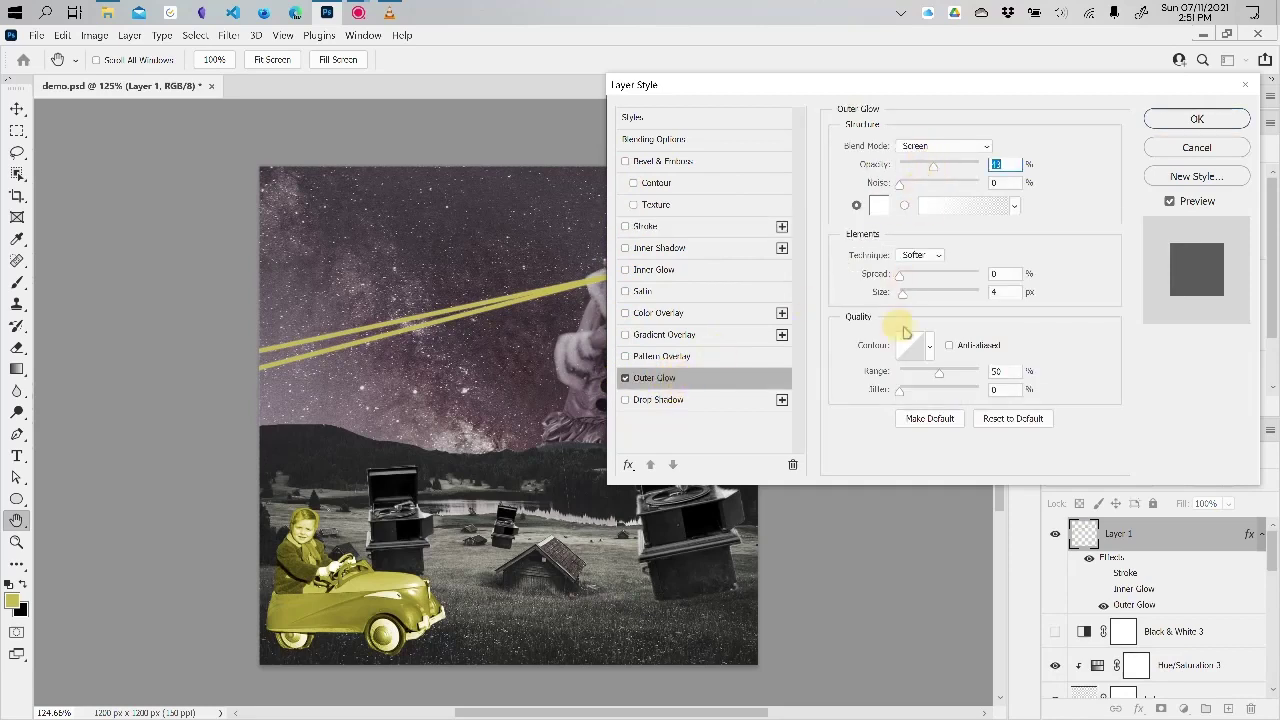
pyautogui.moveTo(904, 300); pyautogui.dragTo(913, 293)
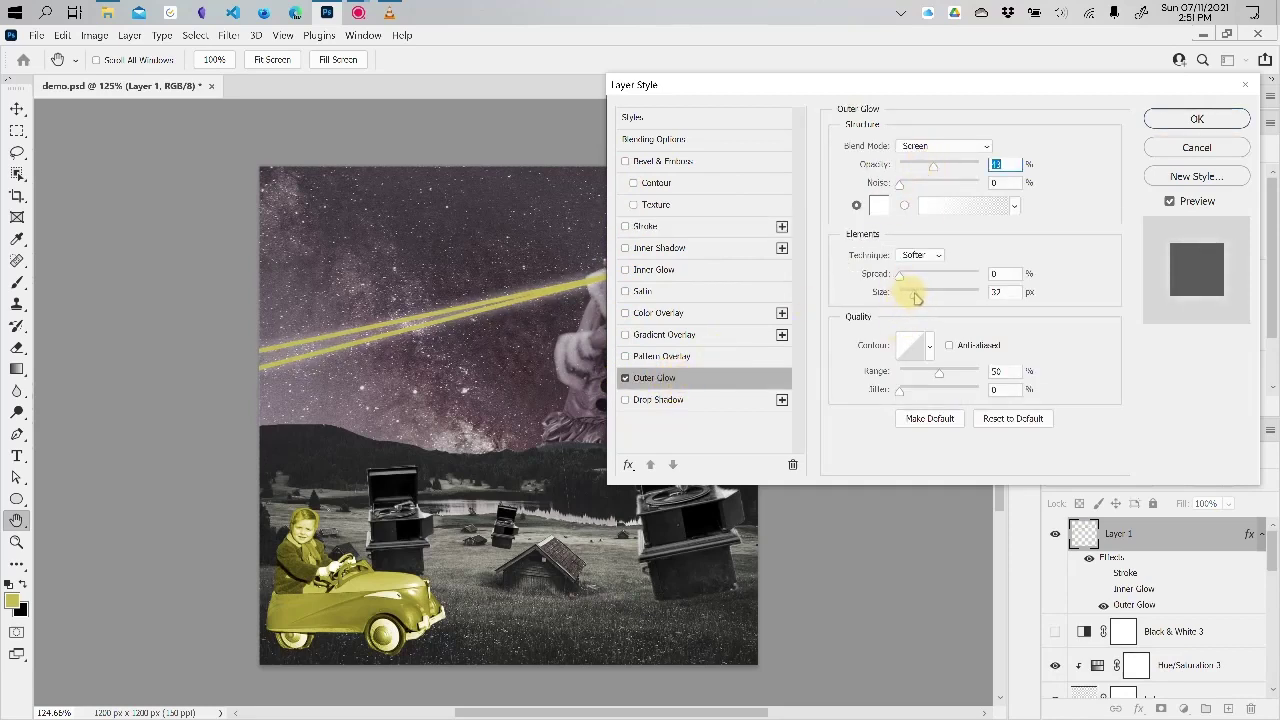
pyautogui.click(877, 206)
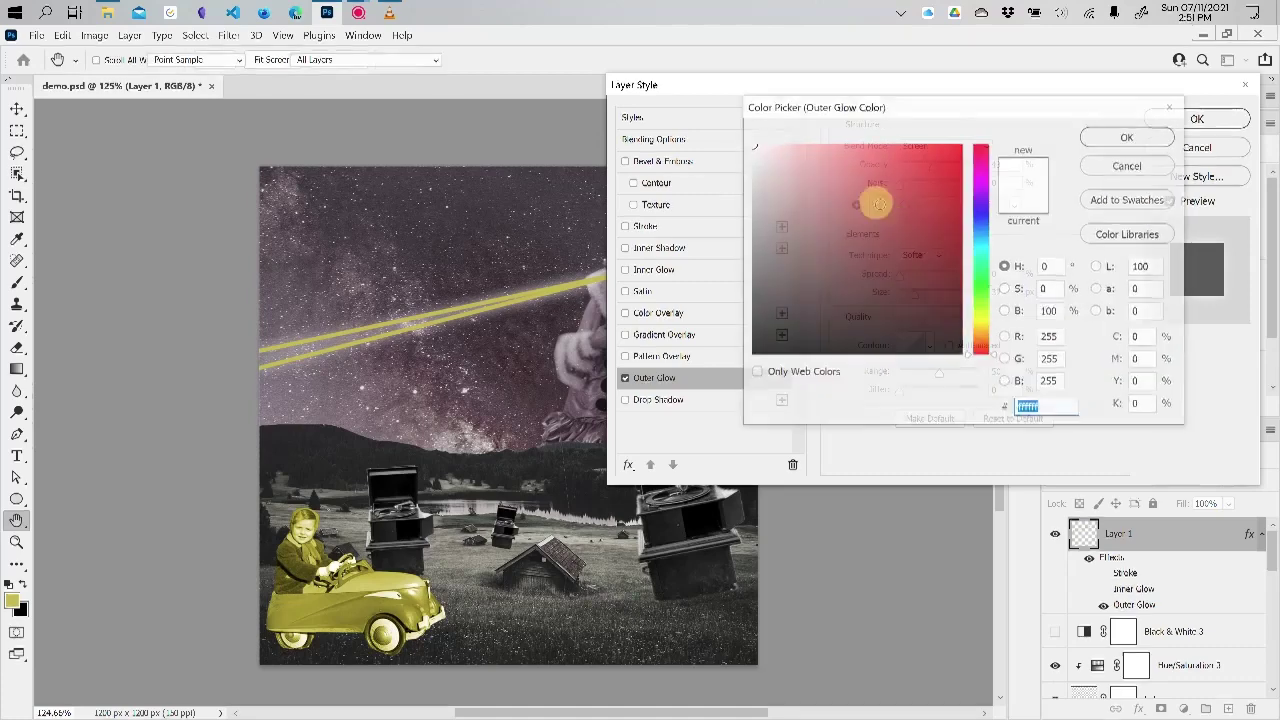
pyautogui.click(433, 305)
pyautogui.click(1130, 136)
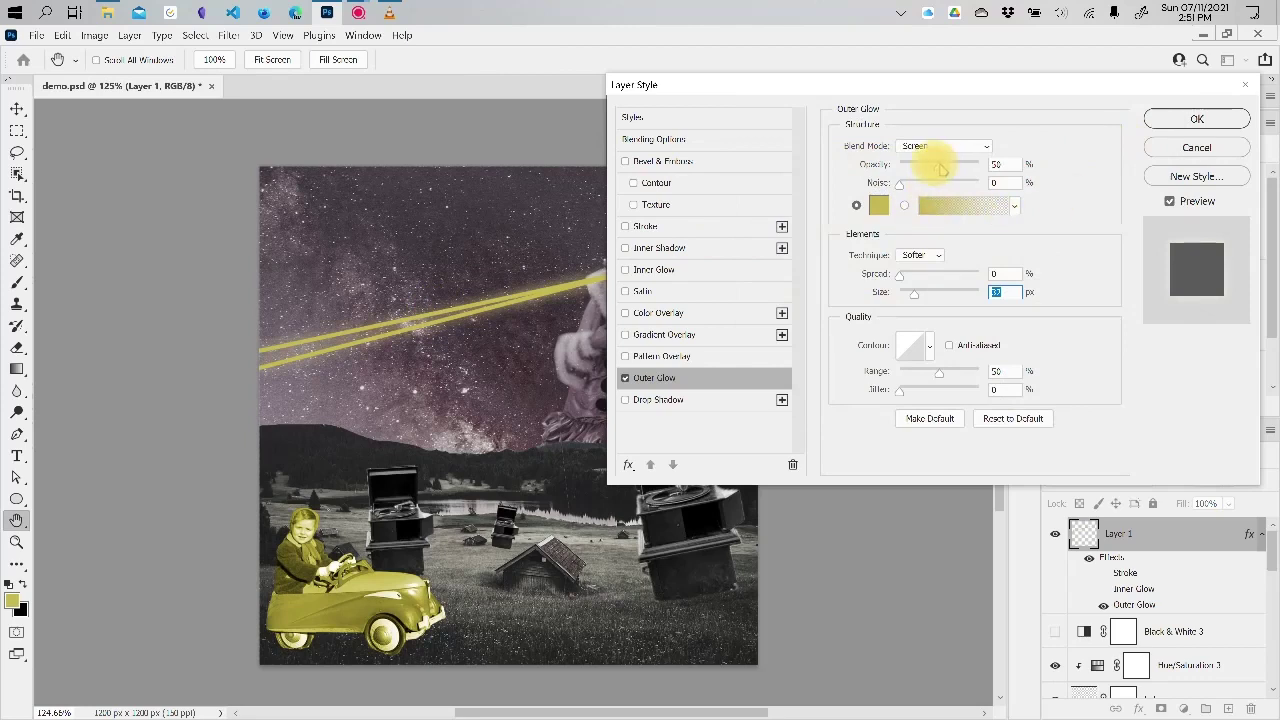
pyautogui.click(938, 166)
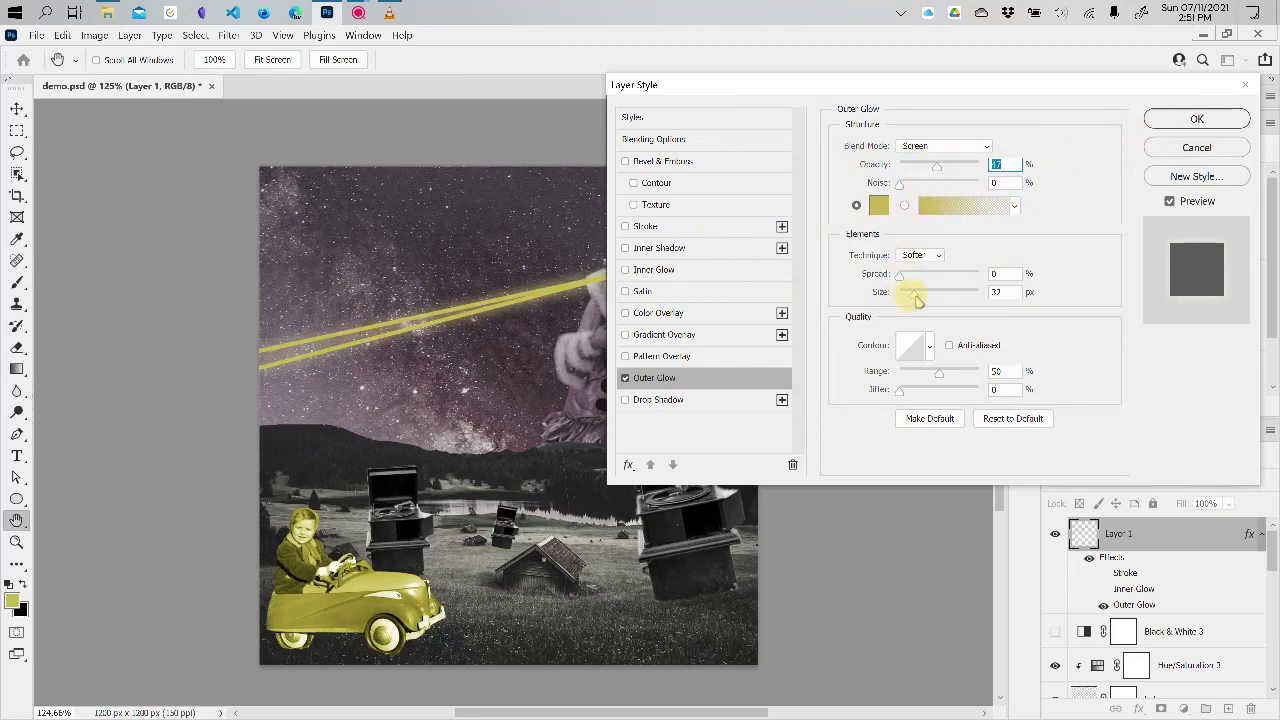
pyautogui.moveTo(917, 300); pyautogui.dragTo(927, 301)
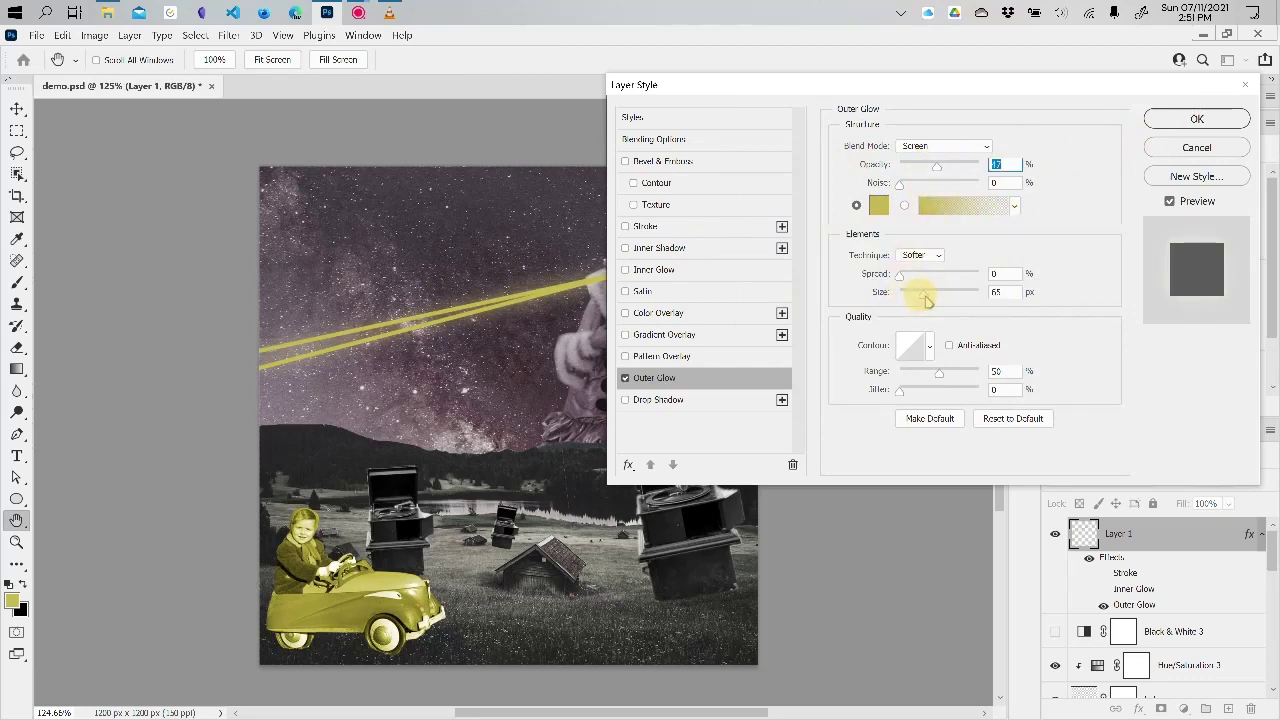
pyautogui.click(1168, 120)
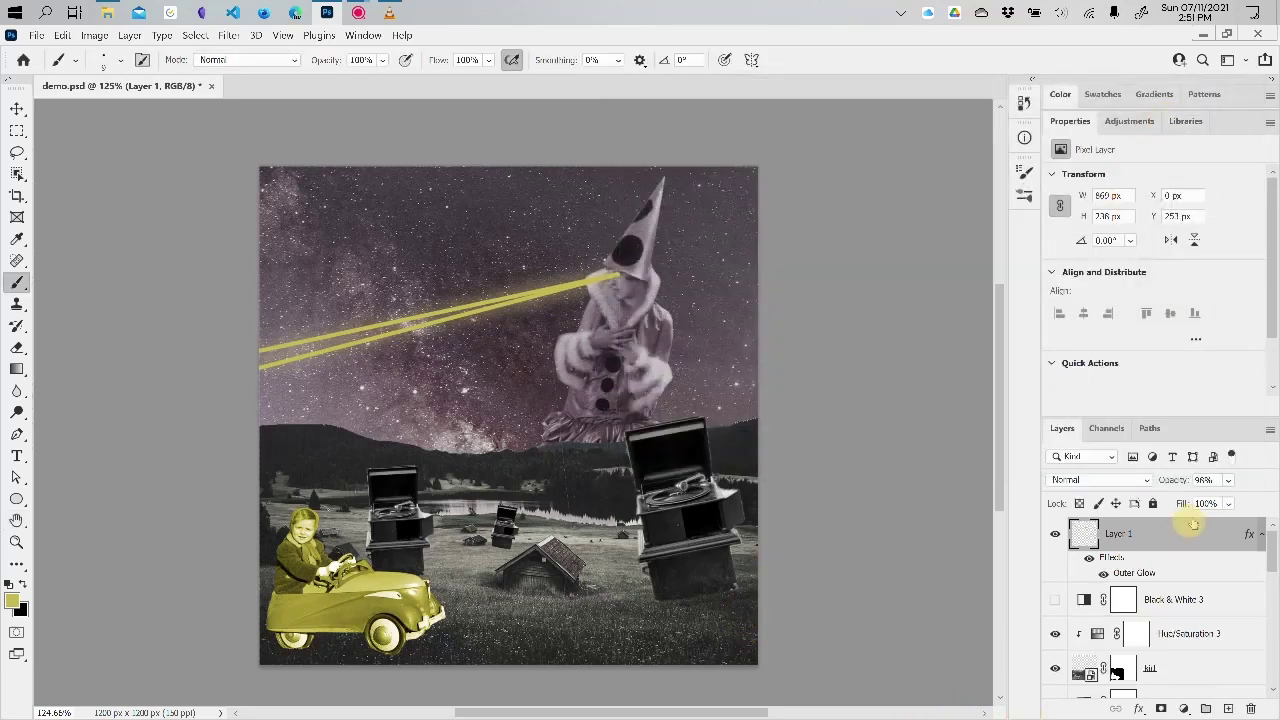
# - Rotate and reposition the beams to angle toward the upper-left edge, then add empty Layer 2
pyautogui.hotkey('ctrl', 't')
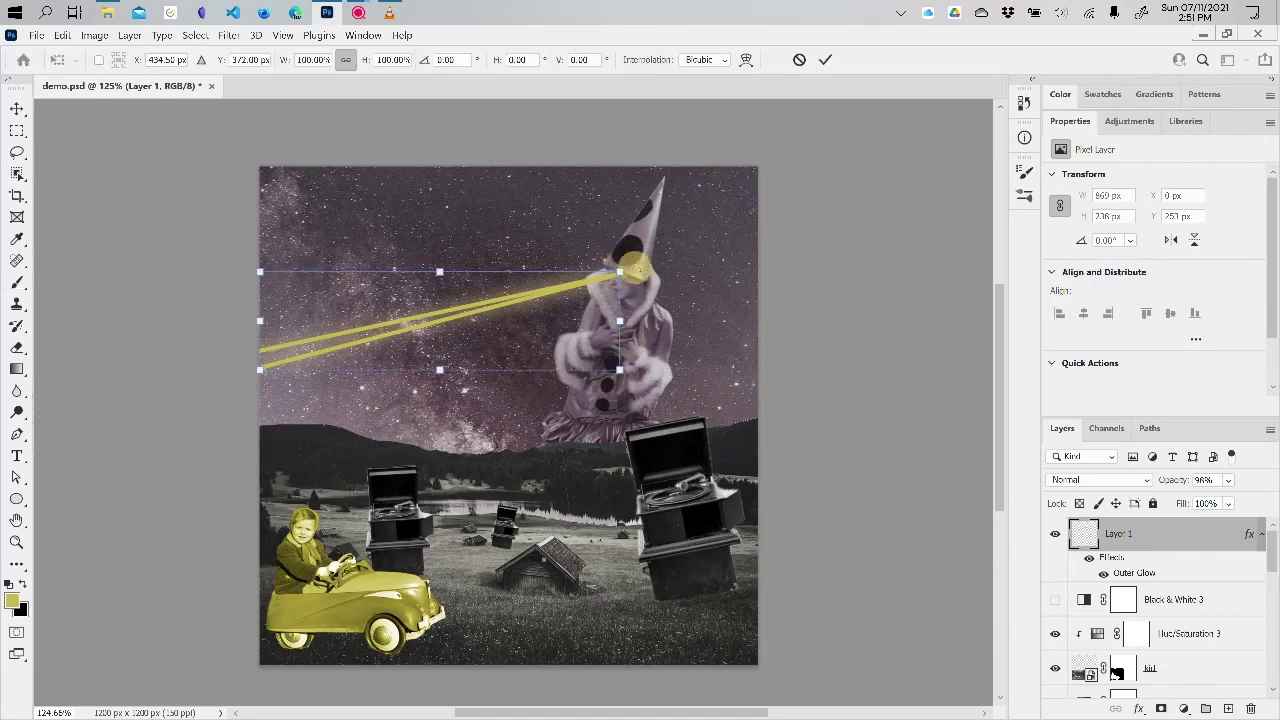
pyautogui.moveTo(234, 380); pyautogui.dragTo(303, 545)
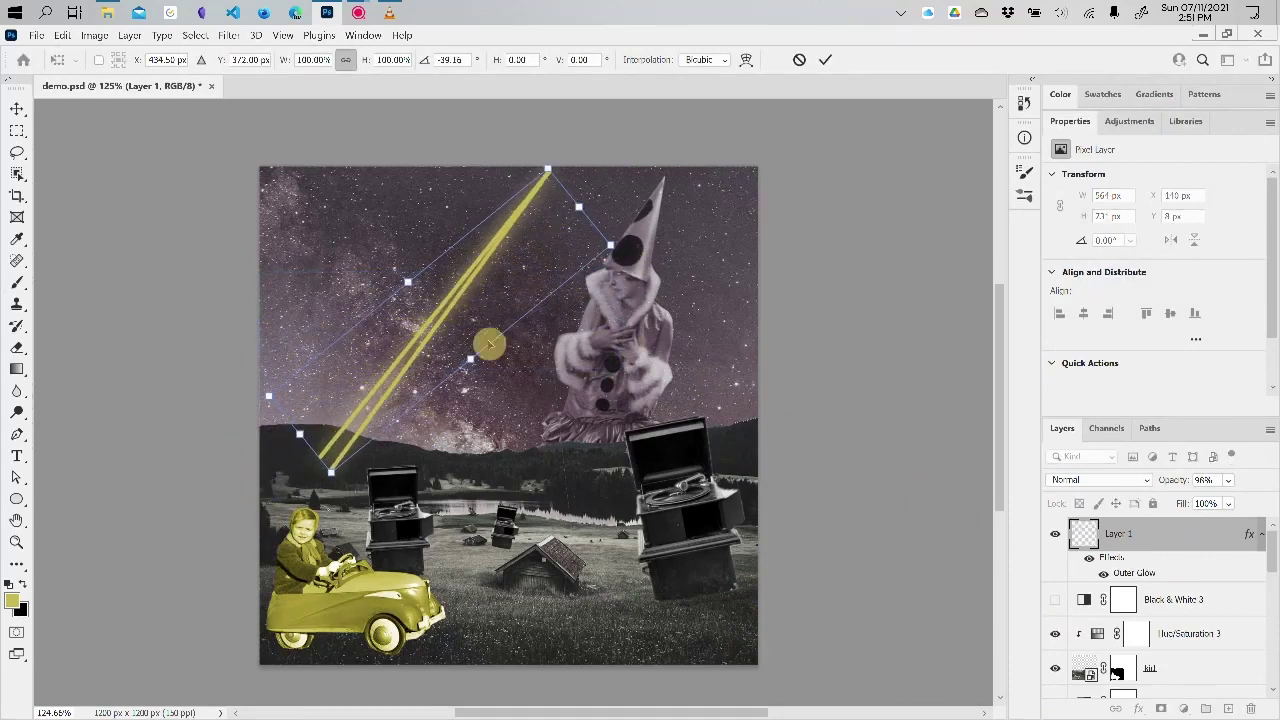
pyautogui.moveTo(489, 343); pyautogui.dragTo(527, 421)
pyautogui.moveTo(560, 520); pyautogui.dragTo(542, 530)
pyautogui.moveTo(502, 443); pyautogui.dragTo(480, 424)
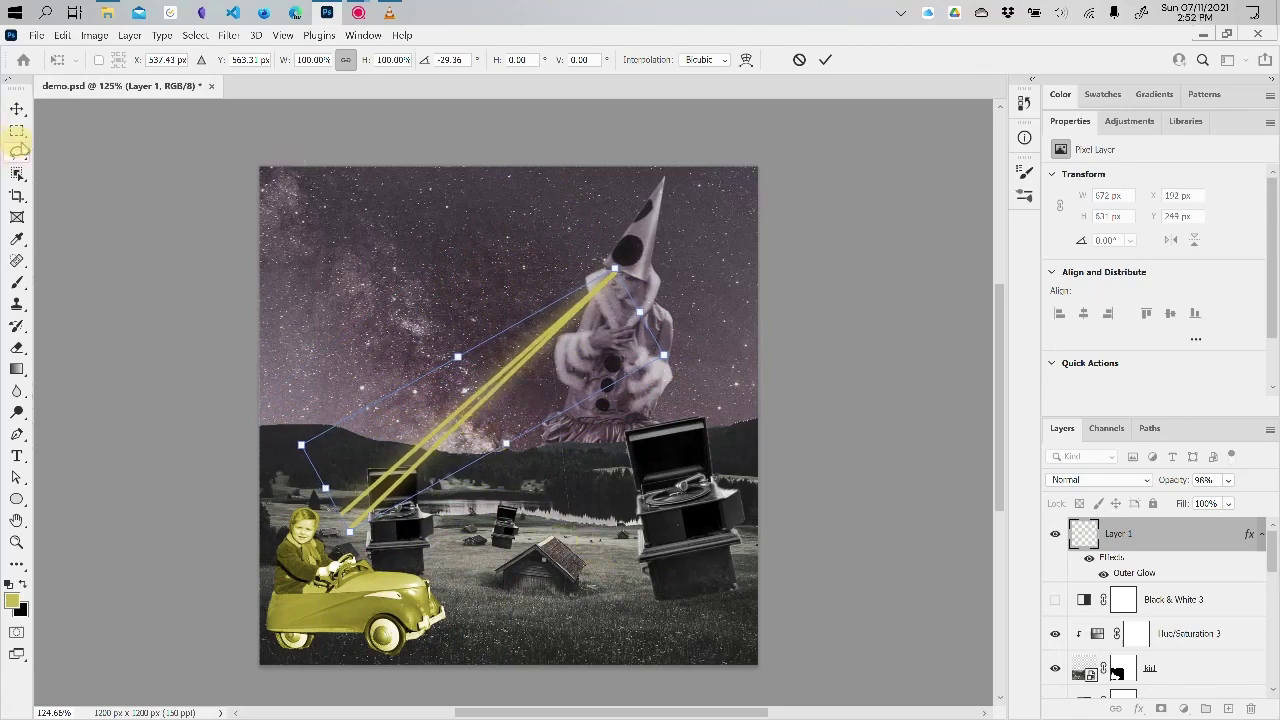
pyautogui.click(15, 108)
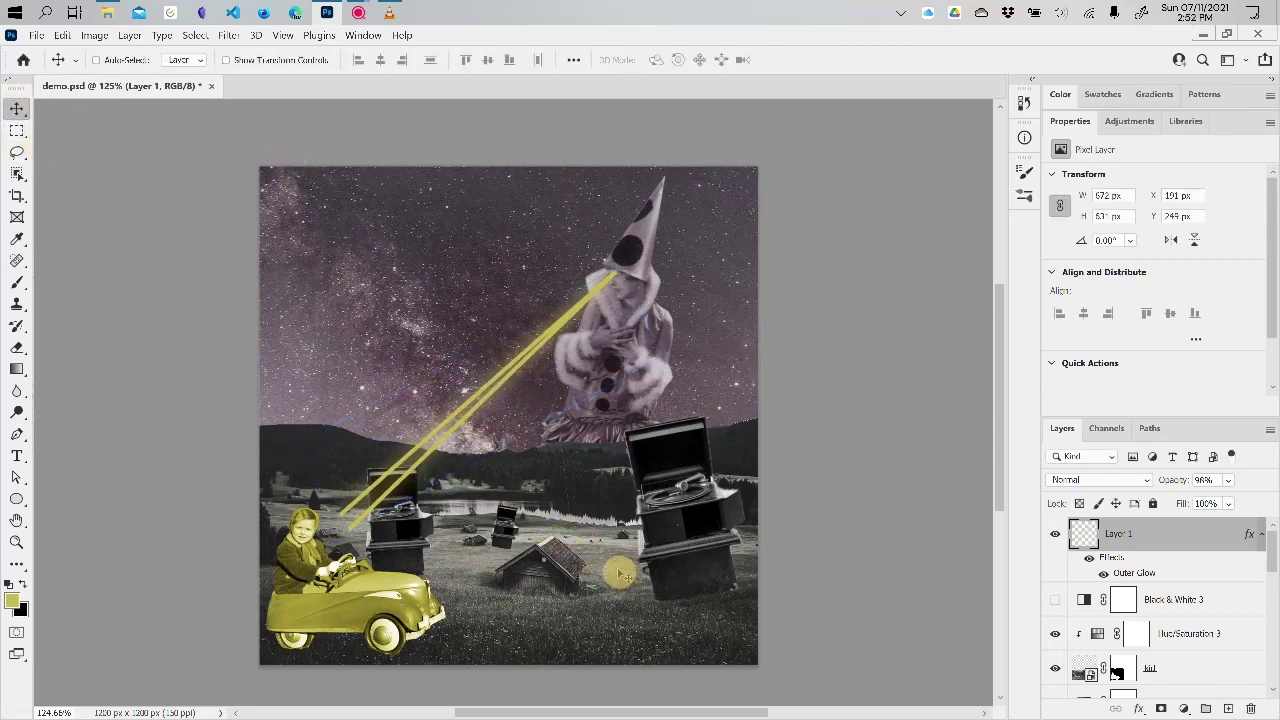
pyautogui.hotkey('ctrl', 'z')
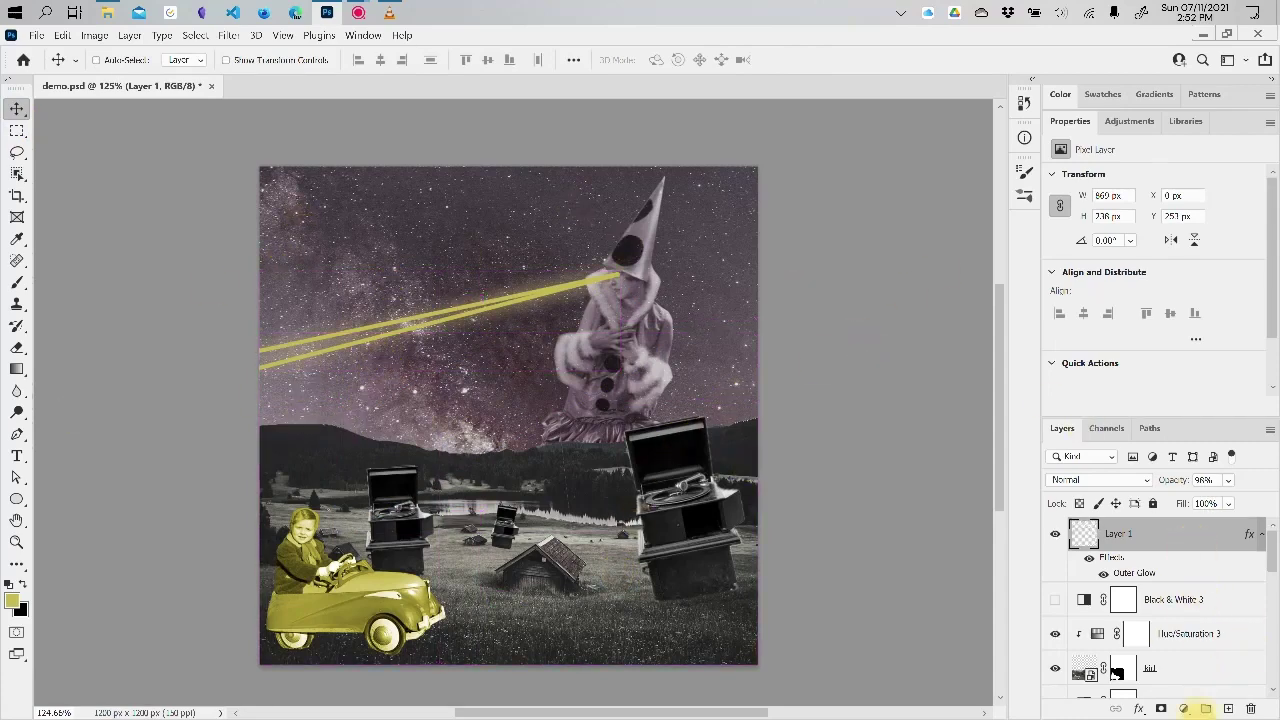
pyautogui.click(1228, 708)
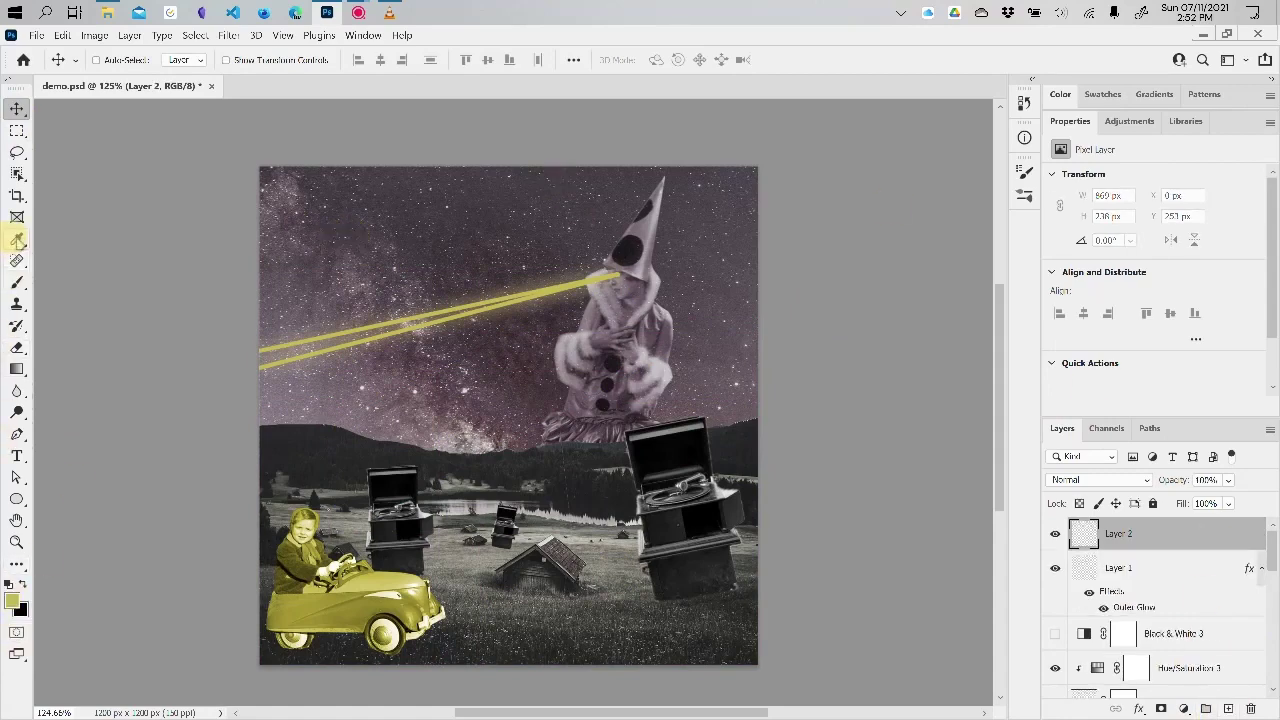
# - Set the foreground colour to blue #1491c9
pyautogui.click(14, 598)
pyautogui.moveTo(877, 228); pyautogui.dragTo(945, 152)
pyautogui.moveTo(980, 322); pyautogui.dragTo(980, 264)
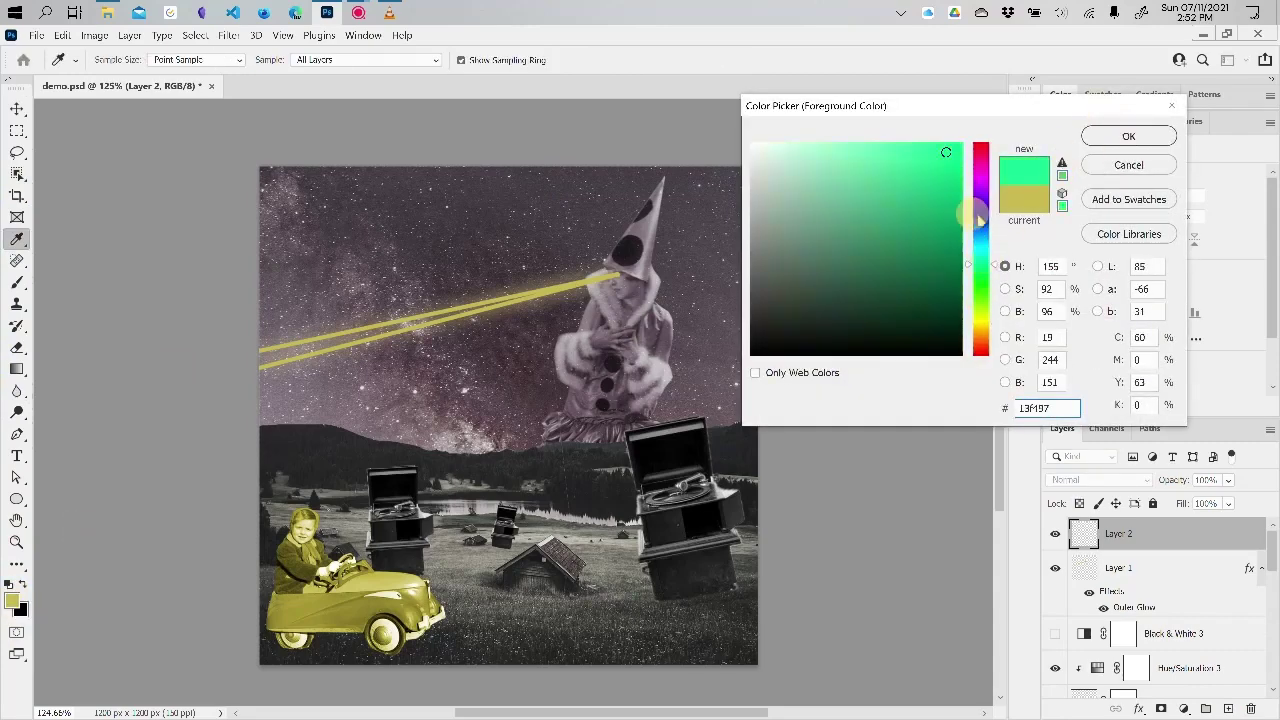
pyautogui.moveTo(980, 215); pyautogui.dragTo(980, 238)
pyautogui.click(937, 184)
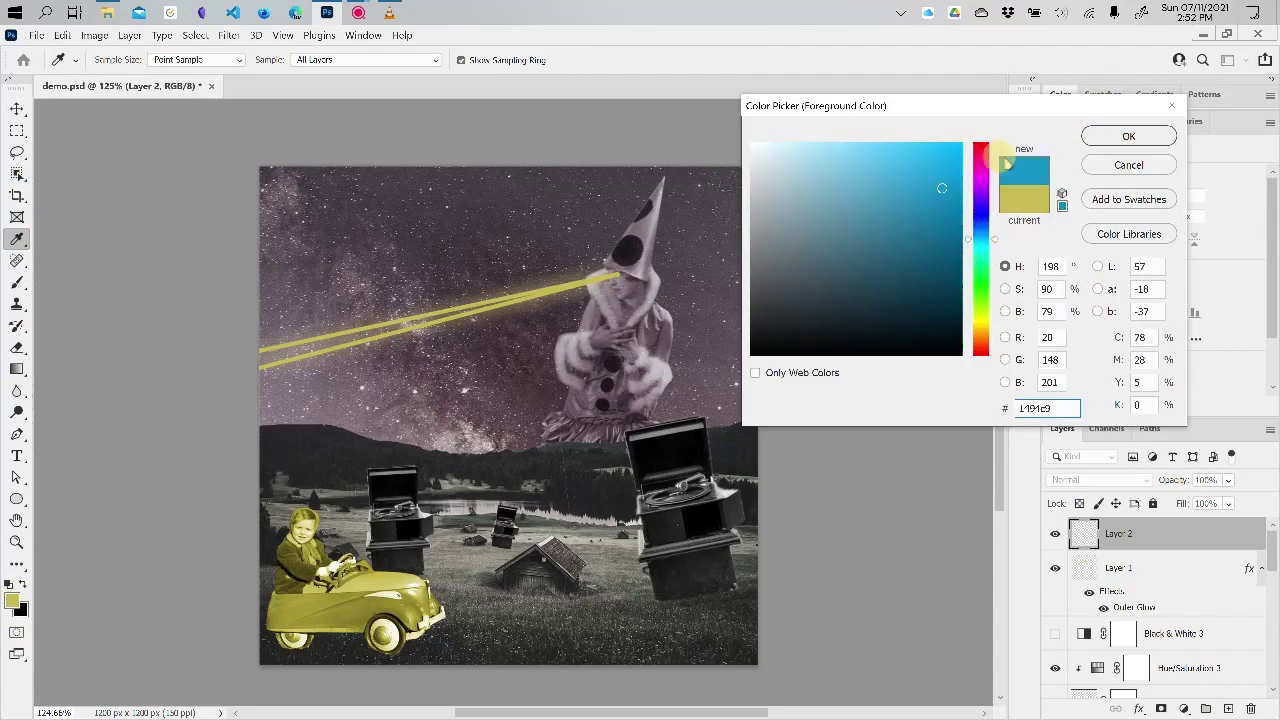
pyautogui.click(1129, 130)
# - Switch to the Move tool and toggle Layer 2's visibility off and back on
pyautogui.press('v')
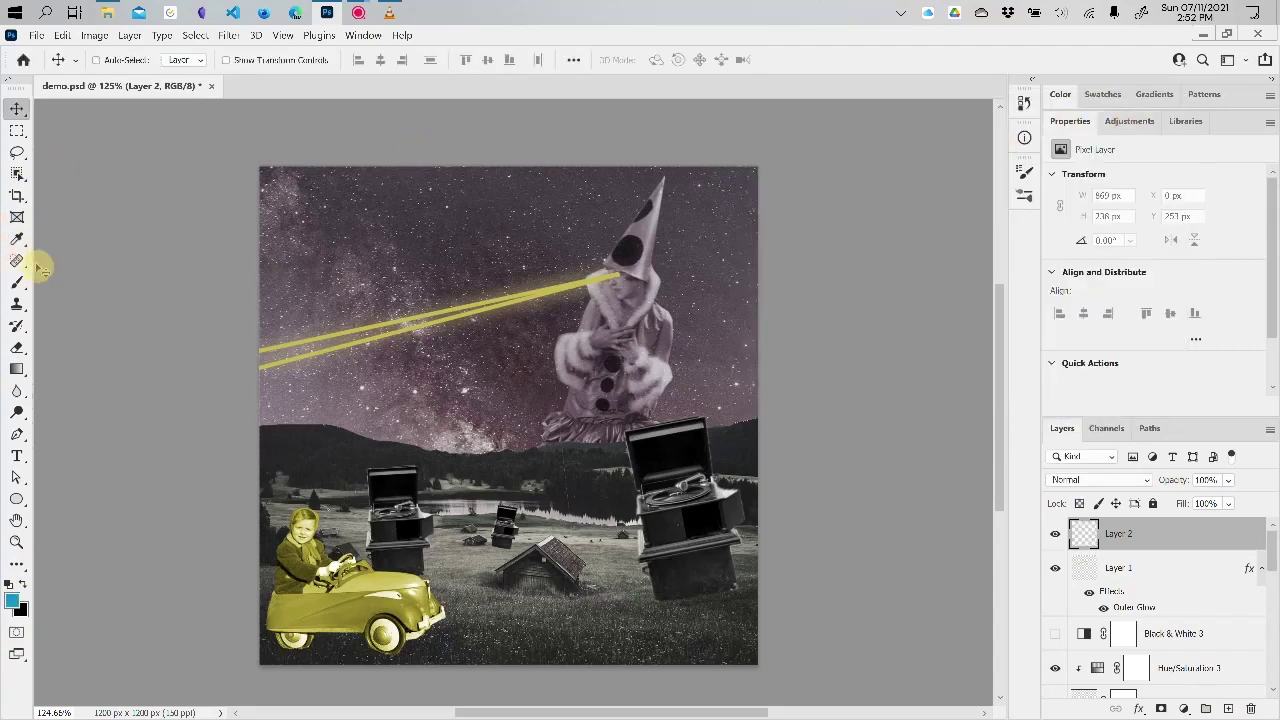
pyautogui.click(1056, 534)
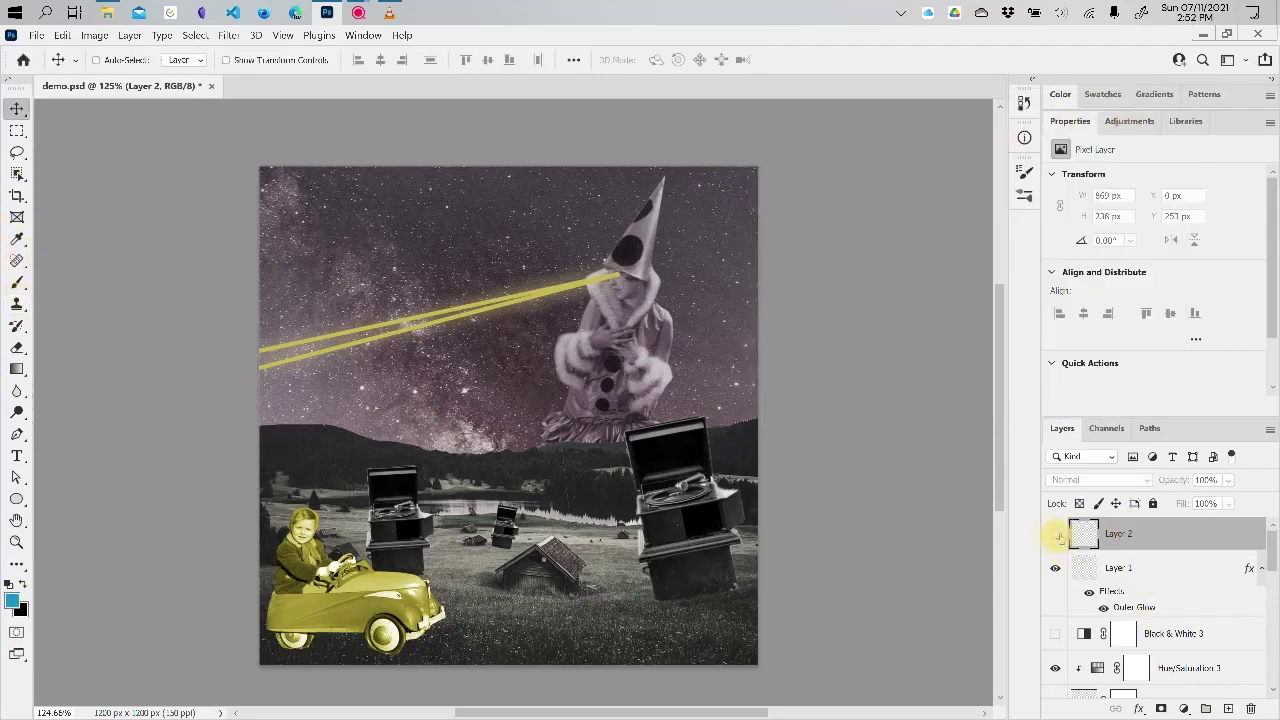
pyautogui.click(1056, 534)
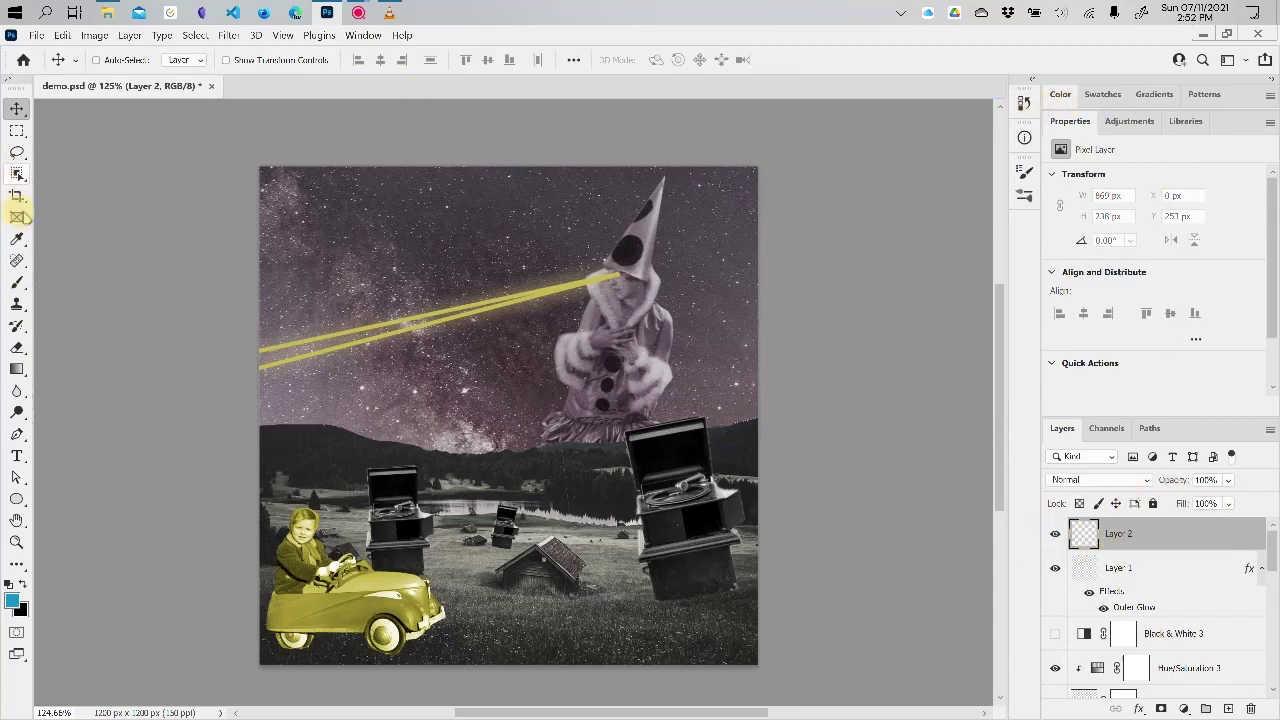
# - Browse Wet Media brush presets, picking Kyle's Impressionist Blender 1, then return to the regular Brush tool
pyautogui.click(17, 282)
pyautogui.rightClick(720, 297)
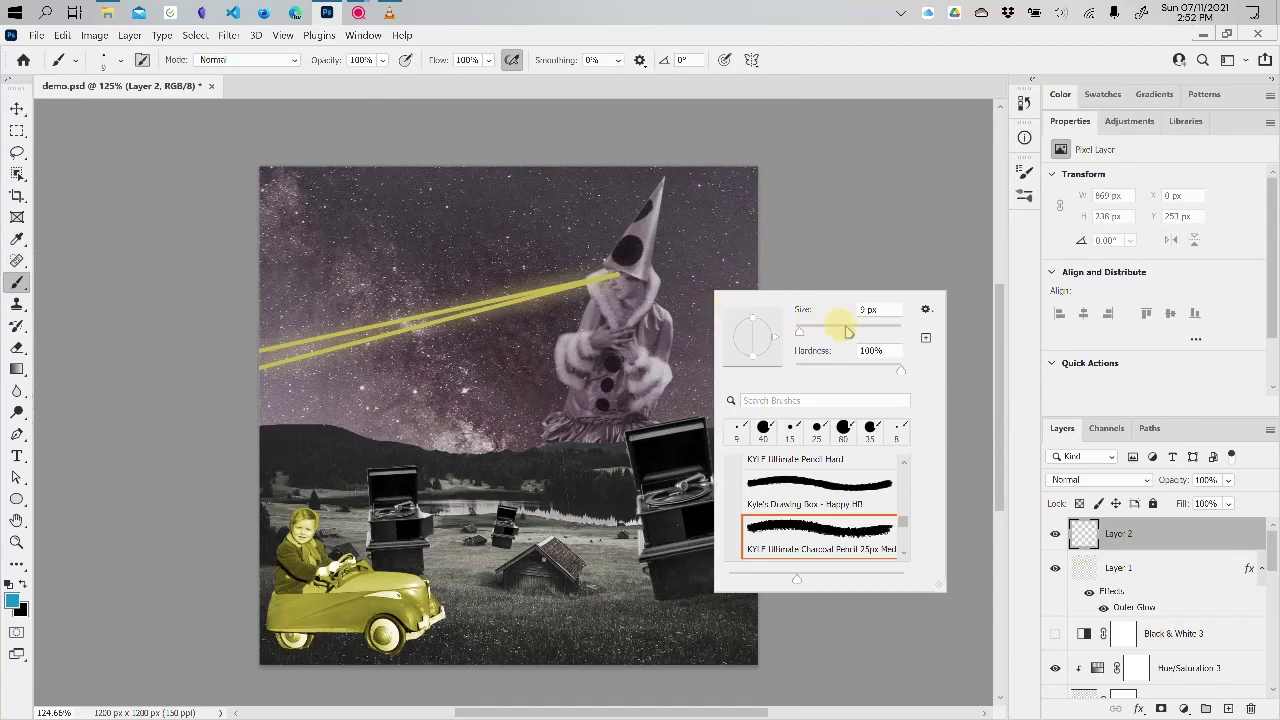
pyautogui.scroll(-3, 857, 423)
pyautogui.moveTo(905, 531); pyautogui.dragTo(907, 567)
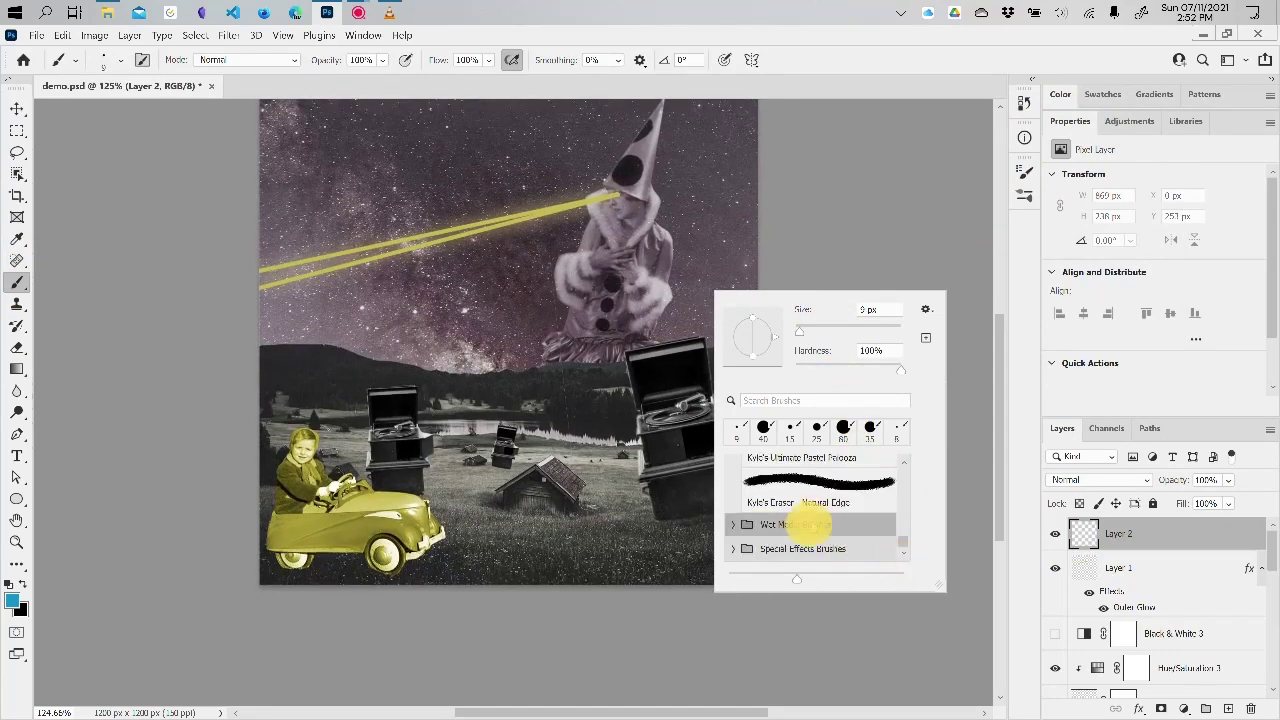
pyautogui.click(733, 524)
pyautogui.scroll(-4, 820, 512)
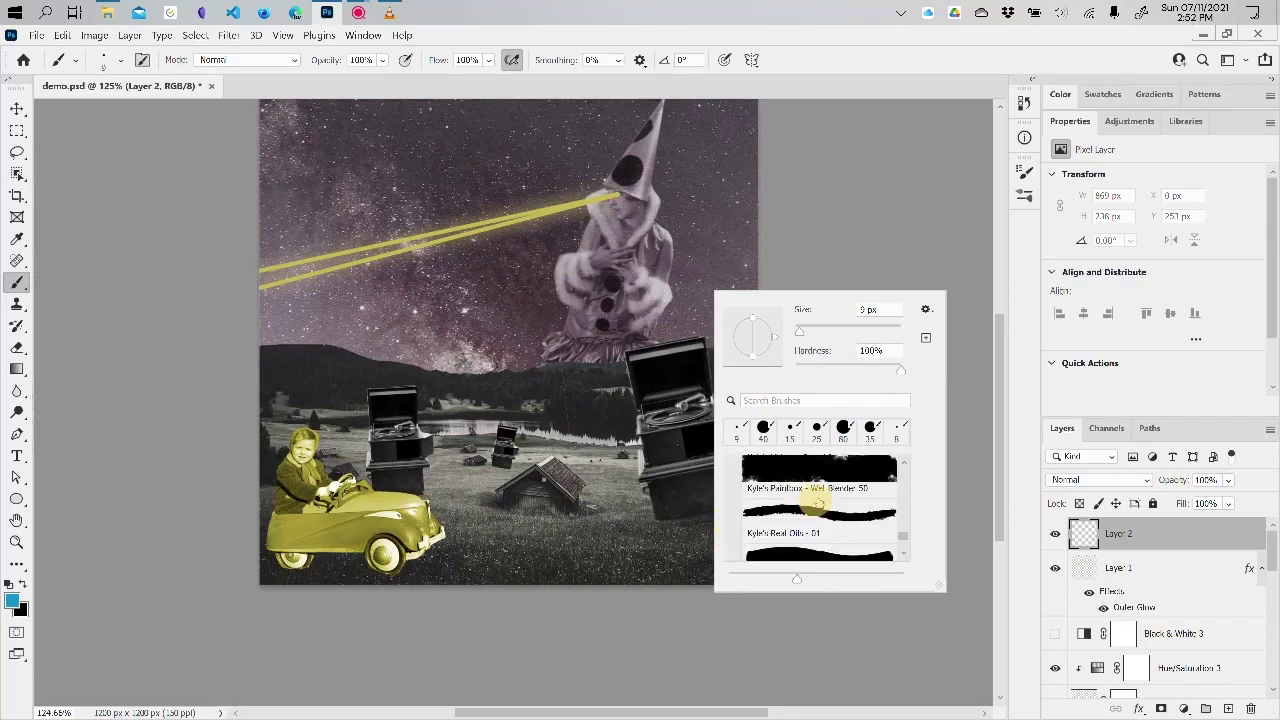
pyautogui.scroll(-2, 818, 518)
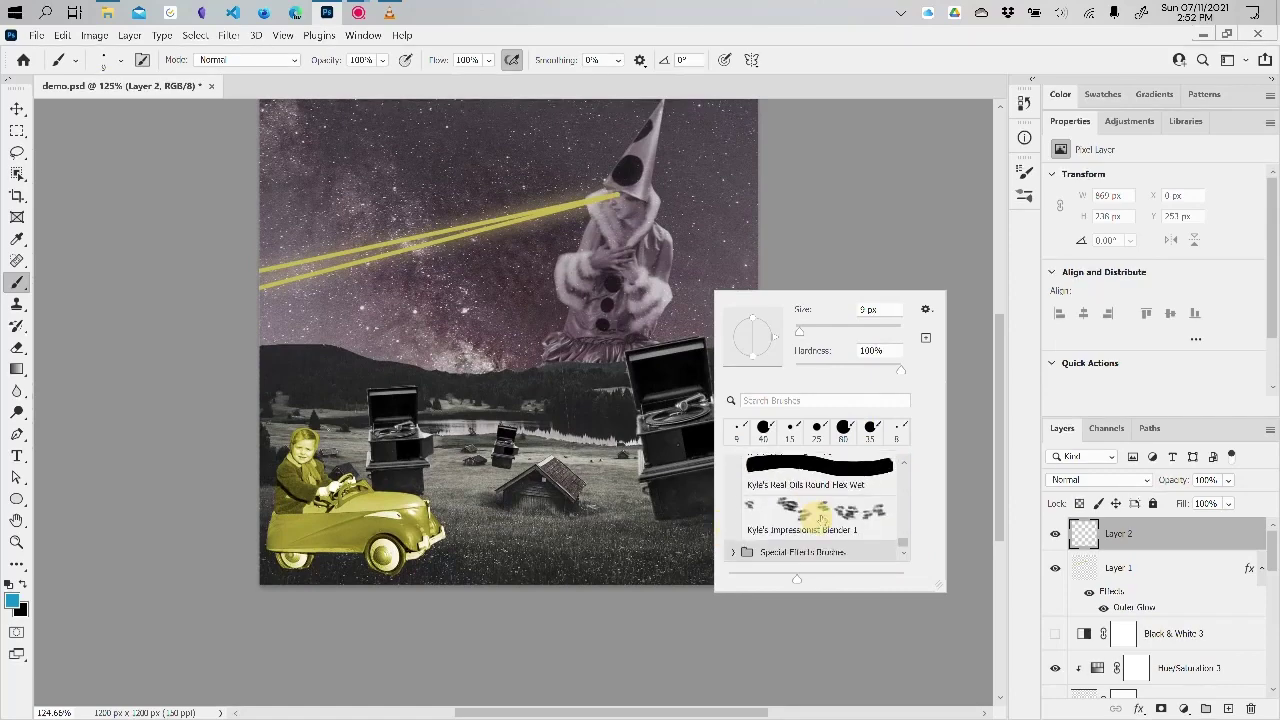
pyautogui.click(818, 515)
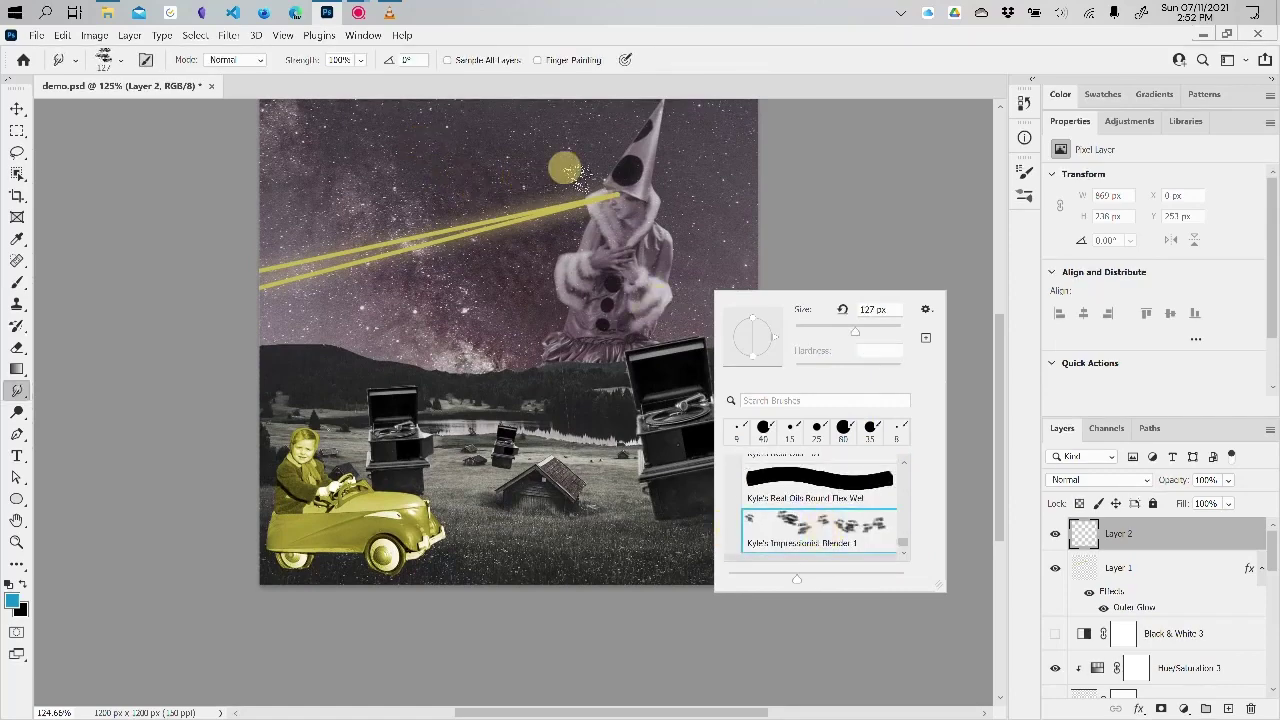
pyautogui.click(598, 170)
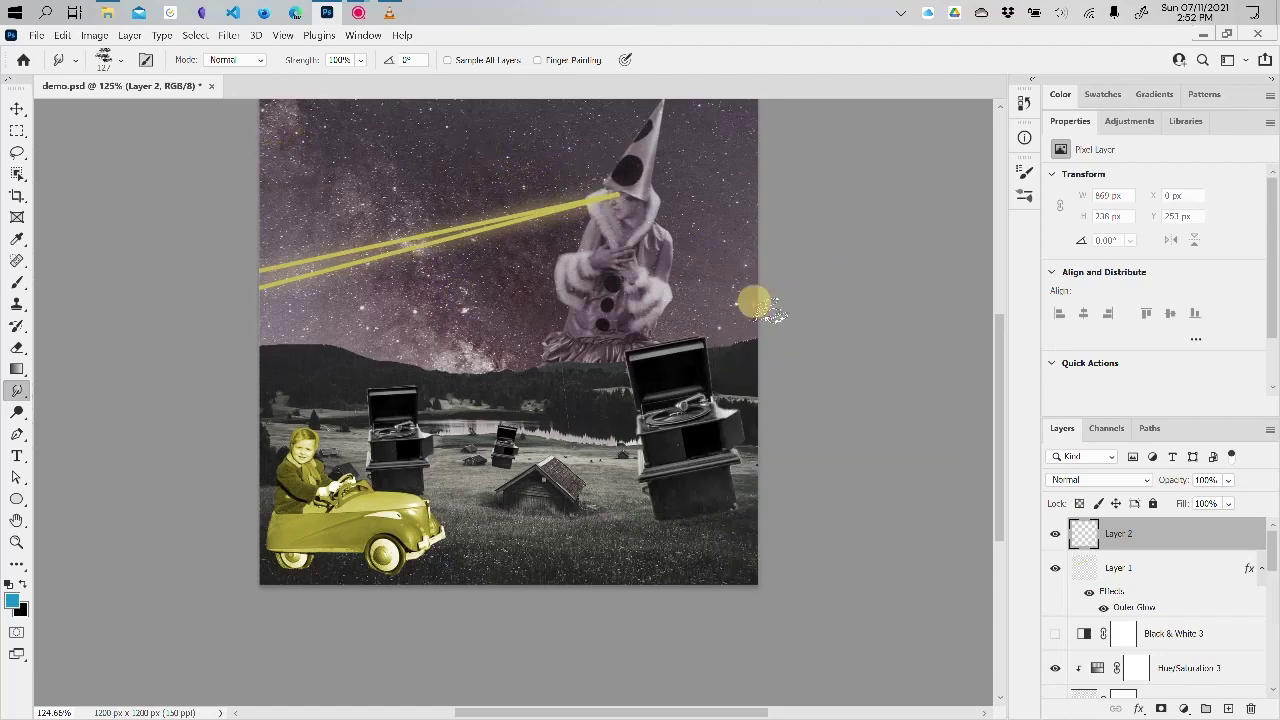
pyautogui.scroll(4, 780, 300)
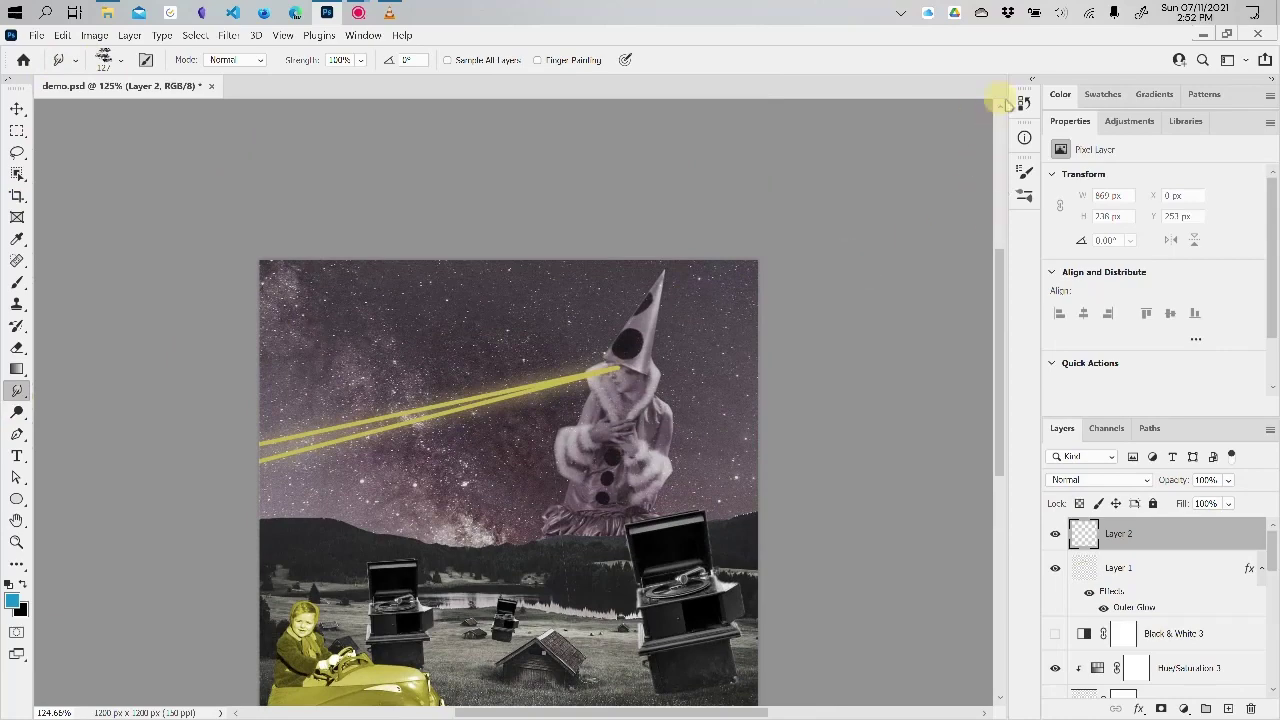
pyautogui.click(17, 285)
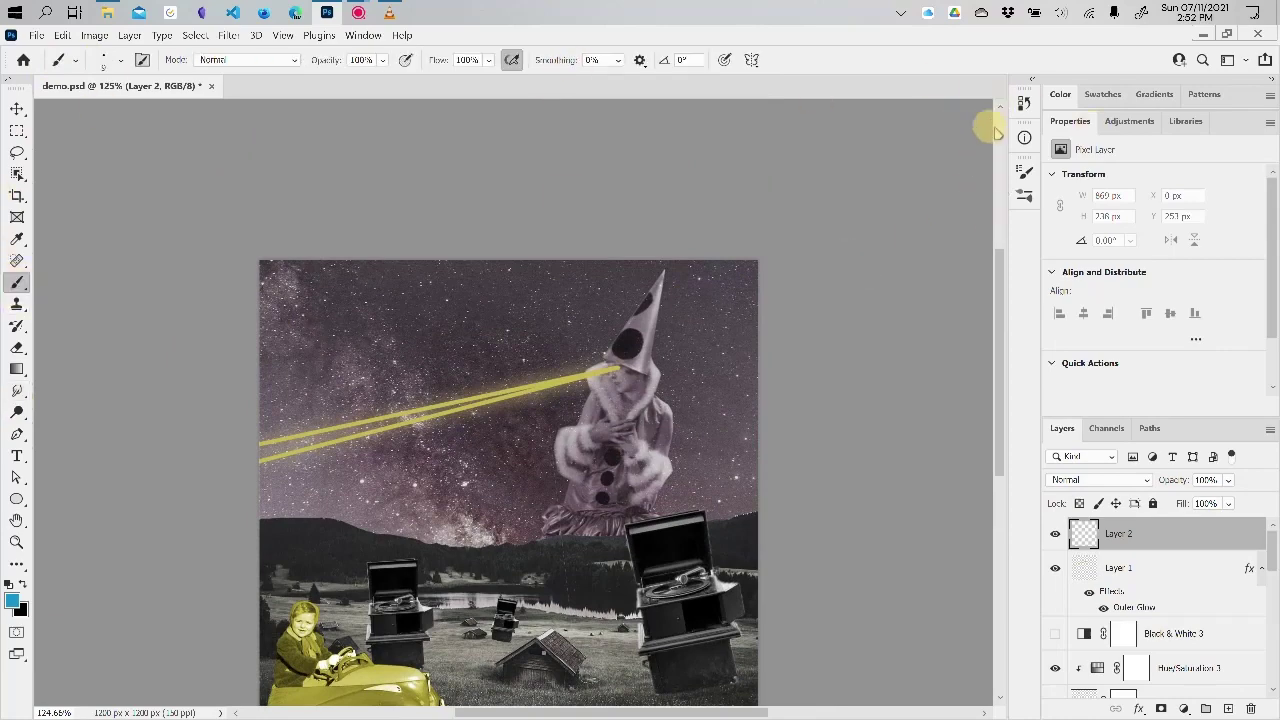
# - Enable brush Scattering and Color Dynamics with slight FG/BG jitter and 32% Hue Jitter
pyautogui.click(1023, 194)
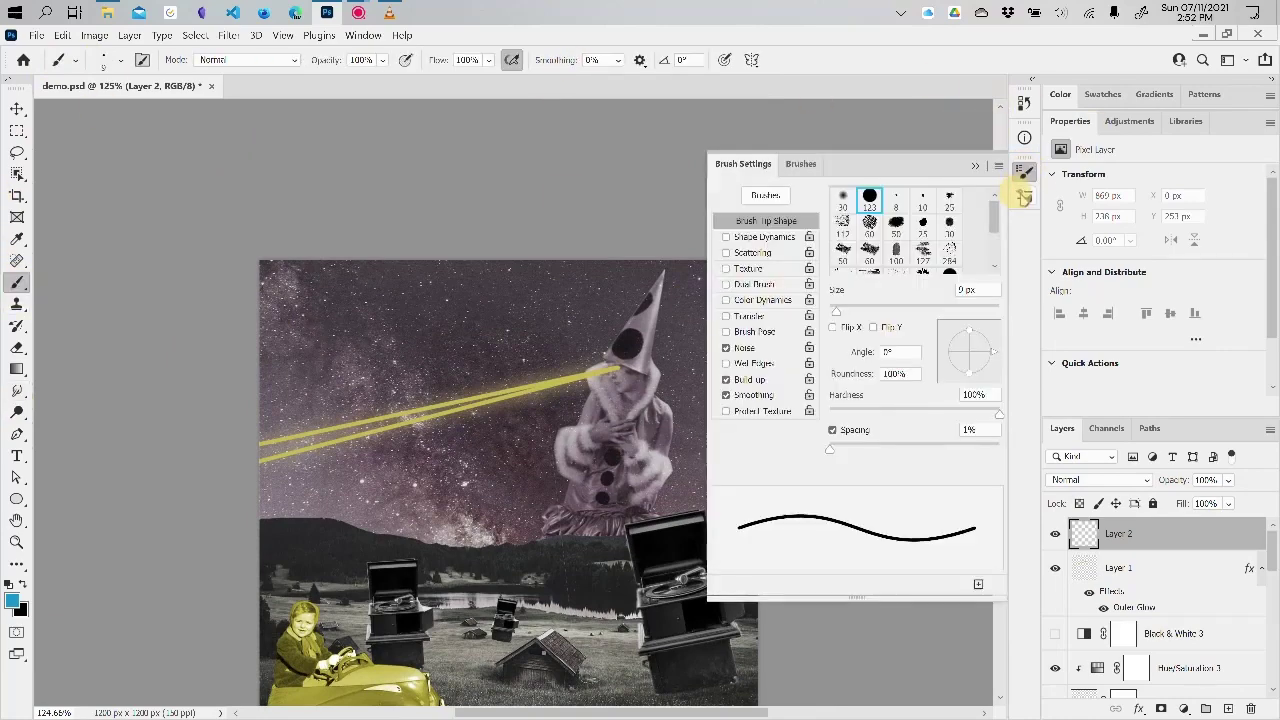
pyautogui.click(726, 252)
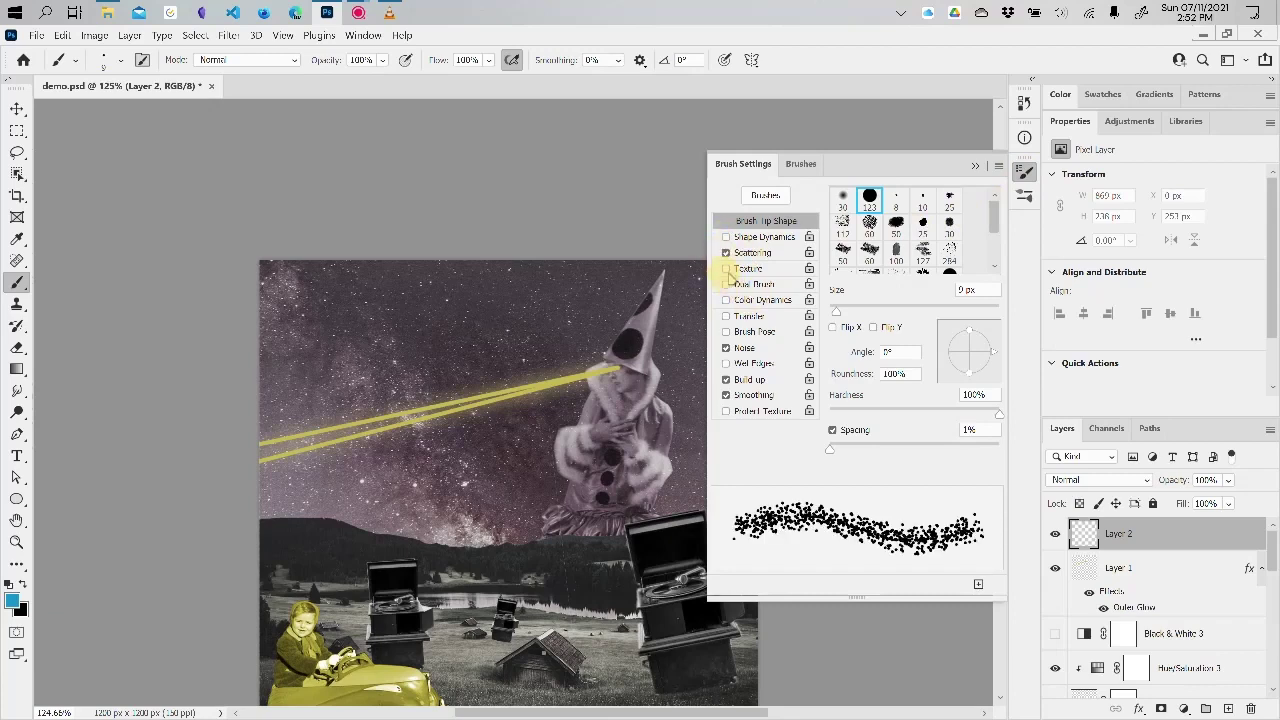
pyautogui.click(726, 300)
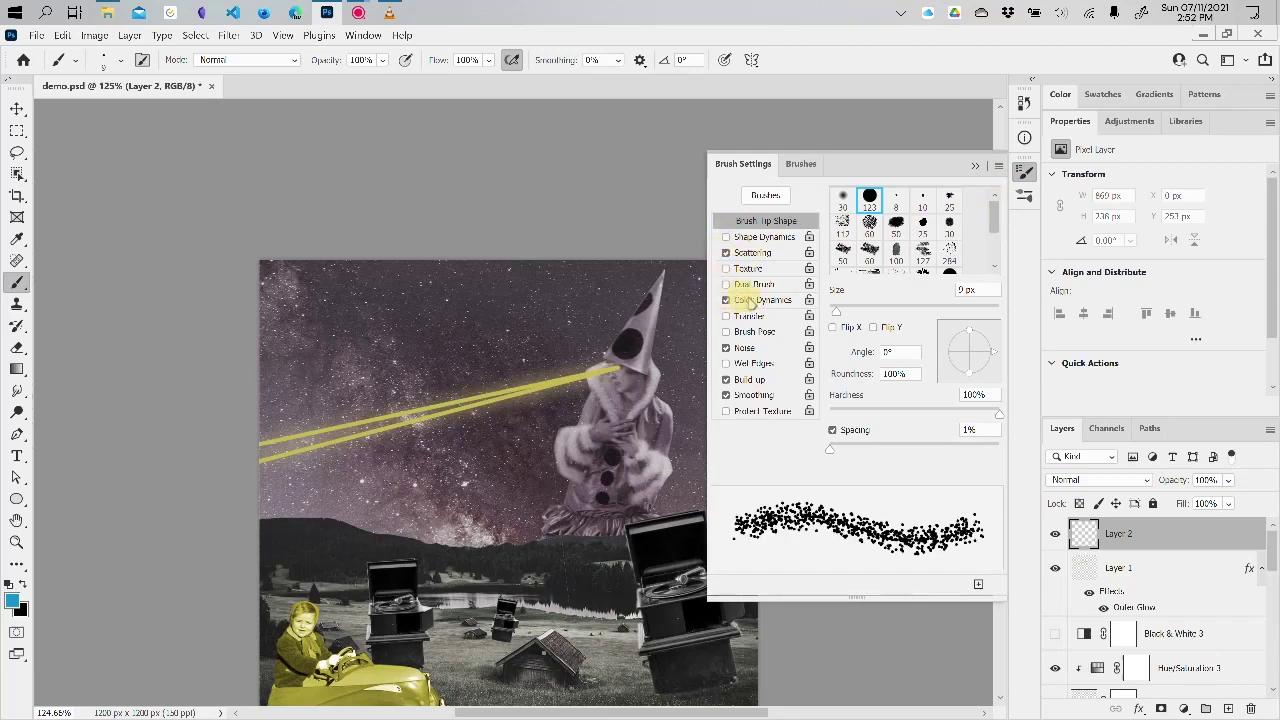
pyautogui.click(766, 301)
pyautogui.click(840, 225)
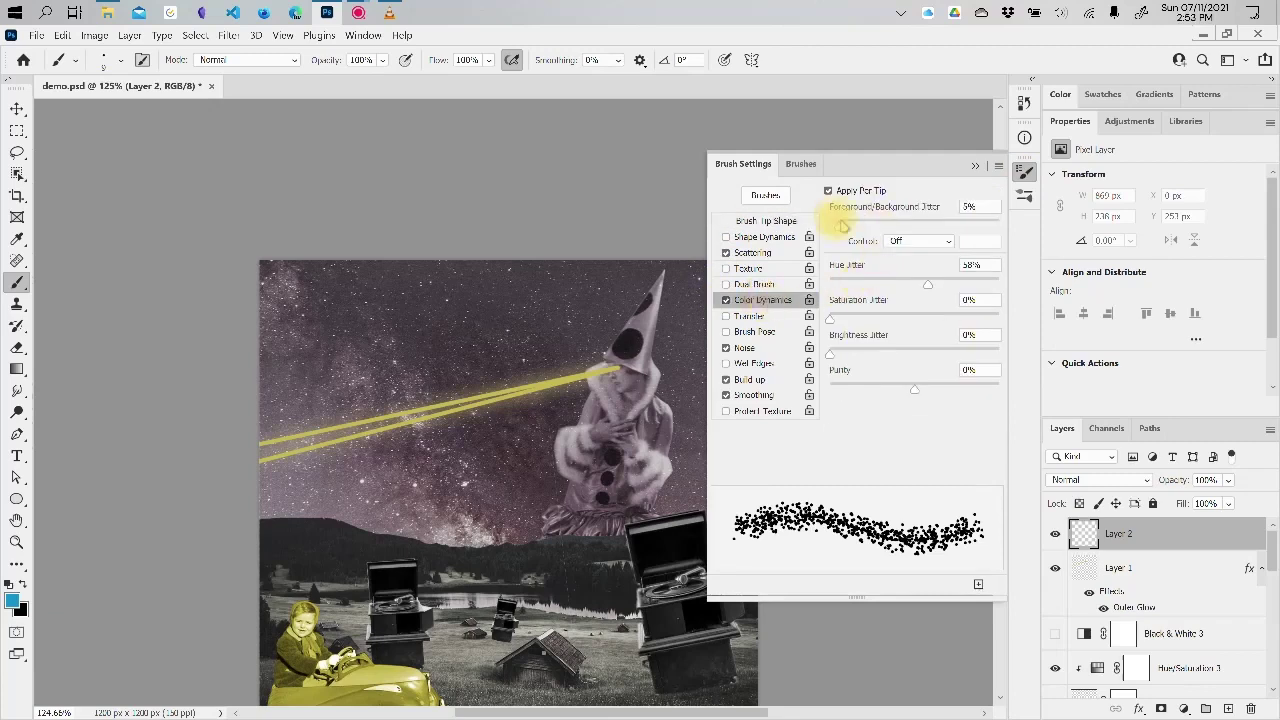
pyautogui.moveTo(928, 284); pyautogui.dragTo(884, 284)
# - Enlarge the brush and cover Layer 2 with overlapping blue and green dots
pyautogui.rightClick(548, 326)
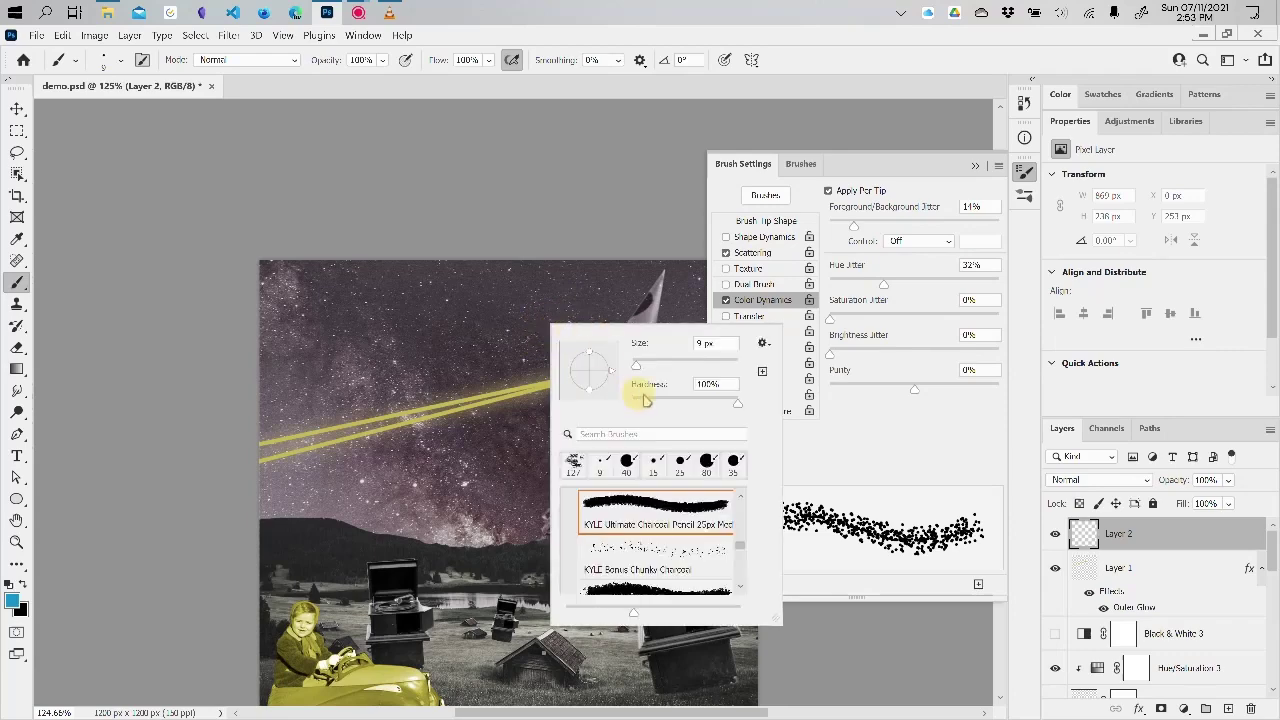
pyautogui.moveTo(640, 370); pyautogui.dragTo(705, 368)
pyautogui.click(466, 306)
pyautogui.moveTo(466, 306)
pyautogui.mouseDown()
pyautogui.moveTo(500, 480)
pyautogui.moveTo(667, 527)
pyautogui.moveTo(778, 600)
pyautogui.mouseUp()
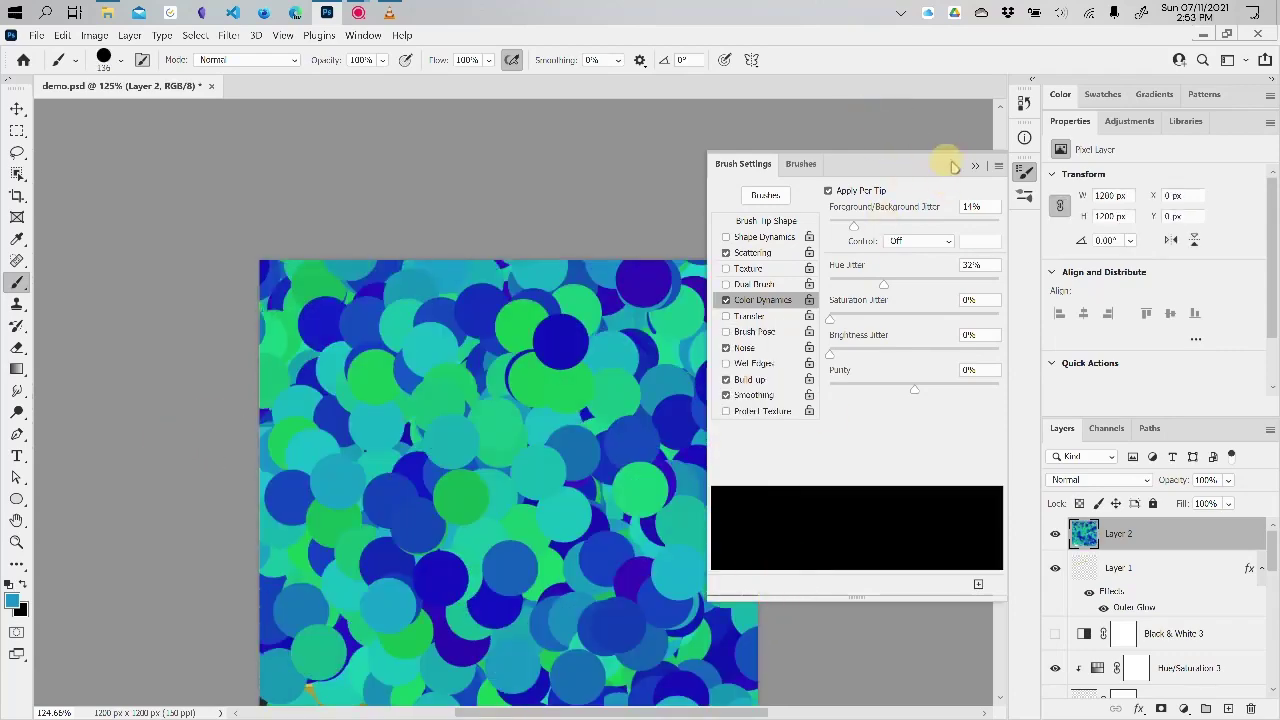
pyautogui.click(975, 165)
pyautogui.scroll(-3, 855, 160)
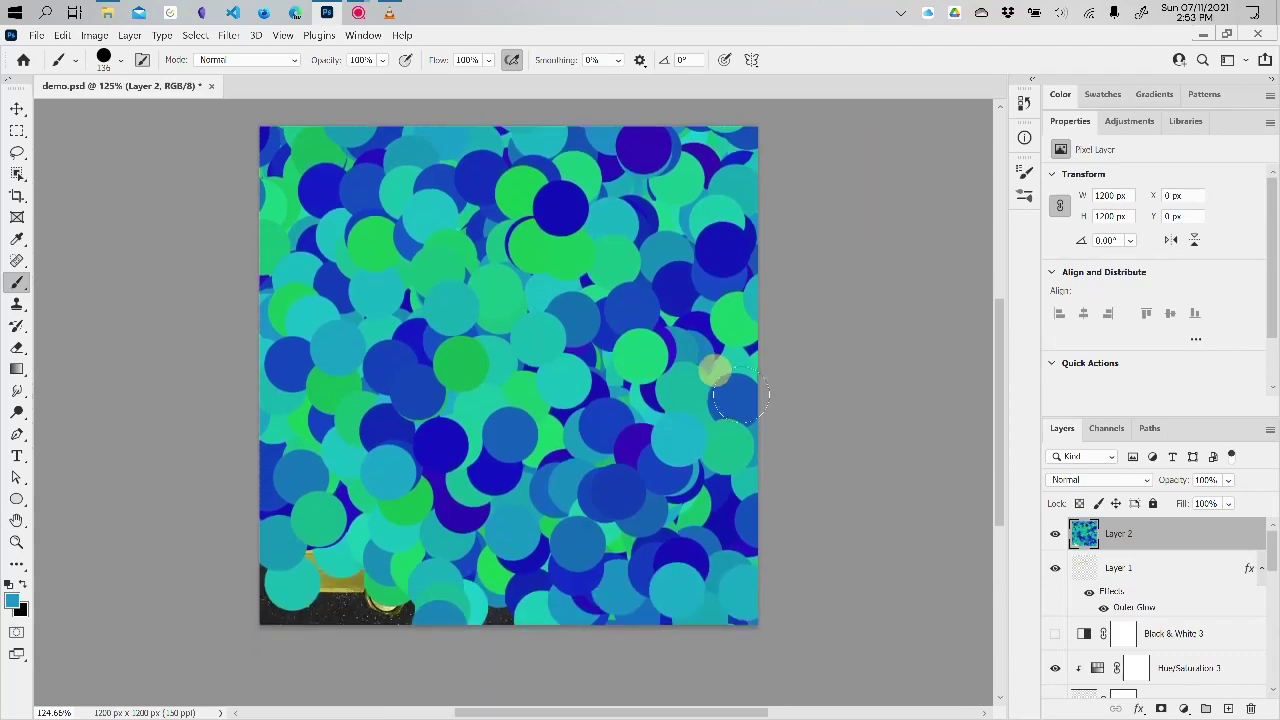
pyautogui.moveTo(740, 398)
pyautogui.mouseDown()
pyautogui.moveTo(787, 562)
pyautogui.moveTo(1035, 416)
pyautogui.moveTo(951, 188)
pyautogui.moveTo(850, 233)
pyautogui.mouseUp()
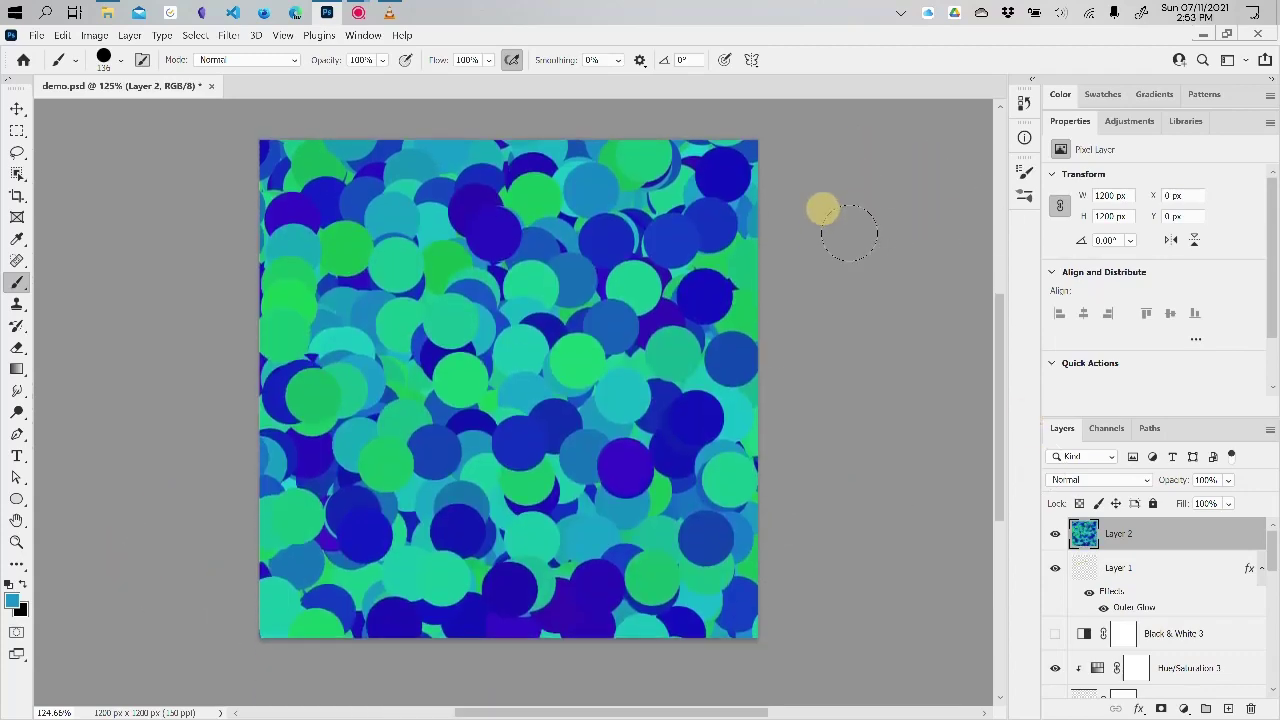
# - Try the circles layer in Hard Mix blending at about 51% opacity
pyautogui.click(1122, 485)
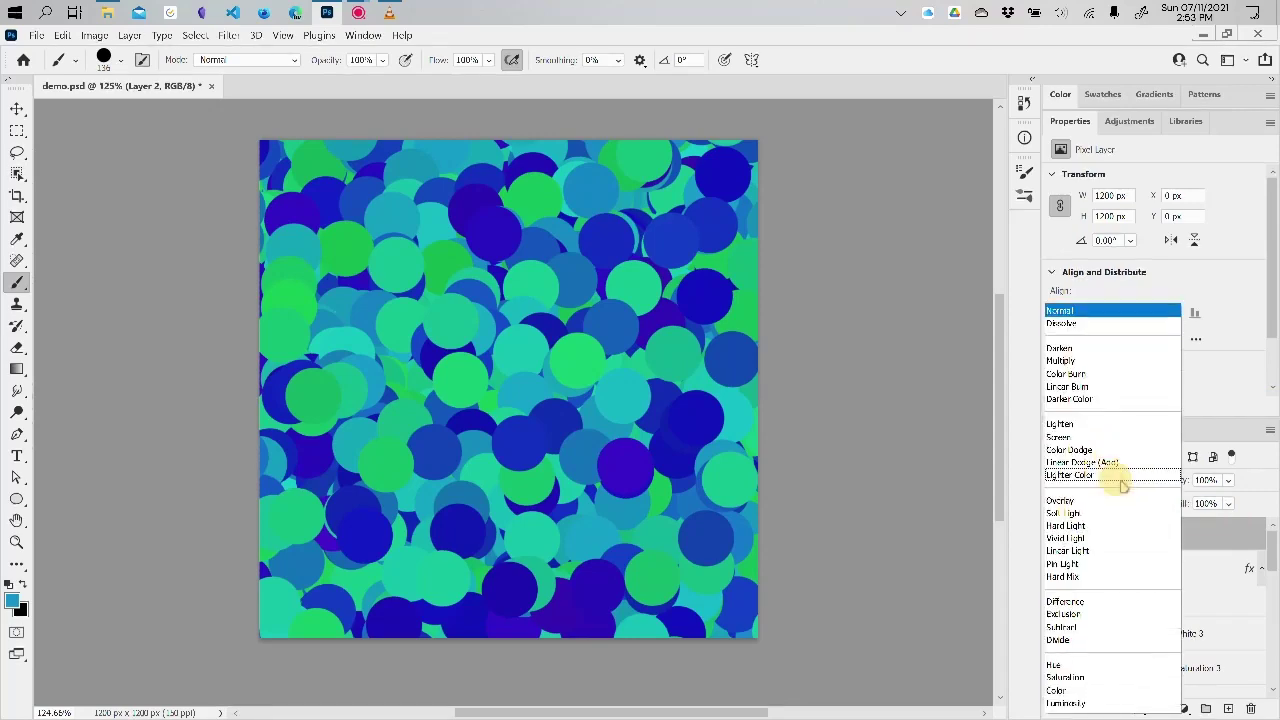
pyautogui.press('Escape')
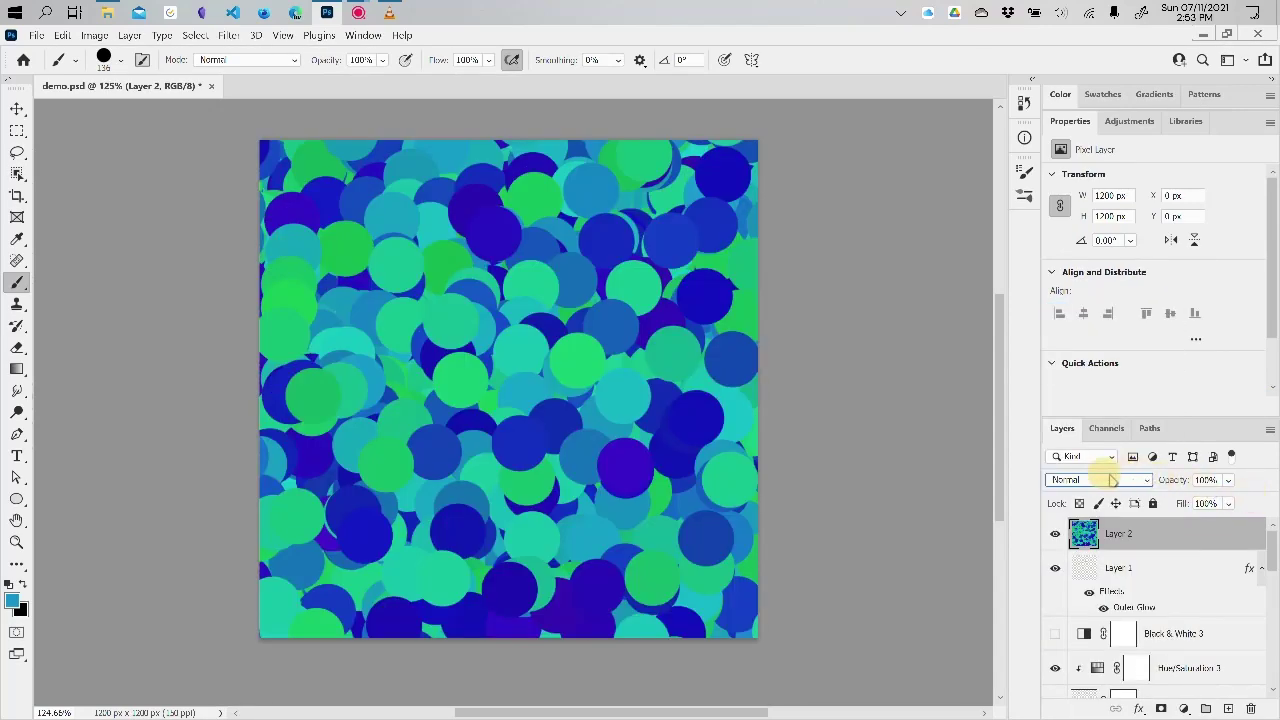
pyautogui.click(1112, 481)
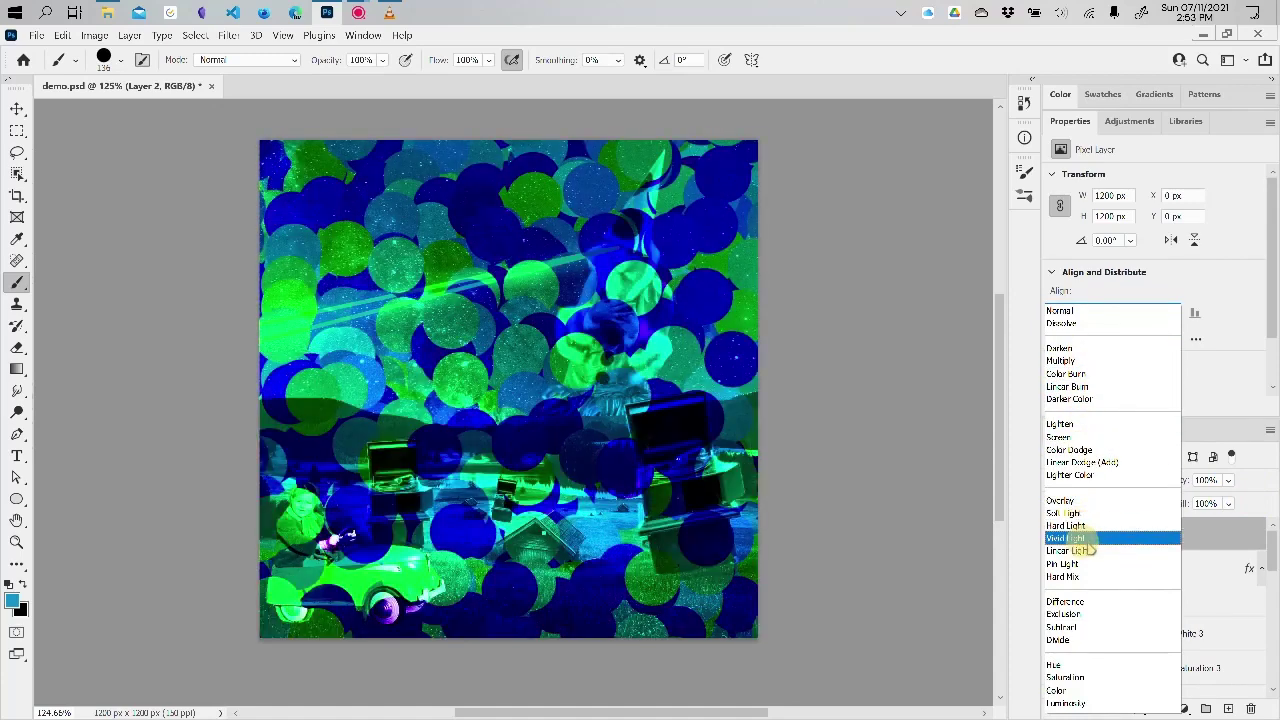
pyautogui.click(1072, 577)
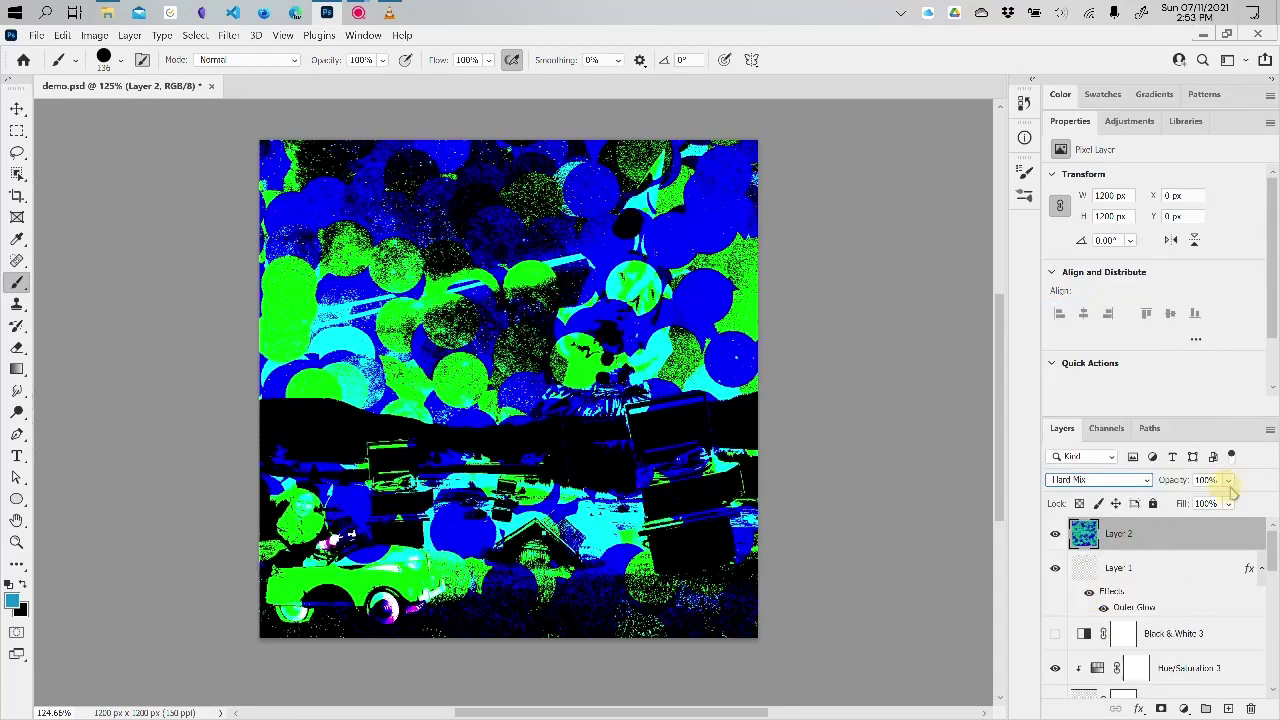
pyautogui.click(1228, 480)
pyautogui.click(1222, 505)
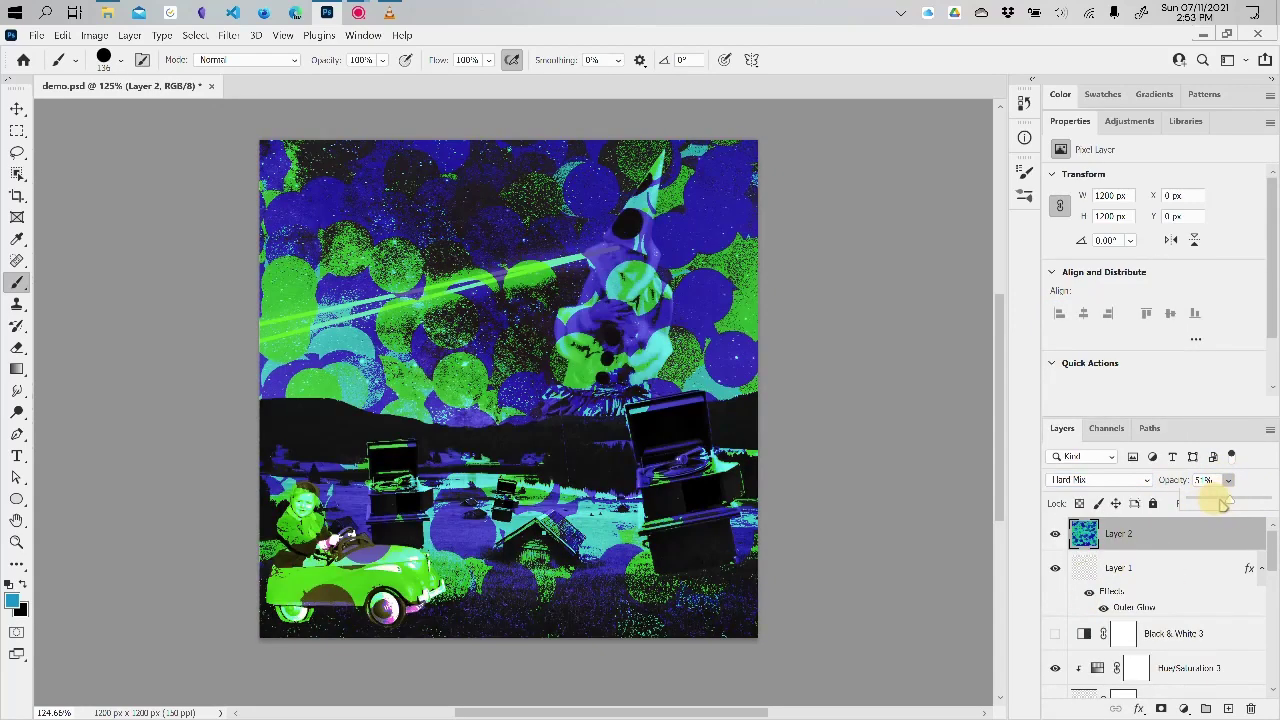
pyautogui.click(1096, 480)
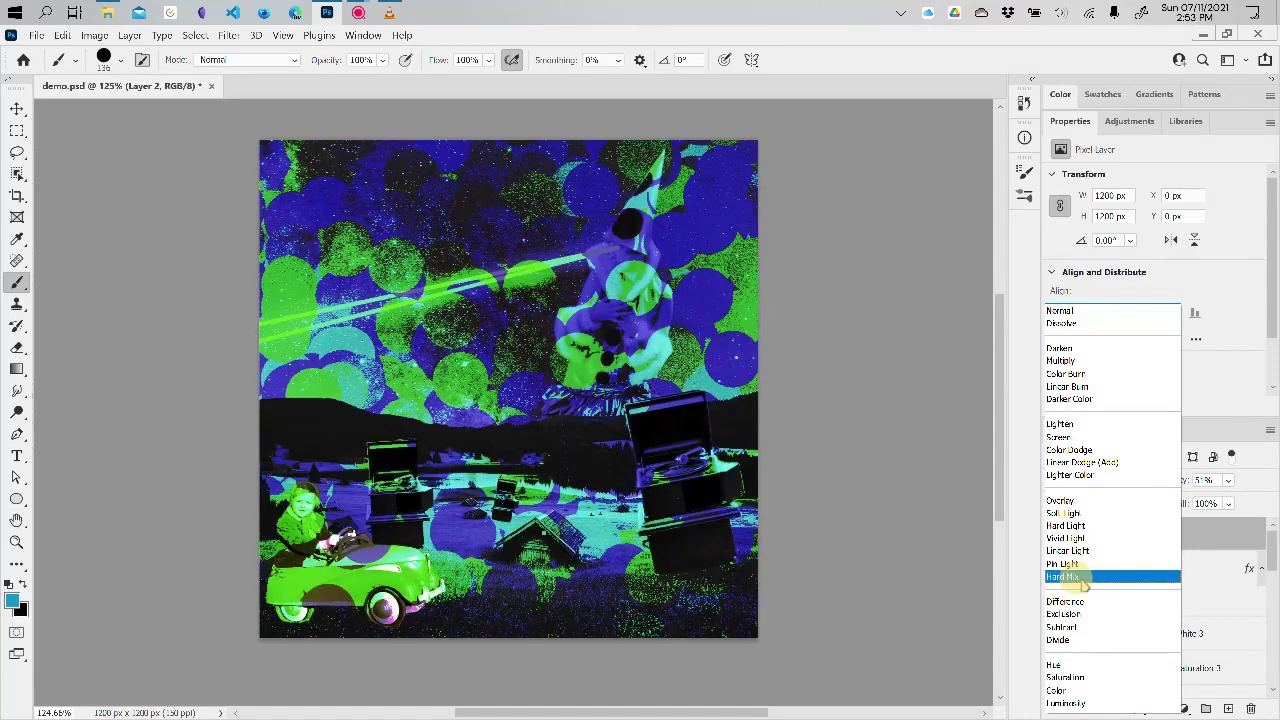
pyautogui.click(1063, 577)
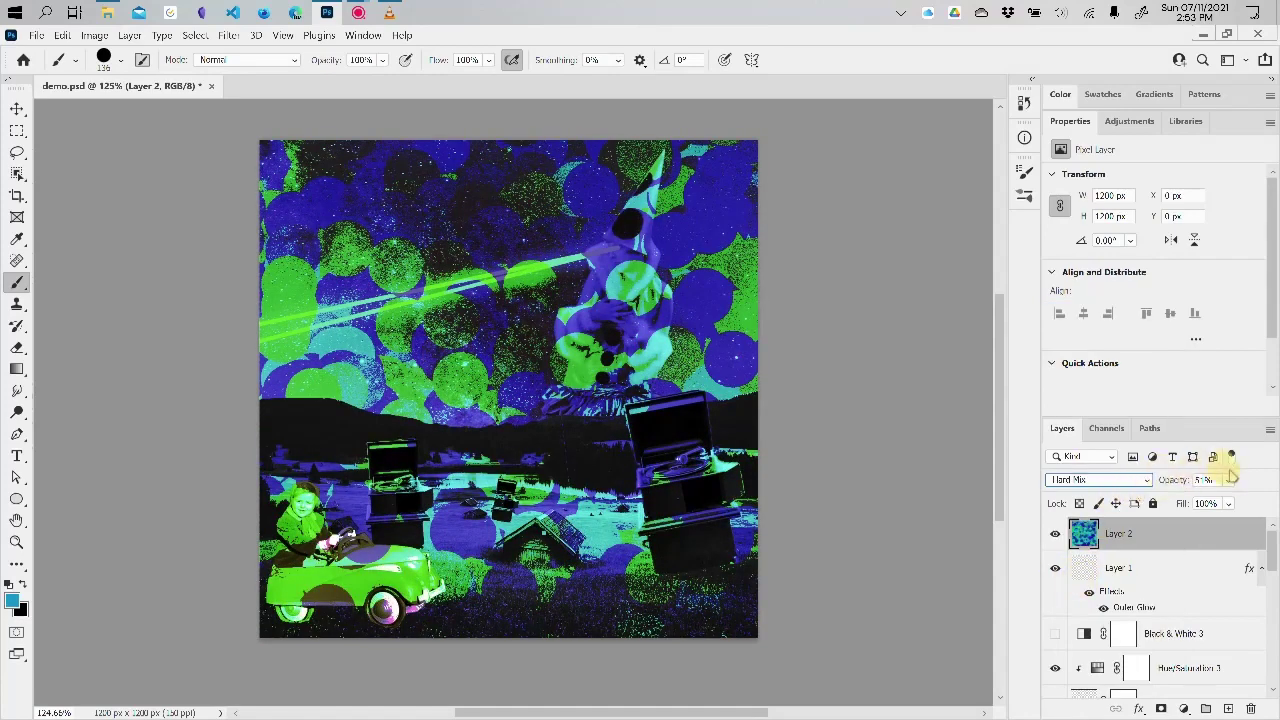
# - Switch the circles layer to Saturation blending at 13% opacity
pyautogui.click(1120, 481)
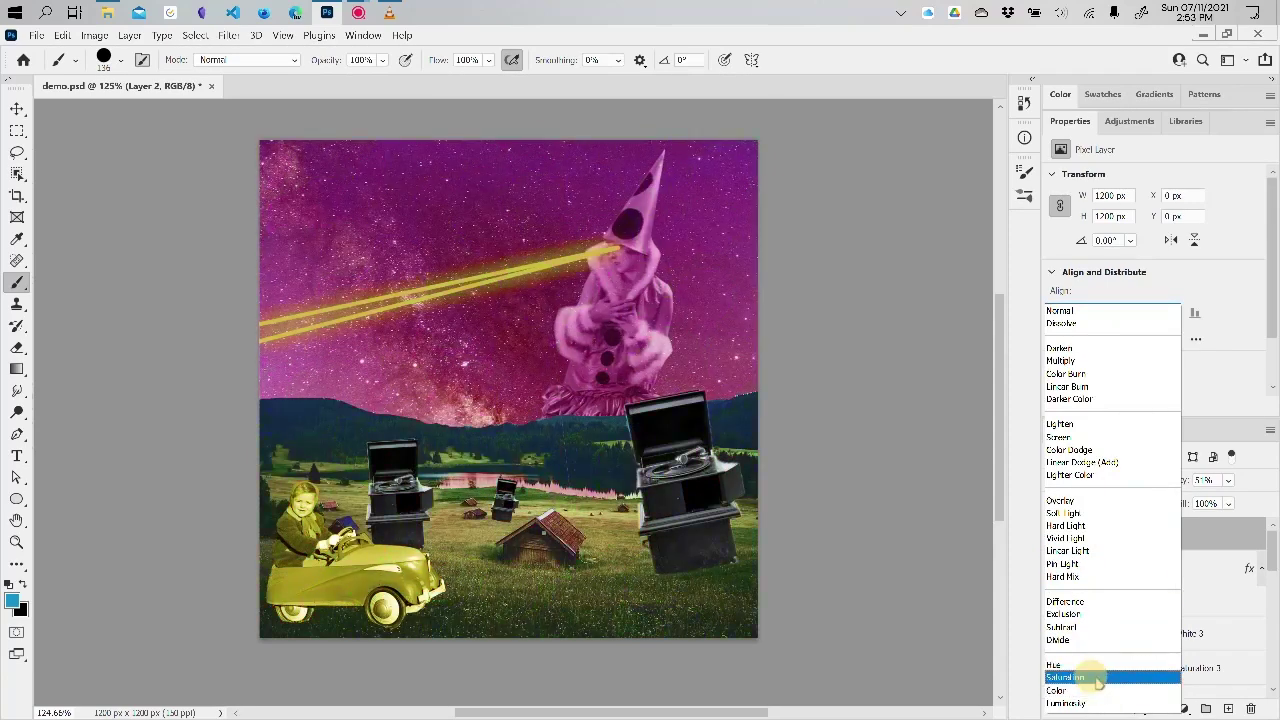
pyautogui.click(1098, 680)
pyautogui.click(1230, 480)
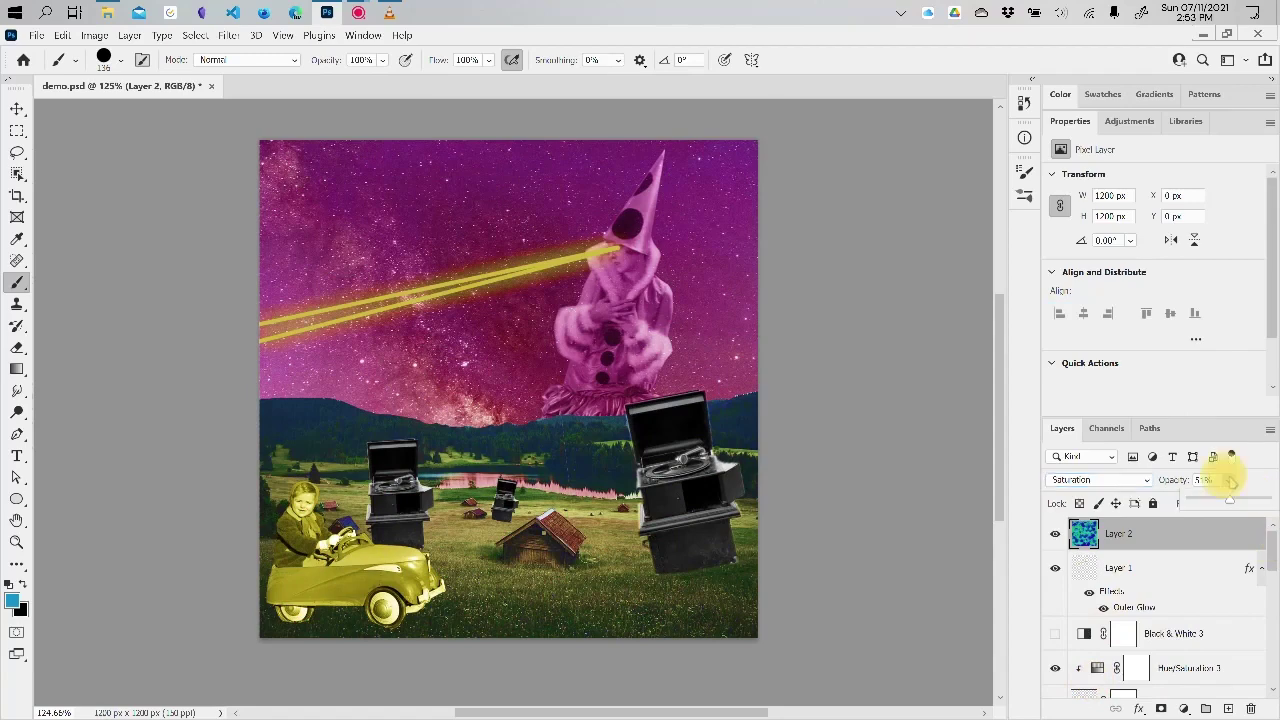
pyautogui.moveTo(1212, 499)
pyautogui.mouseDown()
pyautogui.moveTo(1193, 500)
pyautogui.moveTo(1221, 502)
pyautogui.mouseUp()
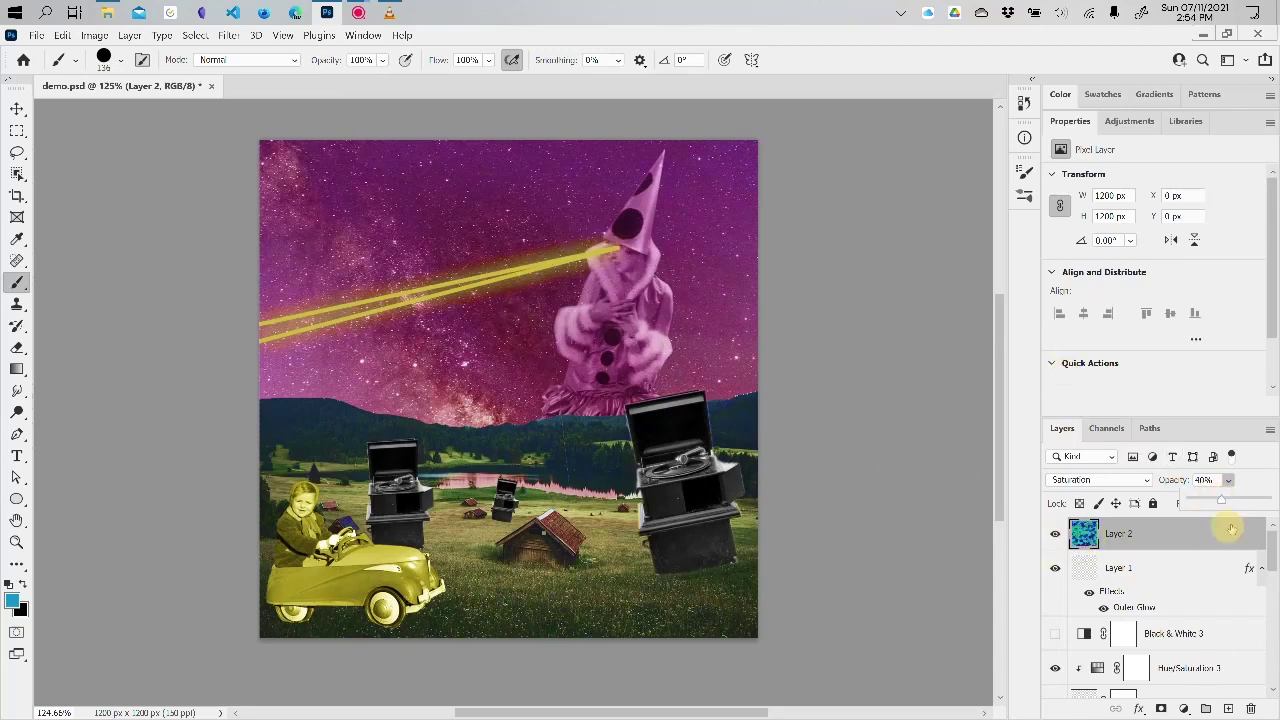
pyautogui.click(1230, 708)
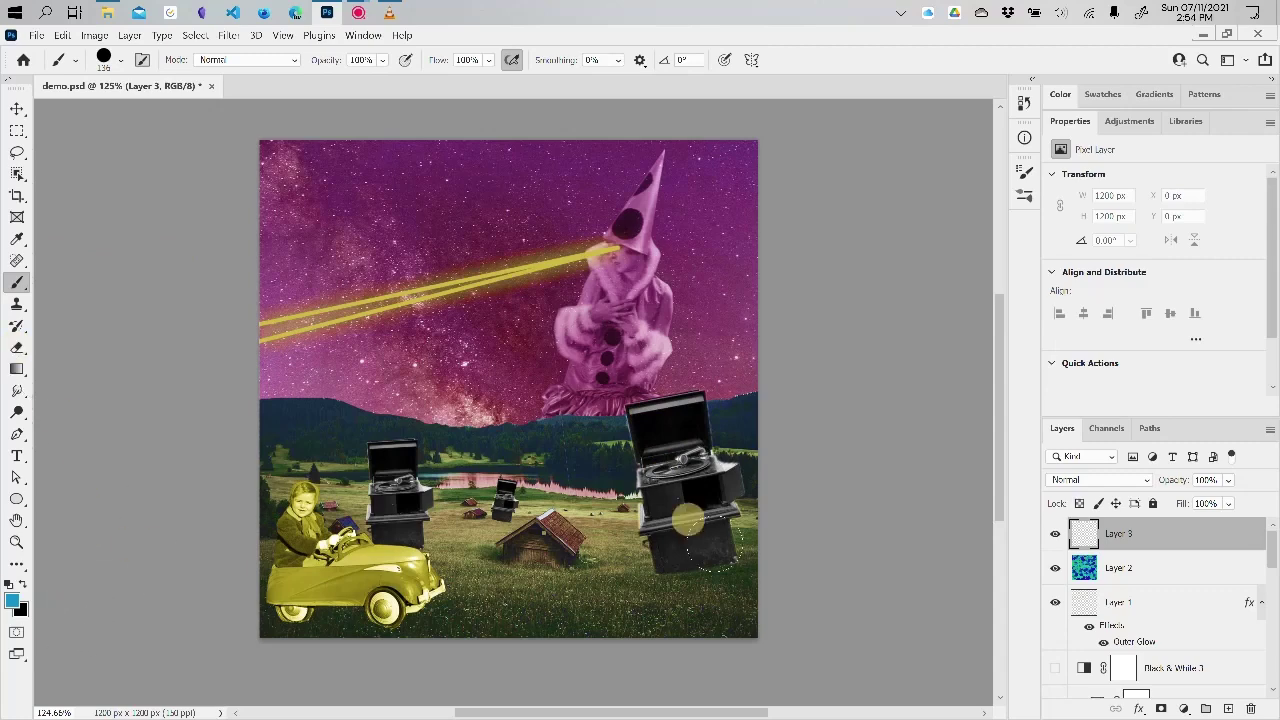
# - Turn off Scattering, paint a blue blob over the right-hand radio, and move Layer 3 above the radio layers
pyautogui.click(1024, 172)
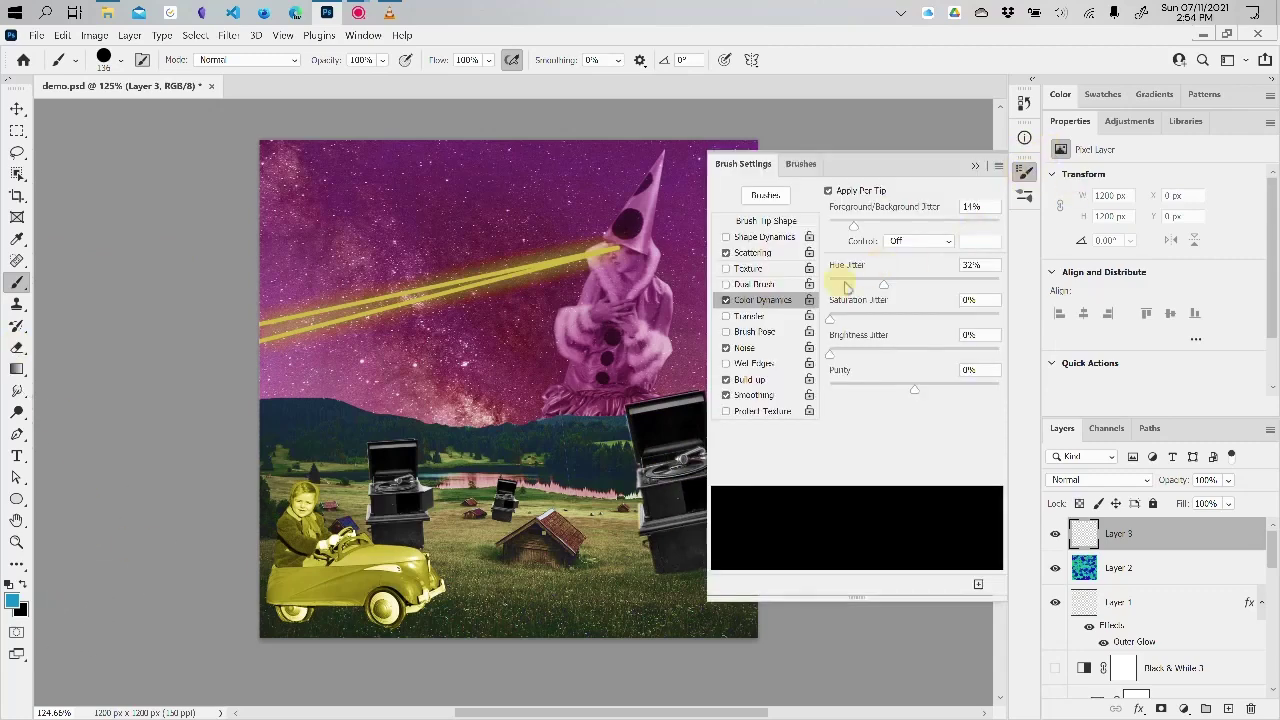
pyautogui.click(726, 253)
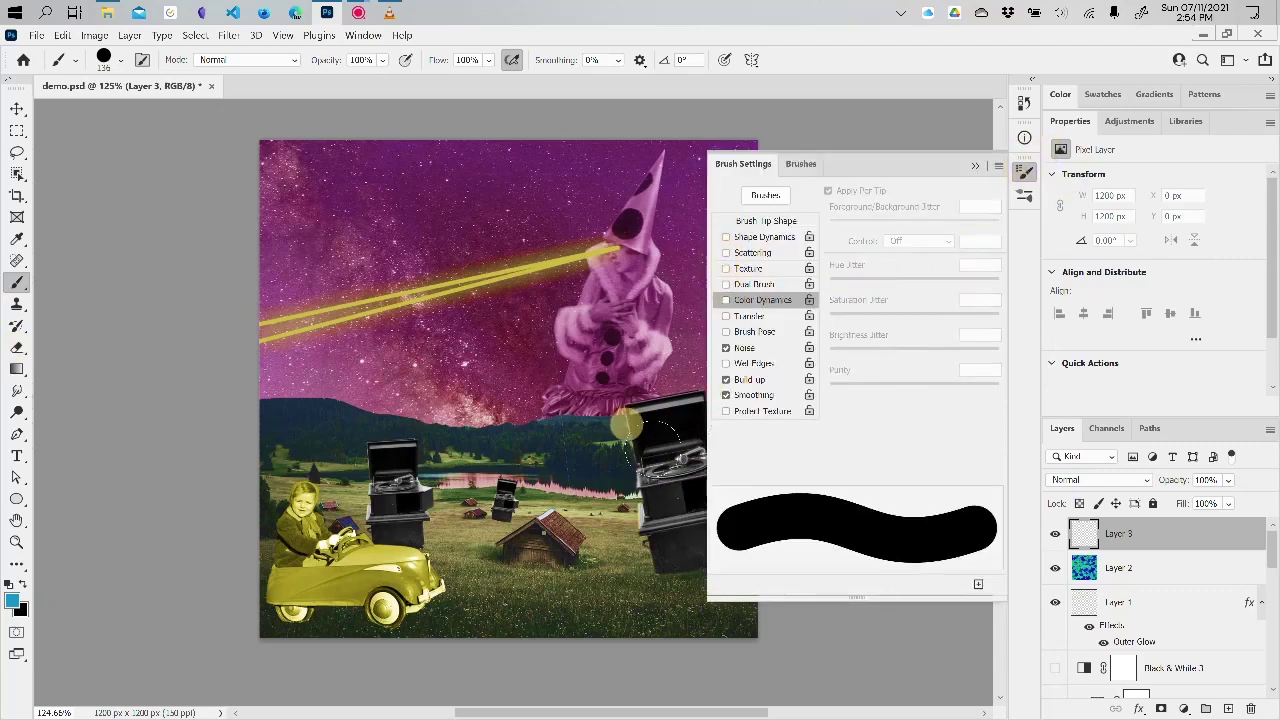
pyautogui.moveTo(668, 410)
pyautogui.mouseDown()
pyautogui.moveTo(672, 490)
pyautogui.moveTo(648, 528)
pyautogui.moveTo(668, 520)
pyautogui.moveTo(675, 375)
pyautogui.moveTo(623, 406)
pyautogui.moveTo(640, 560)
pyautogui.mouseUp()
pyautogui.click(975, 166)
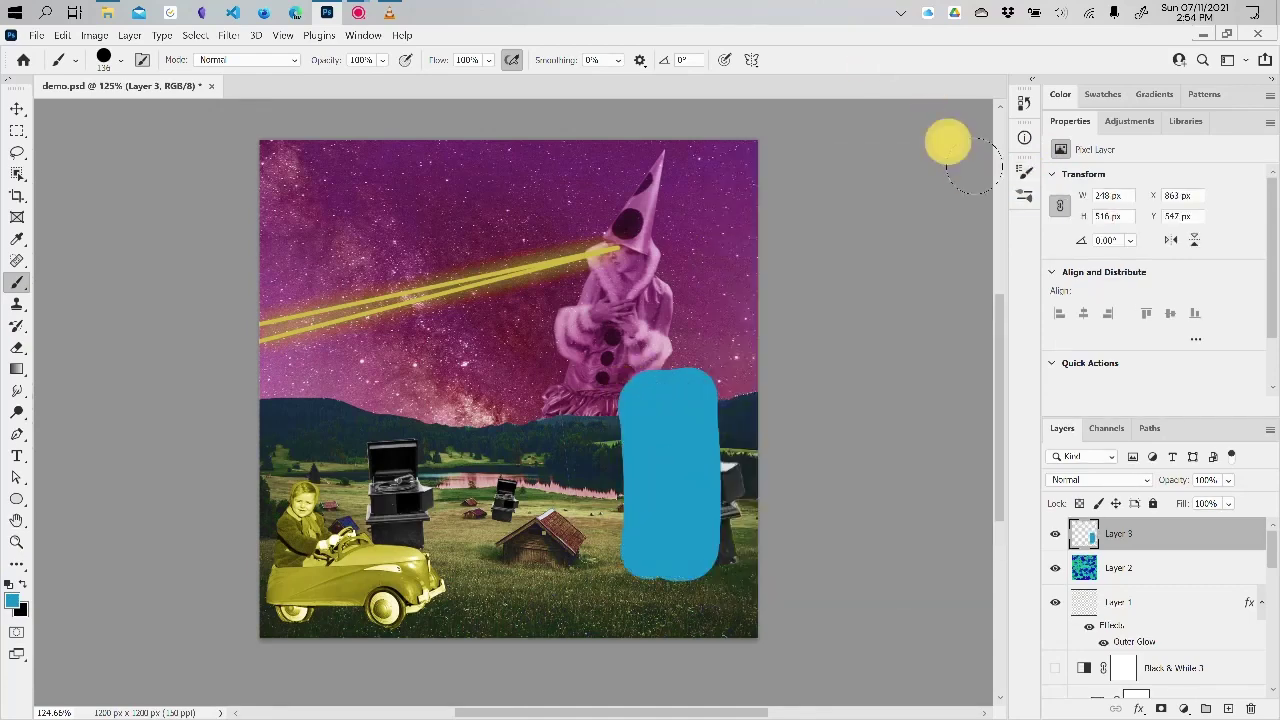
pyautogui.moveTo(680, 437)
pyautogui.mouseDown()
pyautogui.moveTo(689, 529)
pyautogui.moveTo(646, 451)
pyautogui.moveTo(651, 408)
pyautogui.mouseUp()
pyautogui.moveTo(1137, 534); pyautogui.dragTo(1176, 590)
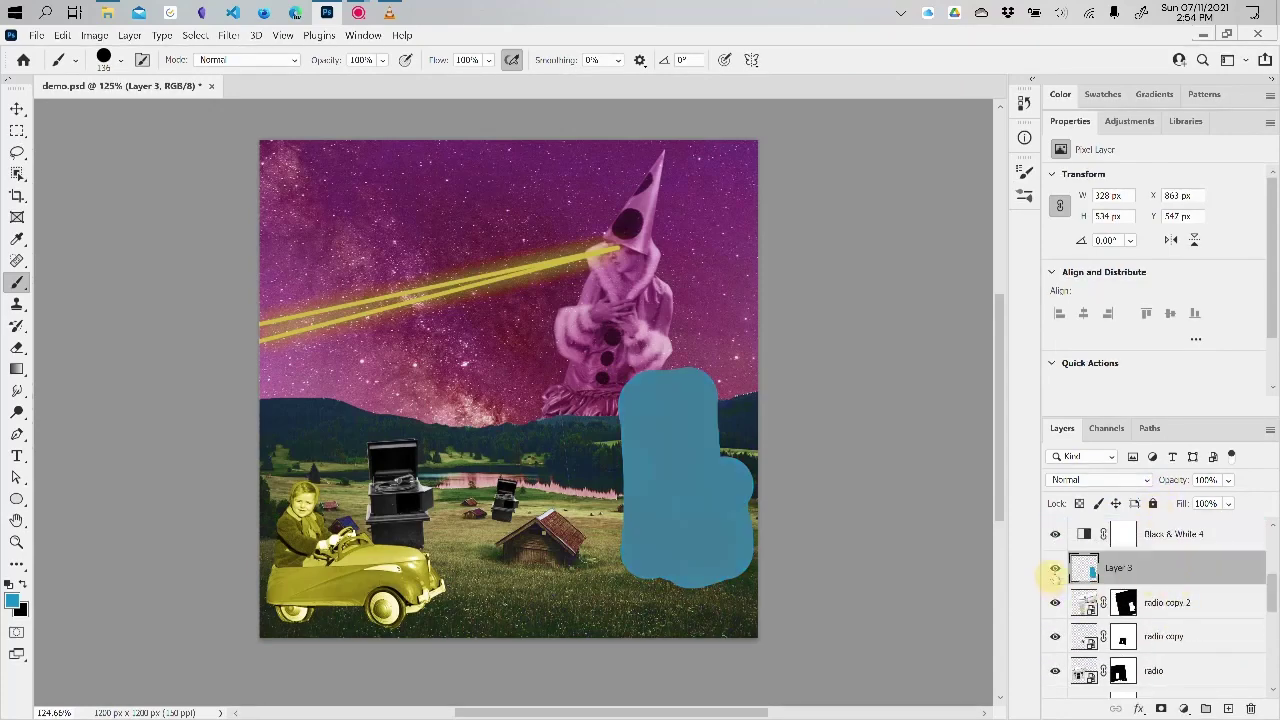
# - Clip Layer 3 to radio copy 2 and blend it in Hard Light at 47% opacity
pyautogui.click(1055, 568)
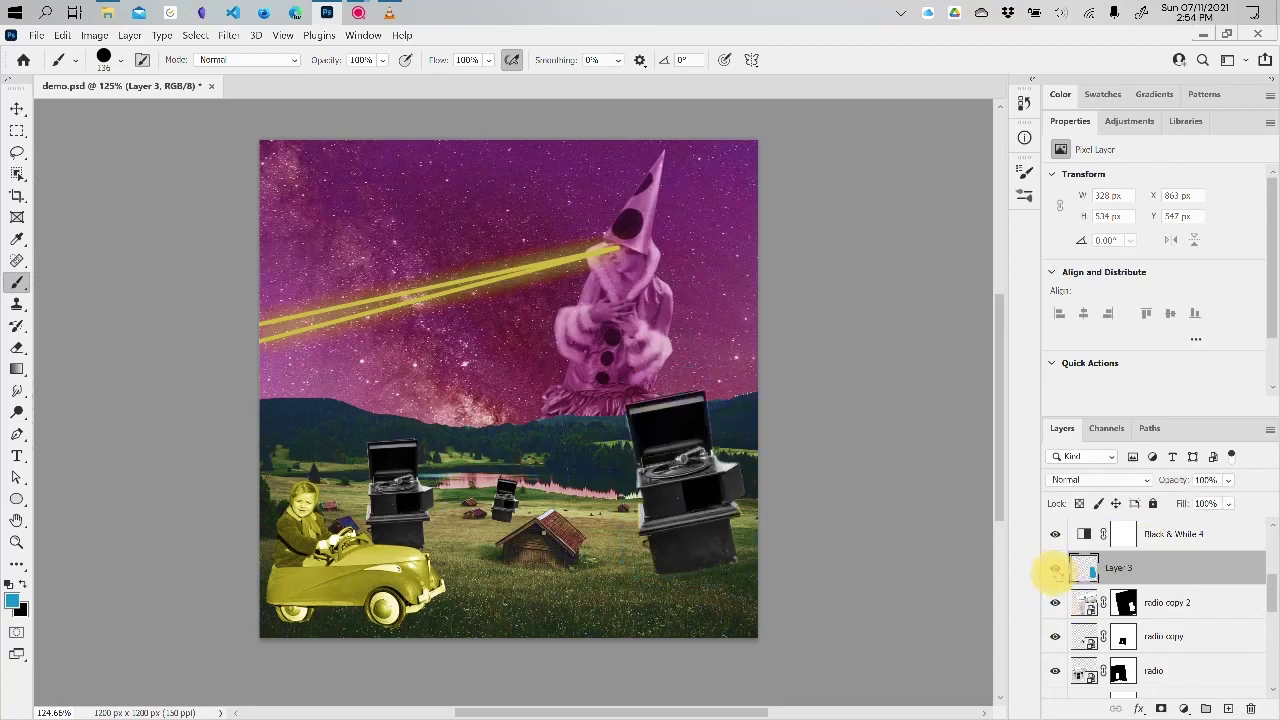
pyautogui.click(1055, 568)
pyautogui.keyDown('alt'); pyautogui.click(1183, 580); pyautogui.keyUp('alt')
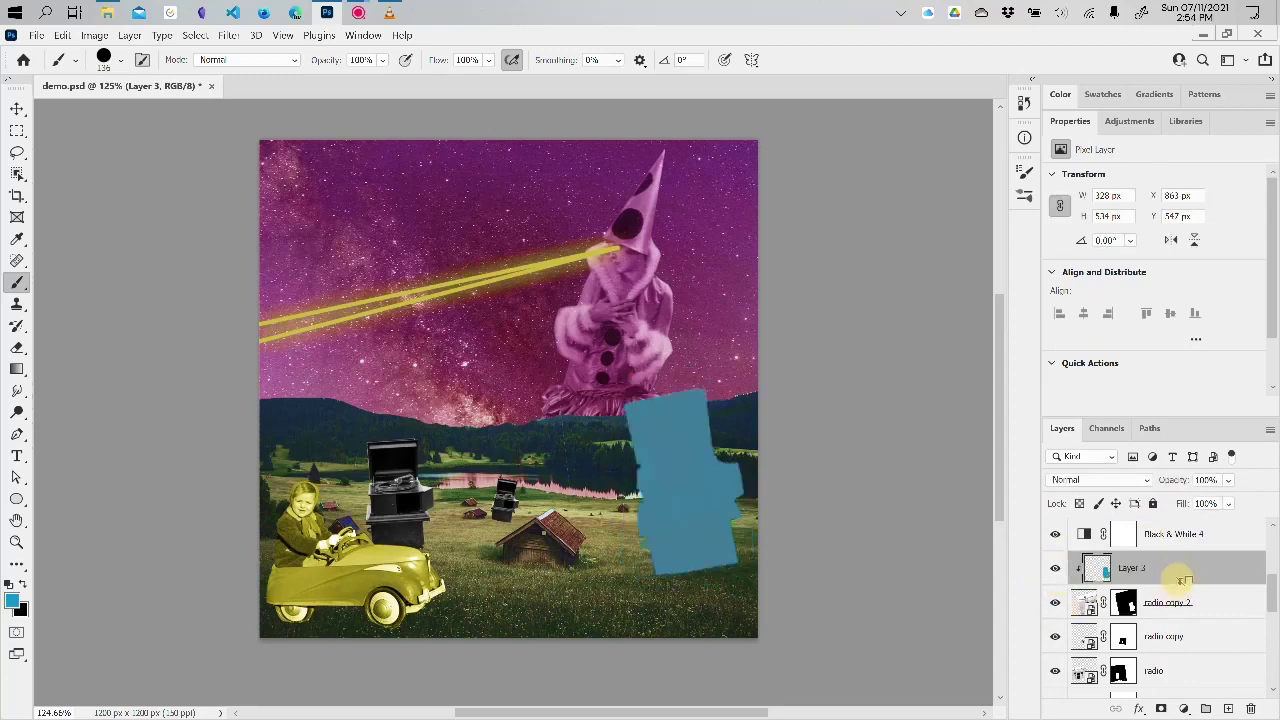
pyautogui.click(700, 468)
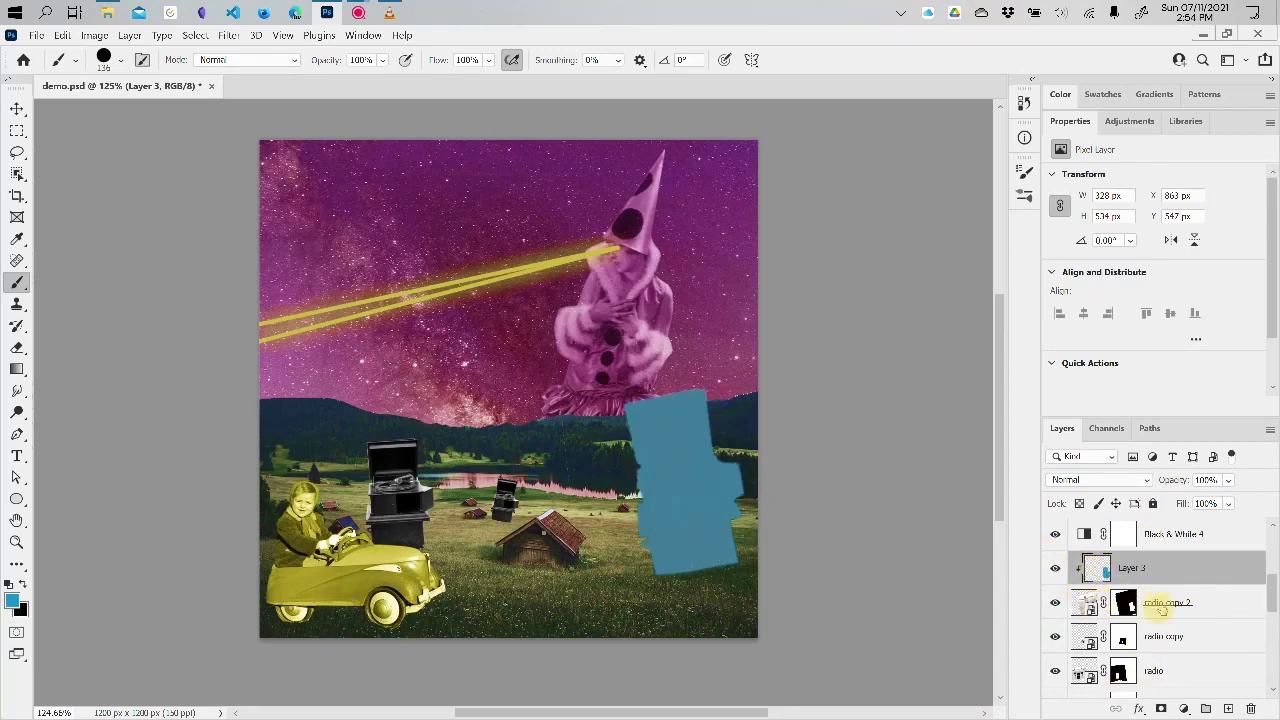
pyautogui.keyDown('alt'); pyautogui.click(1100, 585); pyautogui.keyUp('alt')
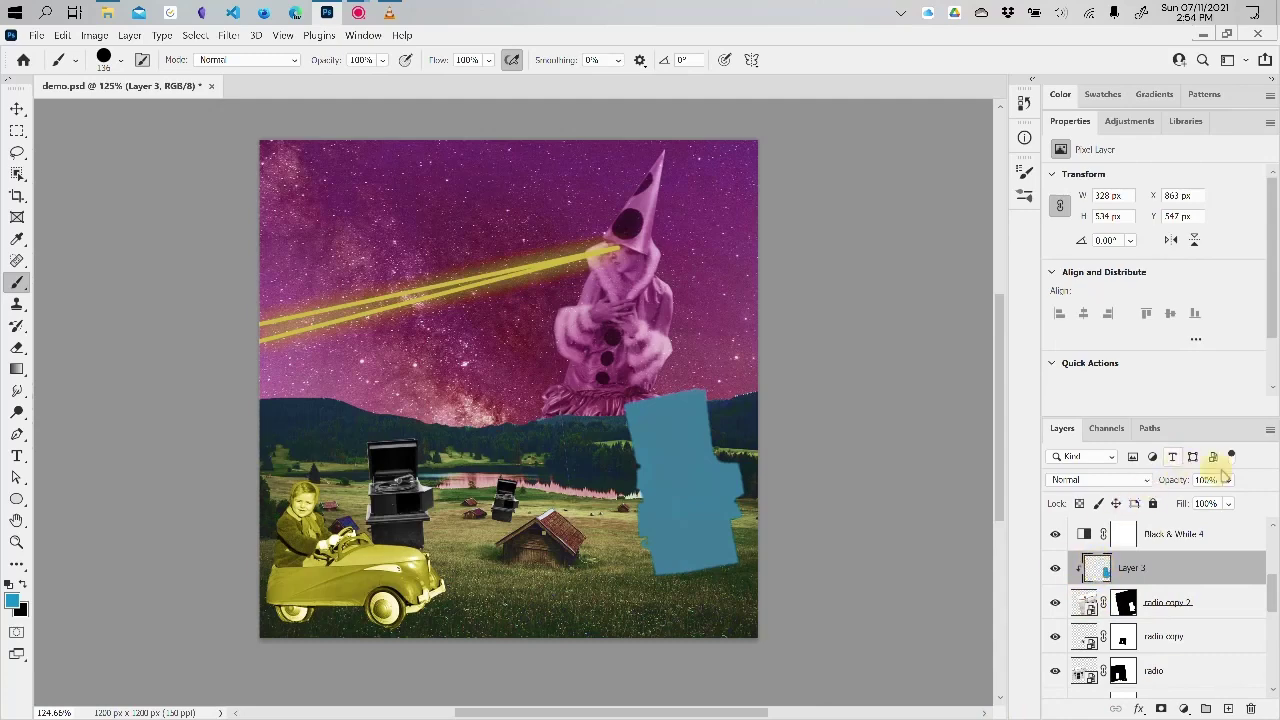
pyautogui.moveTo(1228, 480)
pyautogui.mouseDown()
pyautogui.moveTo(1216, 503)
pyautogui.moveTo(1230, 502)
pyautogui.mouseUp()
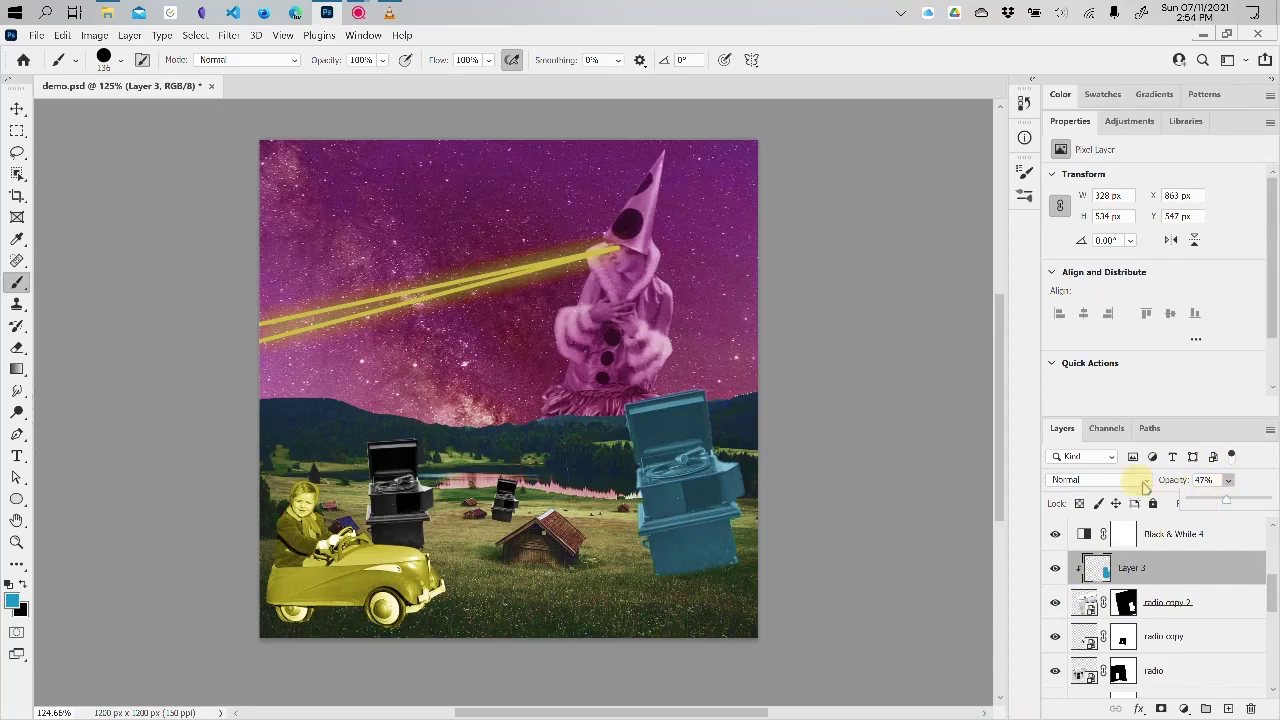
pyautogui.click(1100, 480)
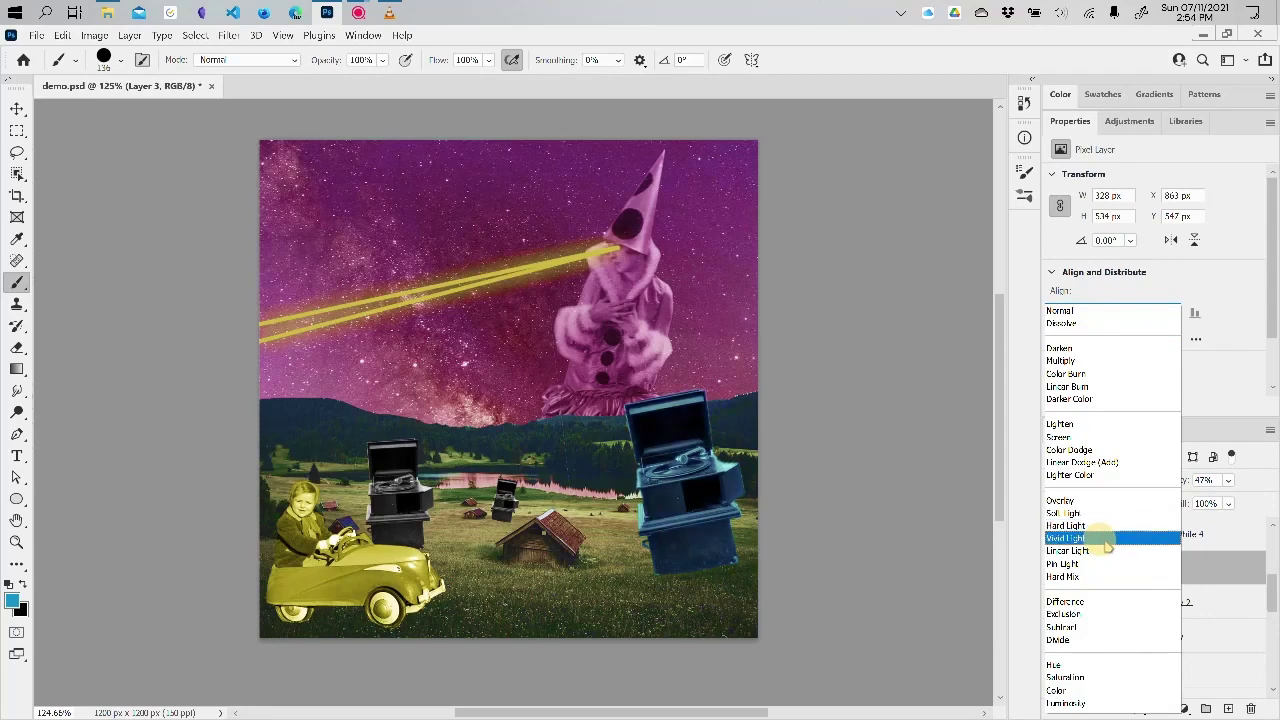
pyautogui.click(1100, 526)
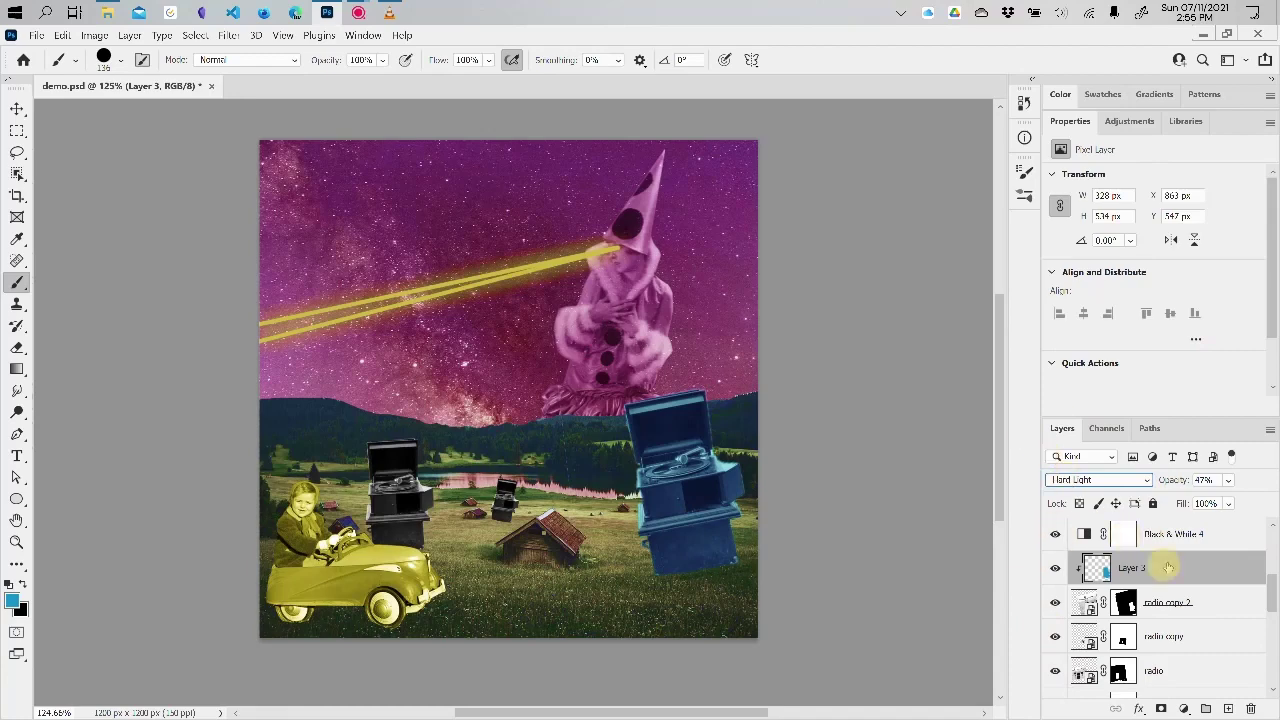
pyautogui.scroll(5, 1193, 571)
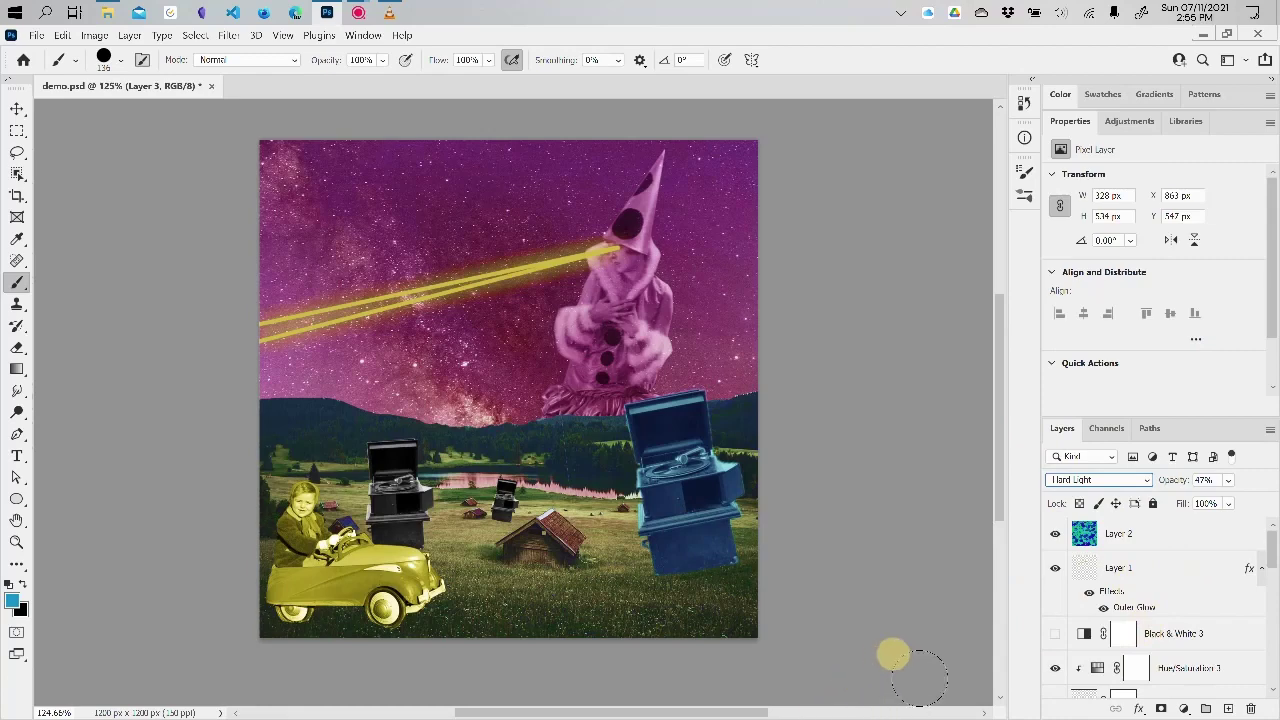
# - Turn on the Black & White 3 adjustment and fade it to about 14% opacity
pyautogui.click(1054, 634)
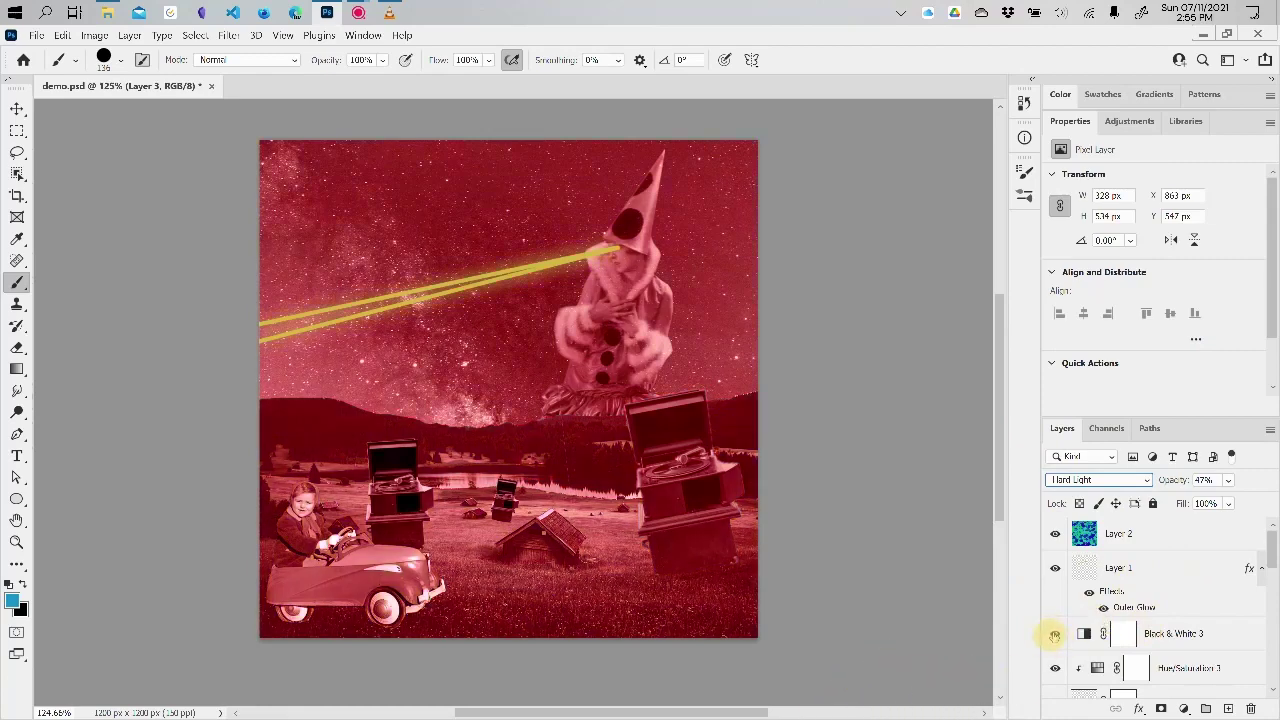
pyautogui.click(1175, 634)
pyautogui.click(1230, 481)
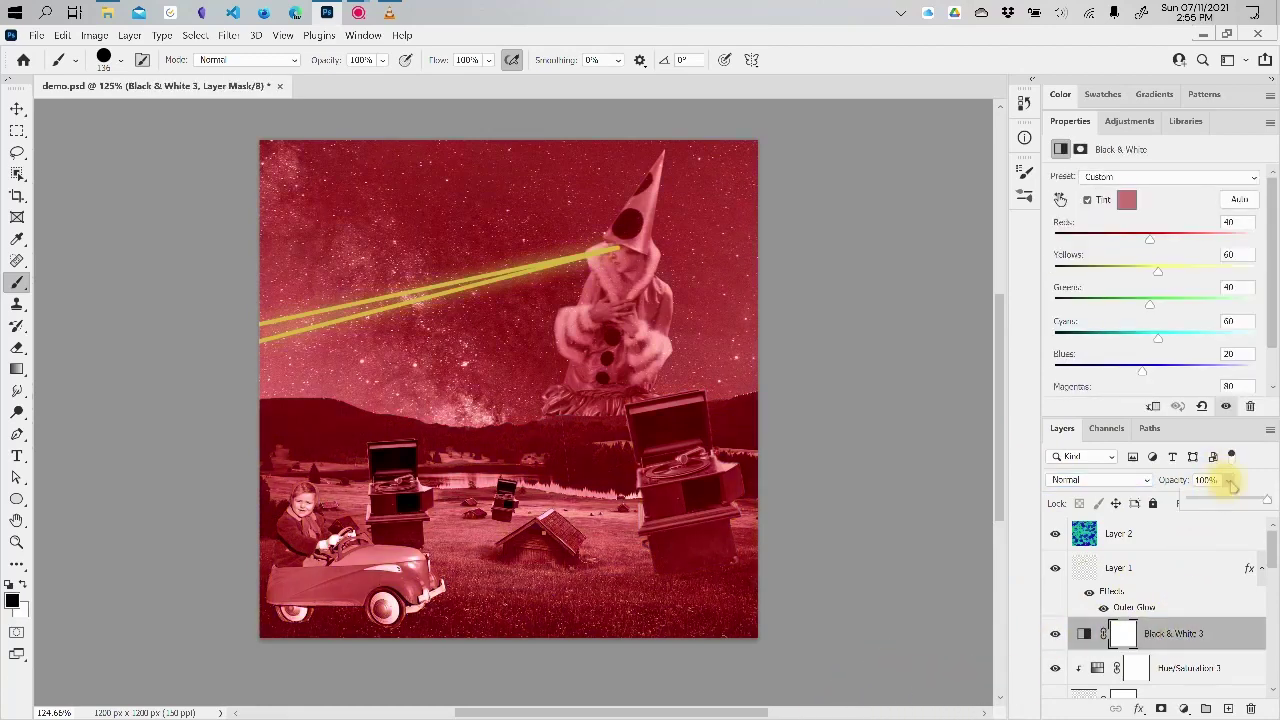
pyautogui.moveTo(1232, 484); pyautogui.dragTo(1201, 503)
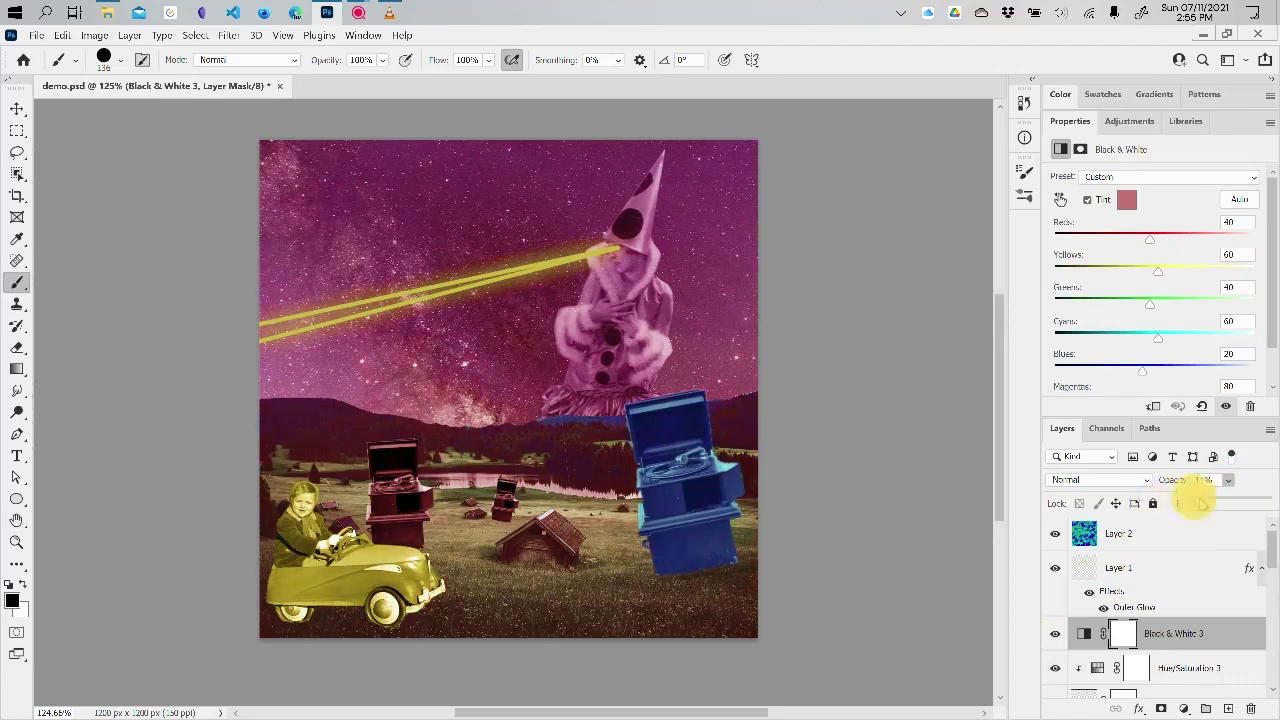
# - Change the Black & White tint colour from dark red to deep blue 1616bf
pyautogui.click(1152, 241)
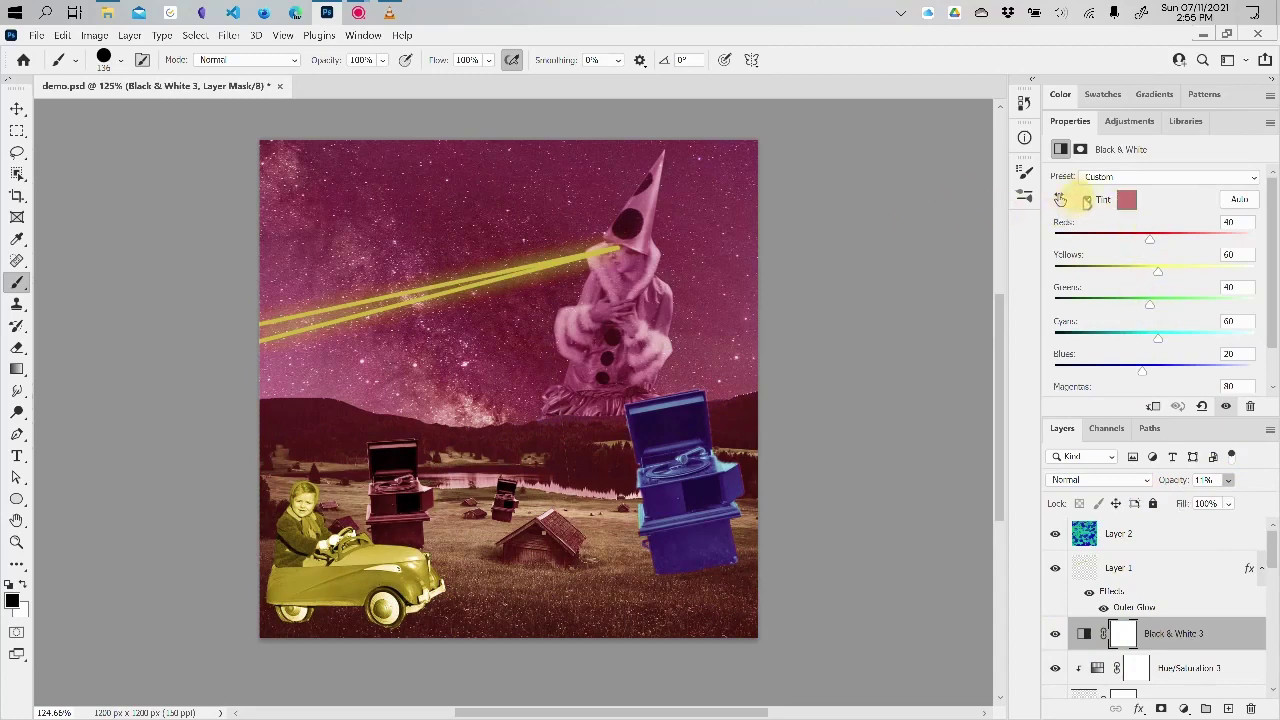
pyautogui.click(1087, 201)
pyautogui.click(1127, 200)
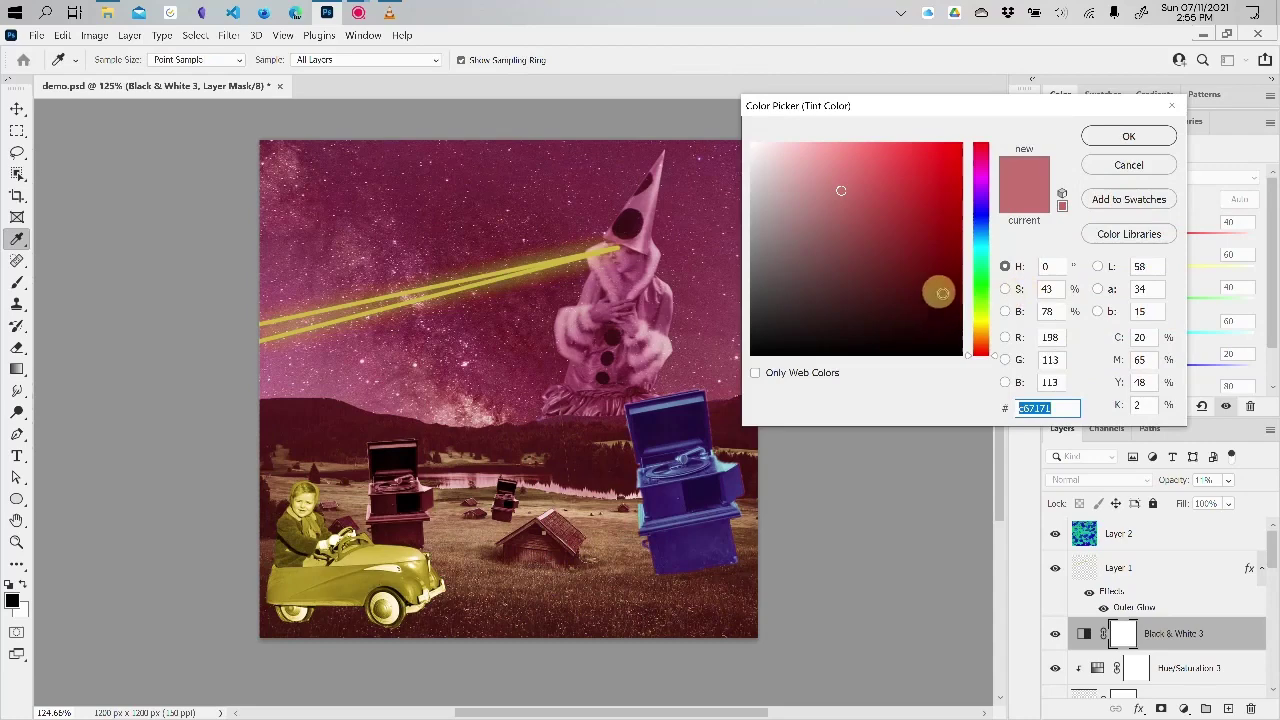
pyautogui.click(915, 262)
pyautogui.moveTo(915, 262); pyautogui.dragTo(940, 248)
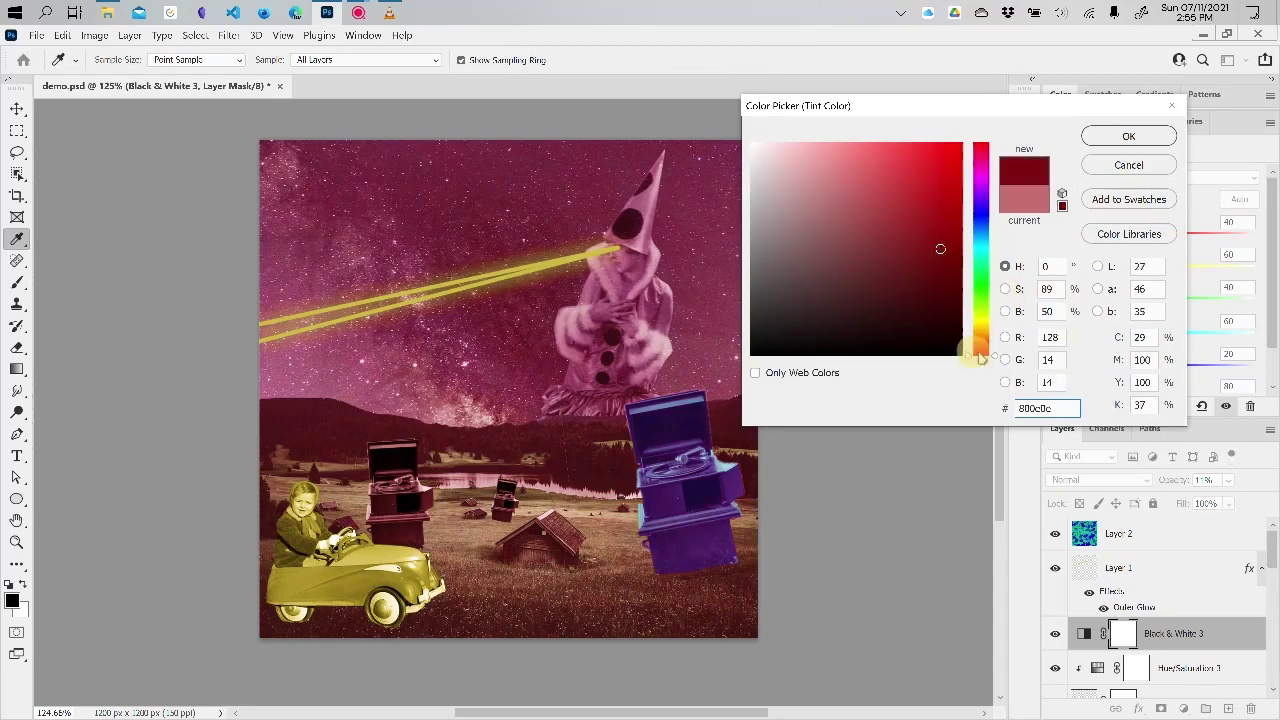
pyautogui.moveTo(973, 362); pyautogui.dragTo(938, 197)
pyautogui.moveTo(966, 234)
pyautogui.mouseDown()
pyautogui.moveTo(967, 253)
pyautogui.moveTo(963, 196)
pyautogui.moveTo(963, 213)
pyautogui.mouseUp()
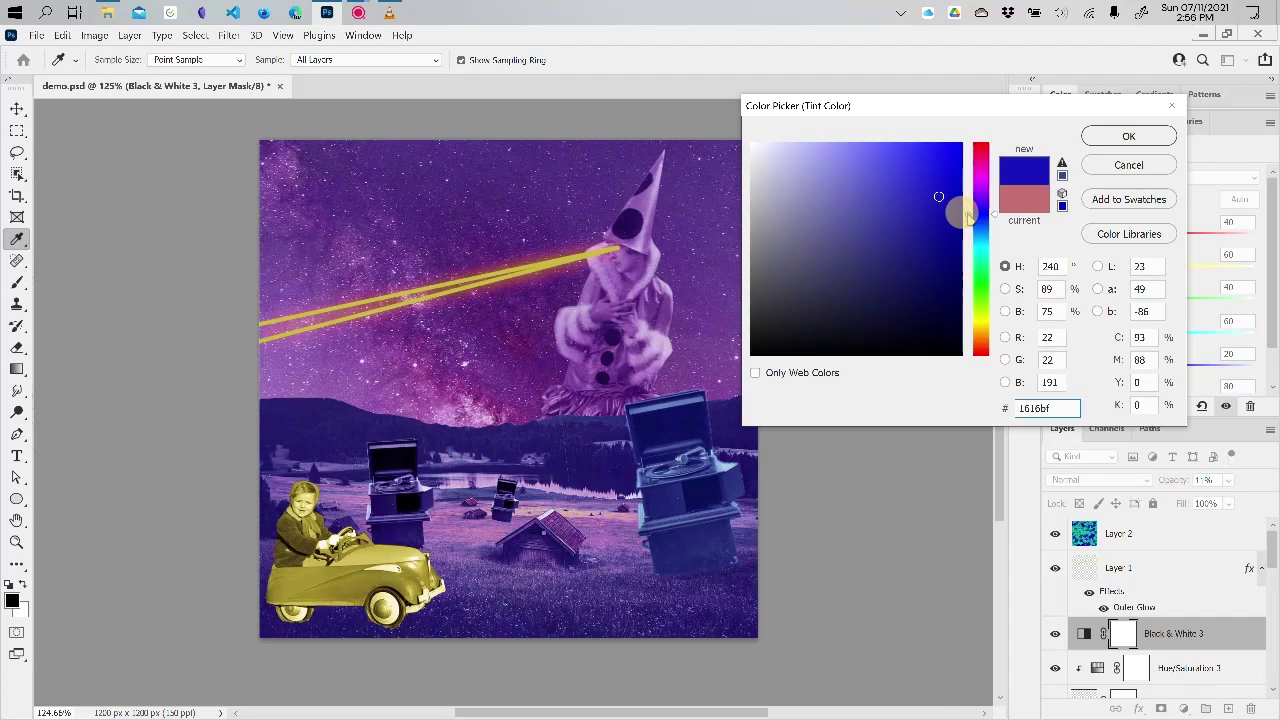
pyautogui.click(1110, 137)
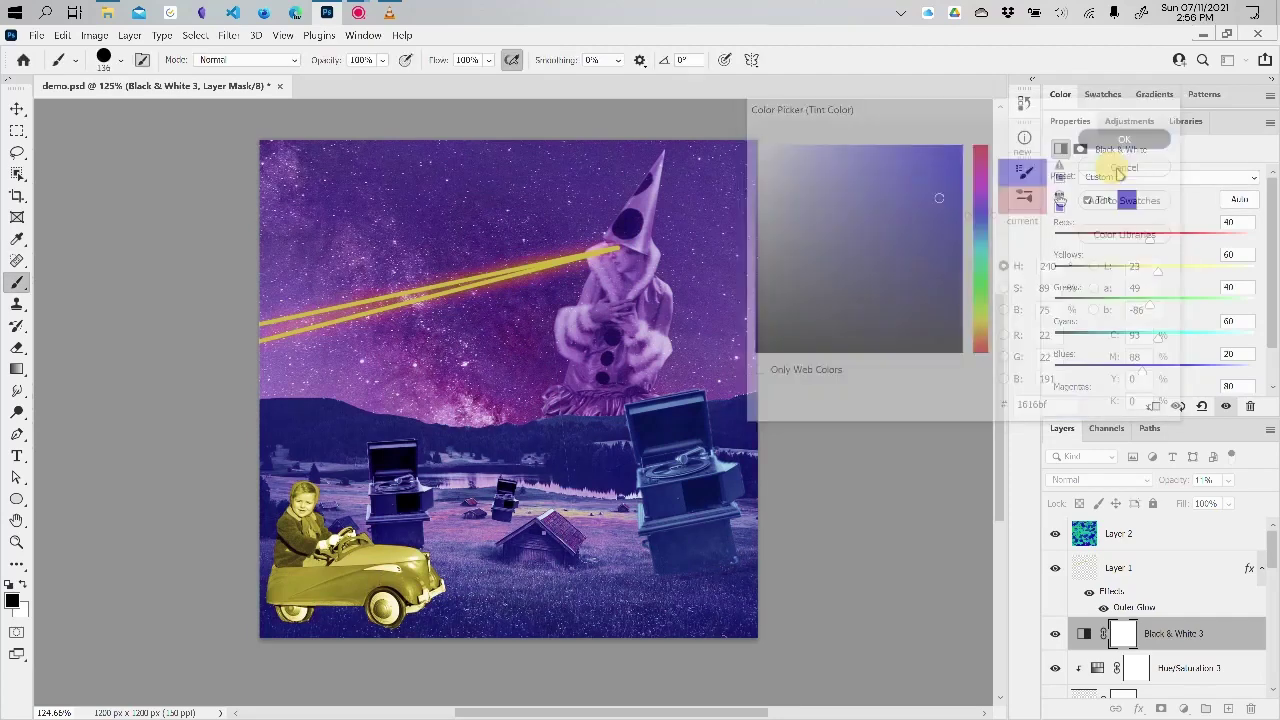
# - Switch to the Move tool and select Layer 2, the texture layer
pyautogui.click(1228, 481)
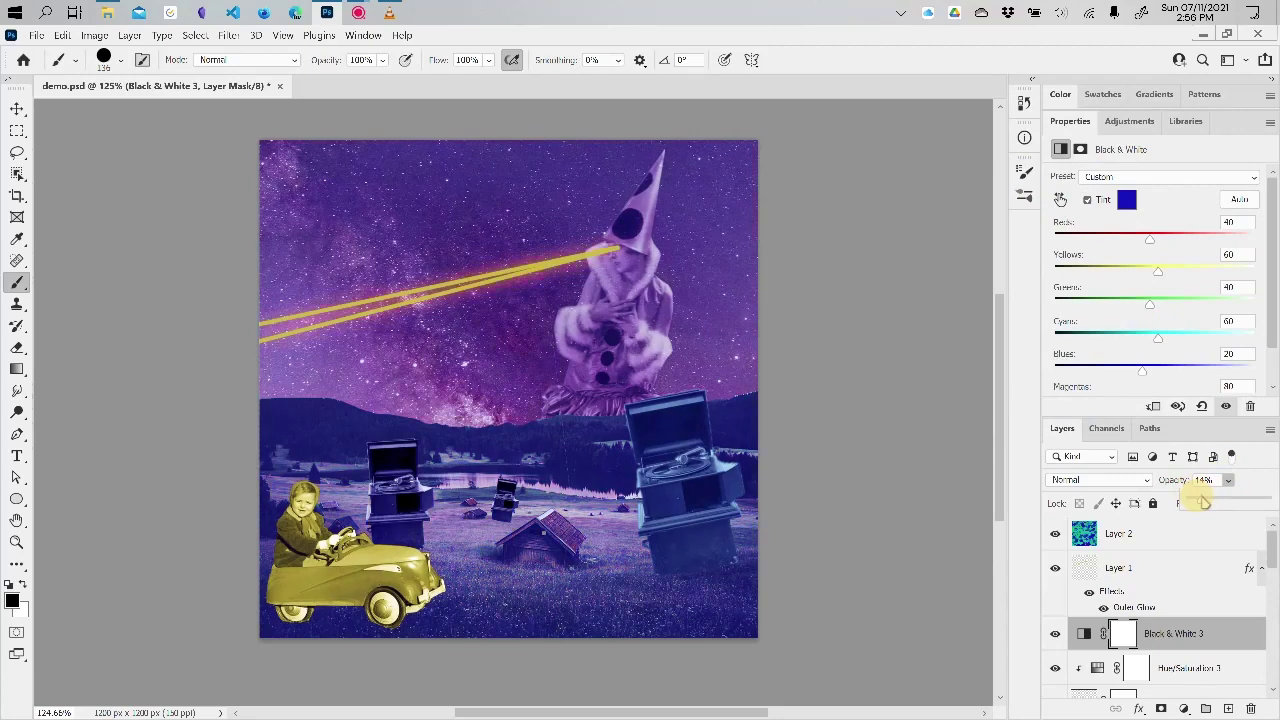
pyautogui.click(16, 108)
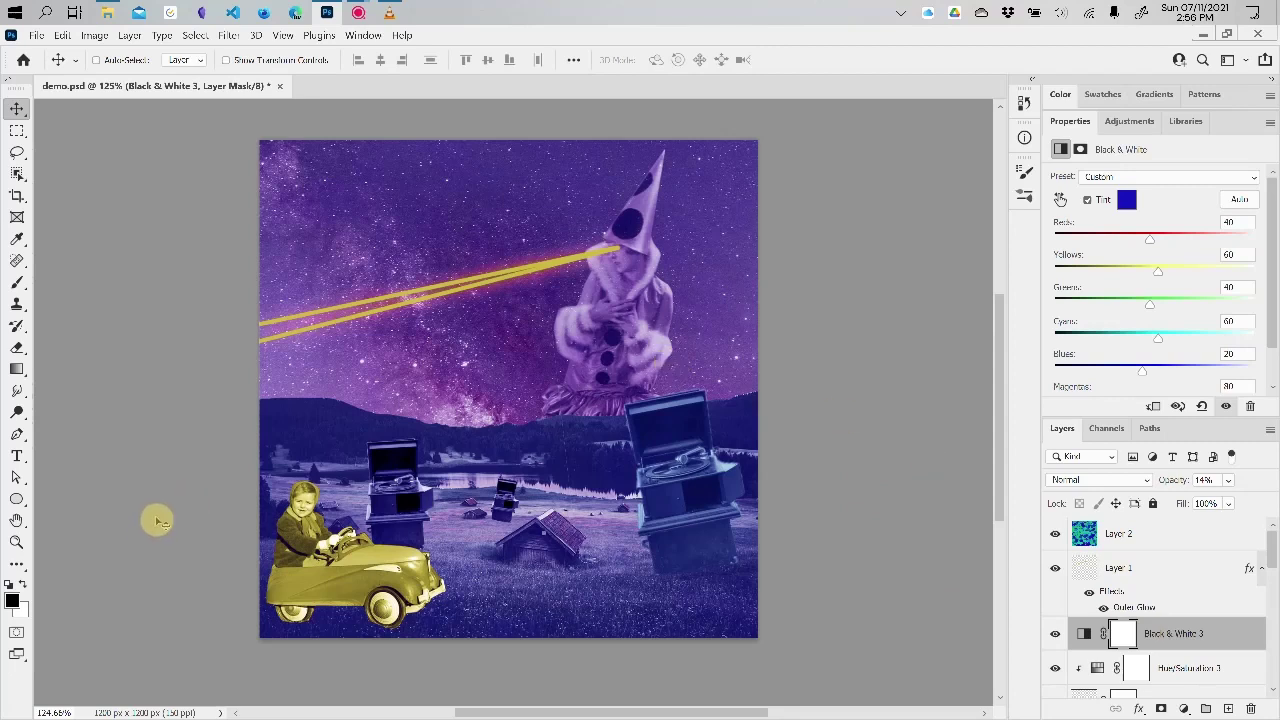
pyautogui.click(1122, 545)
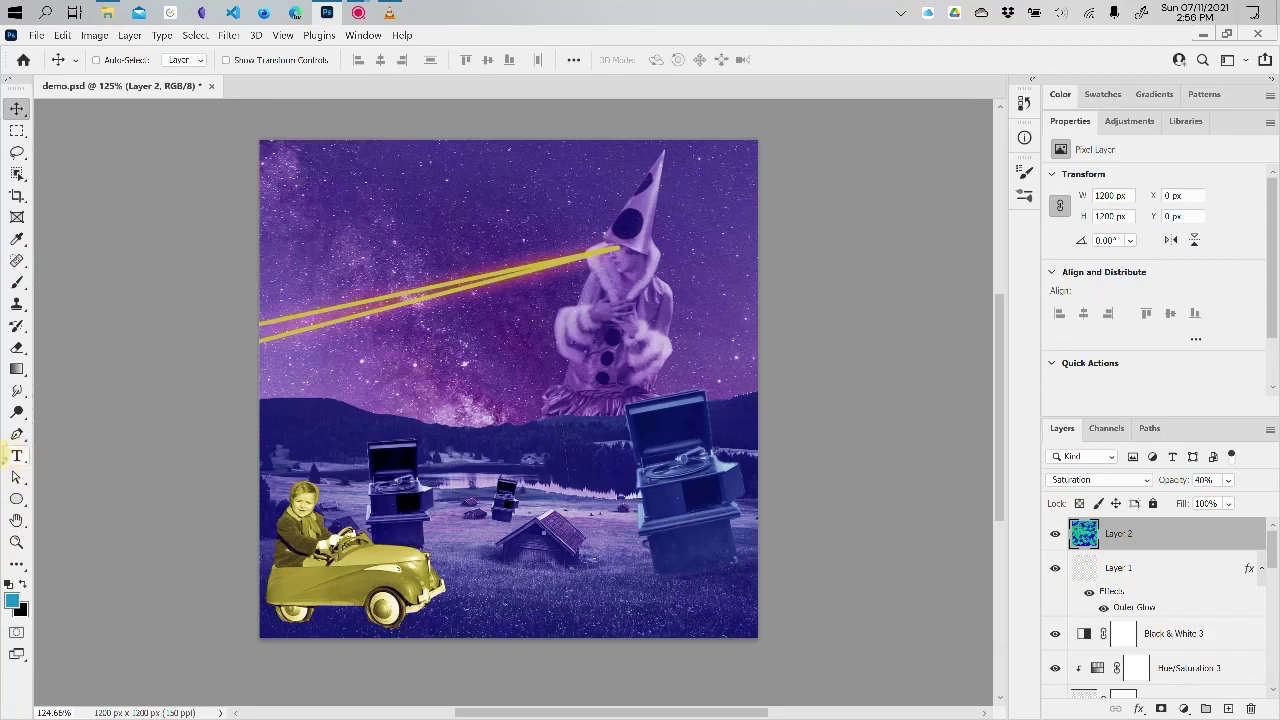
# - Add a black Satoshi Light 16 pt 'BAND NAME' text layer at upper left, then select the line
pyautogui.click(18, 456)
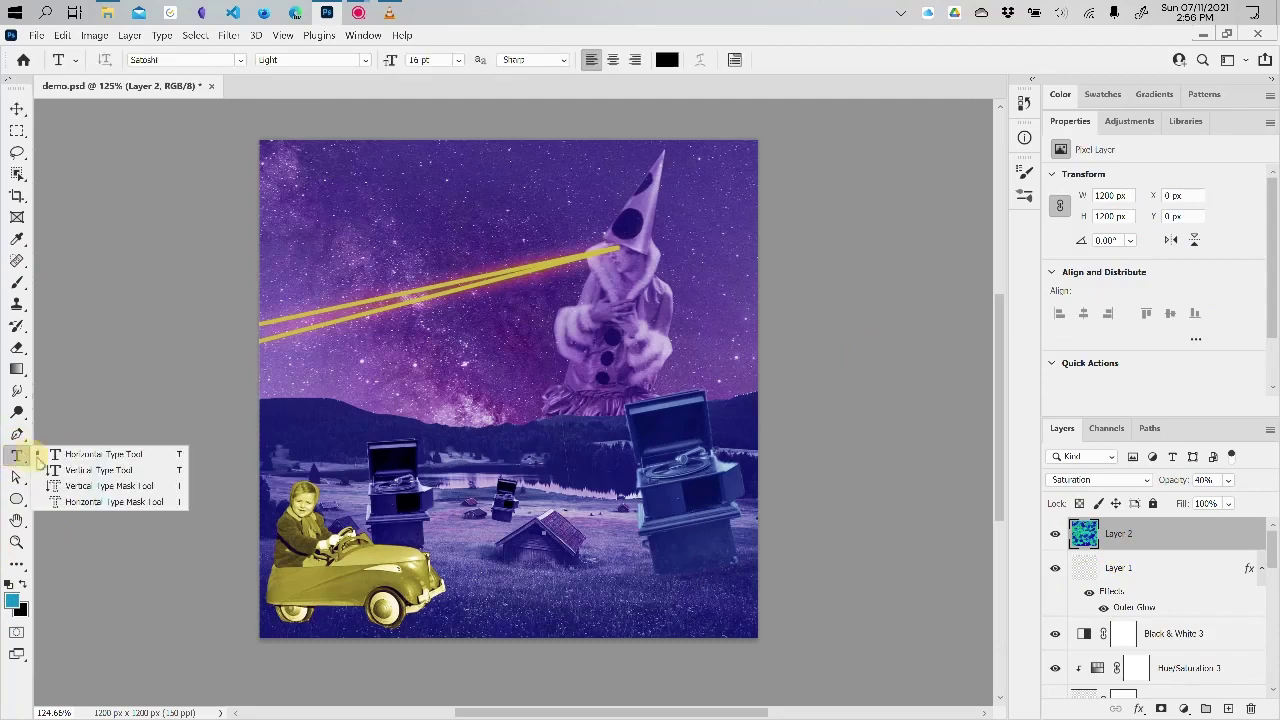
pyautogui.click(78, 456)
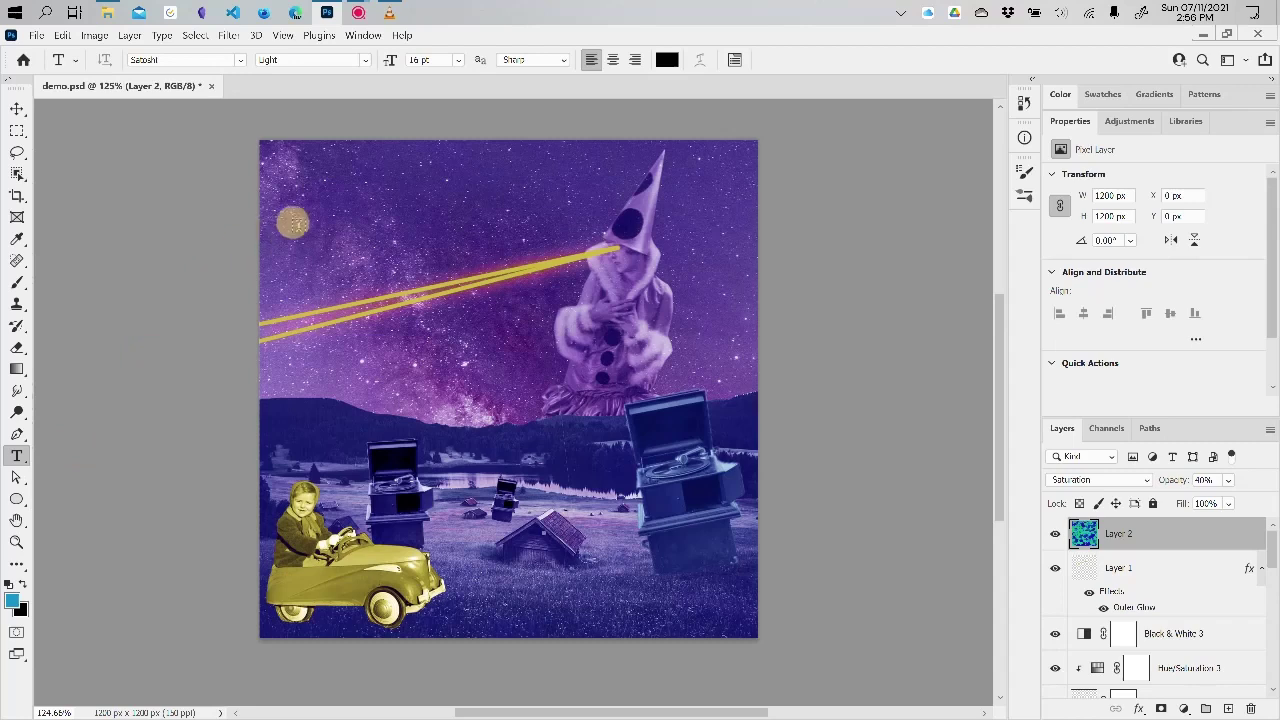
pyautogui.click(303, 213)
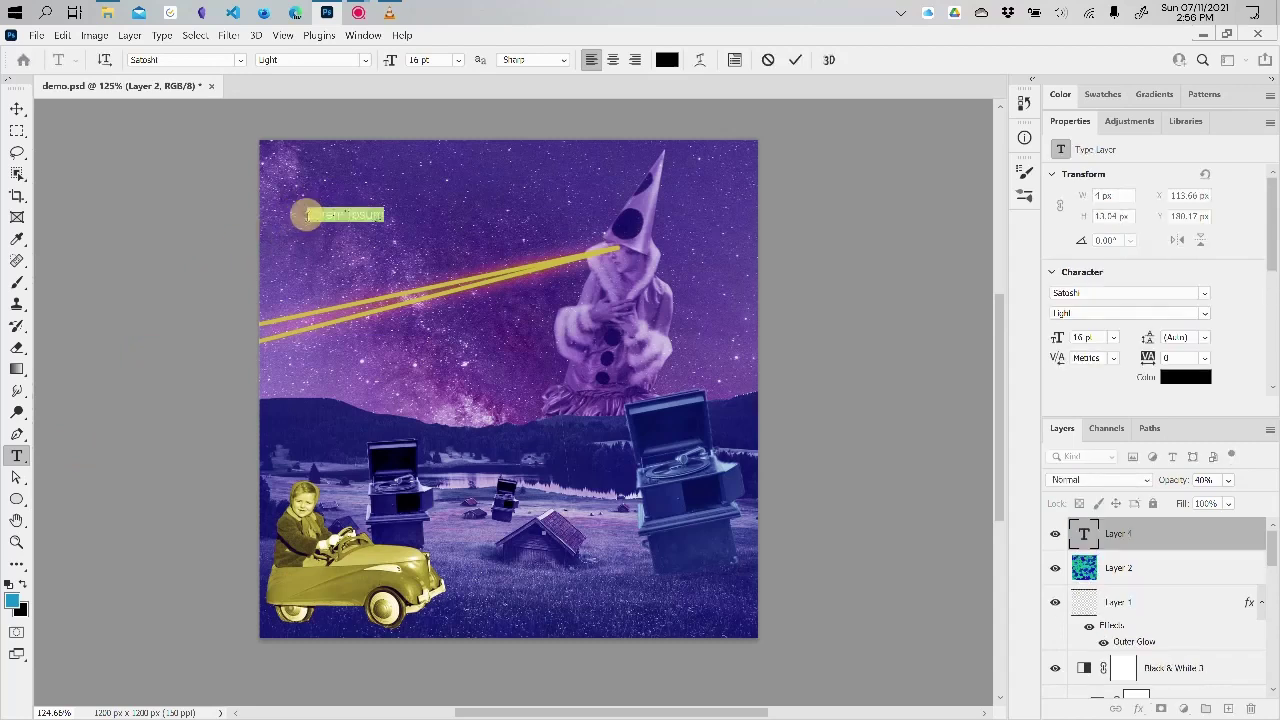
pyautogui.click(306, 214)
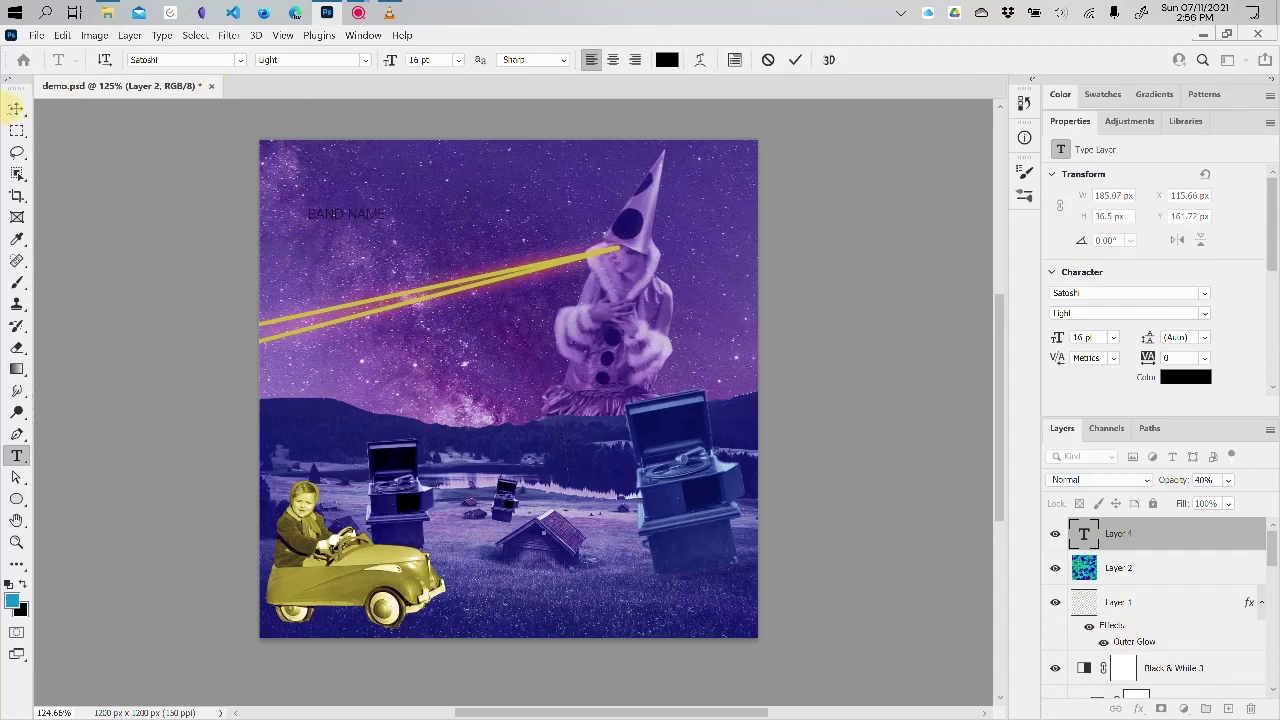
pyautogui.click(17, 108)
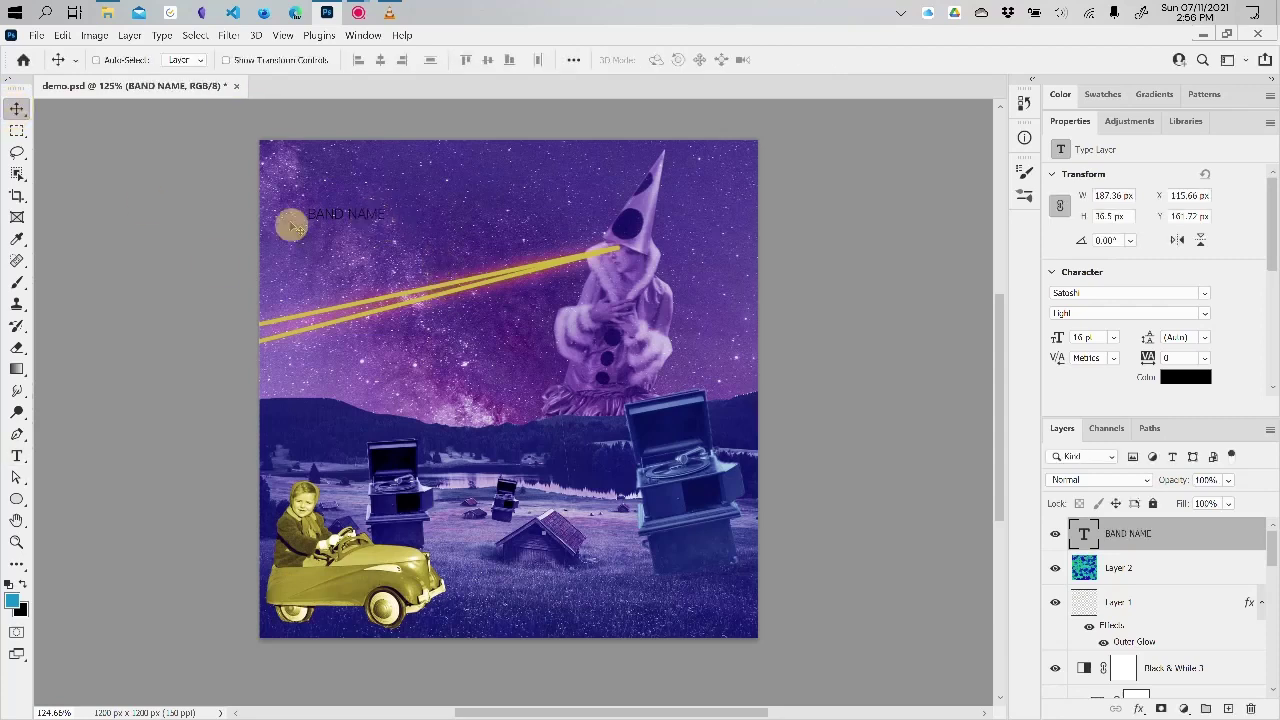
pyautogui.click(17, 458)
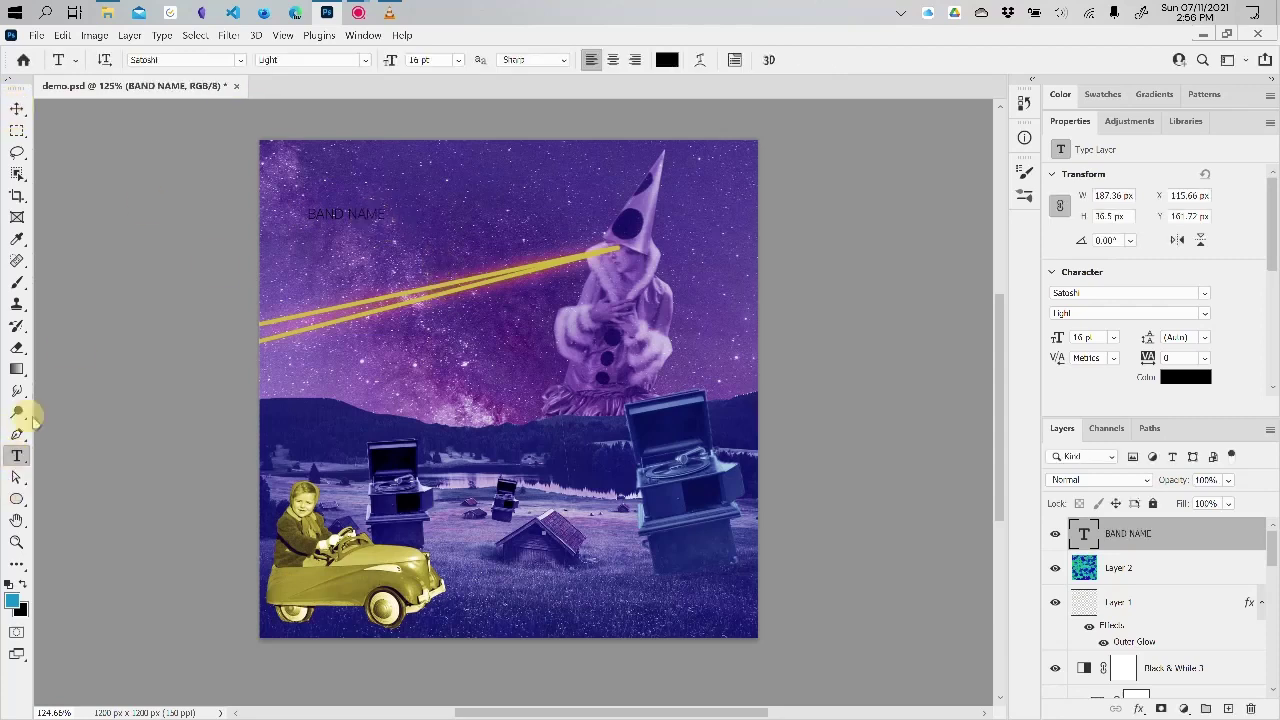
pyautogui.doubleClick(323, 214)
pyautogui.tripleClick(330, 214)
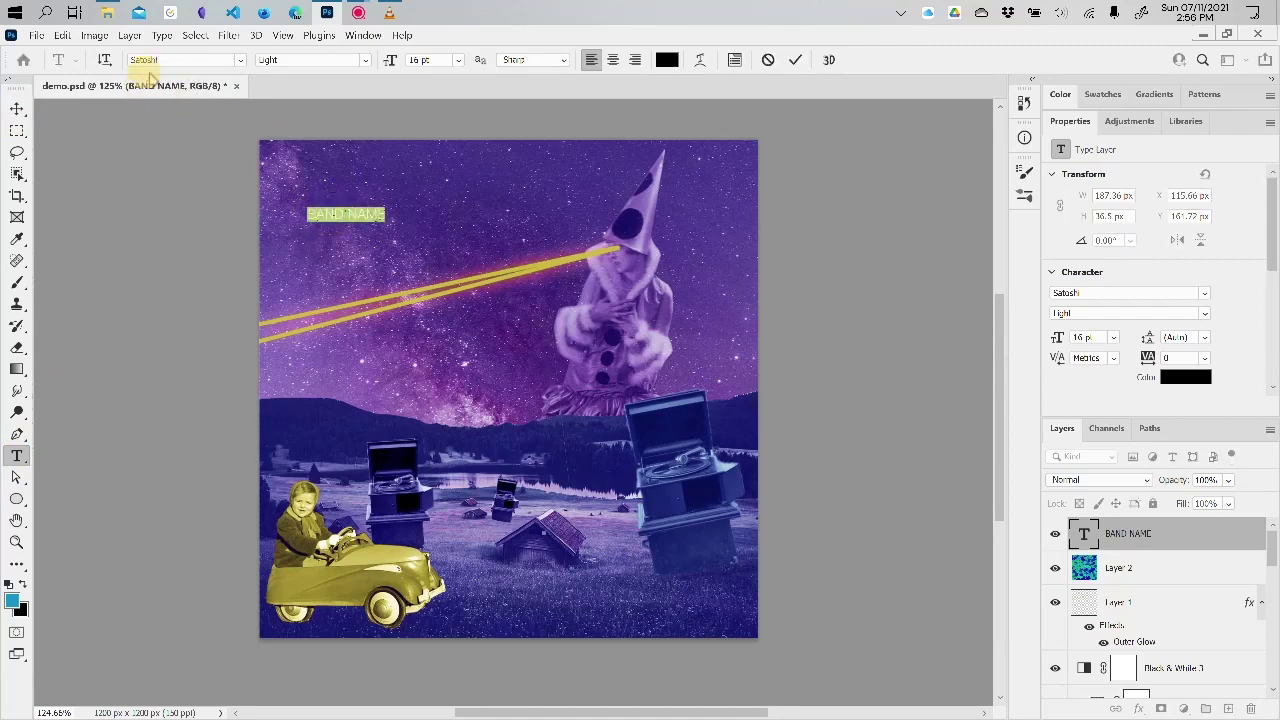
# - Change the BAND NAME font to Arial Black after briefly trying Ravie
pyautogui.click(240, 60)
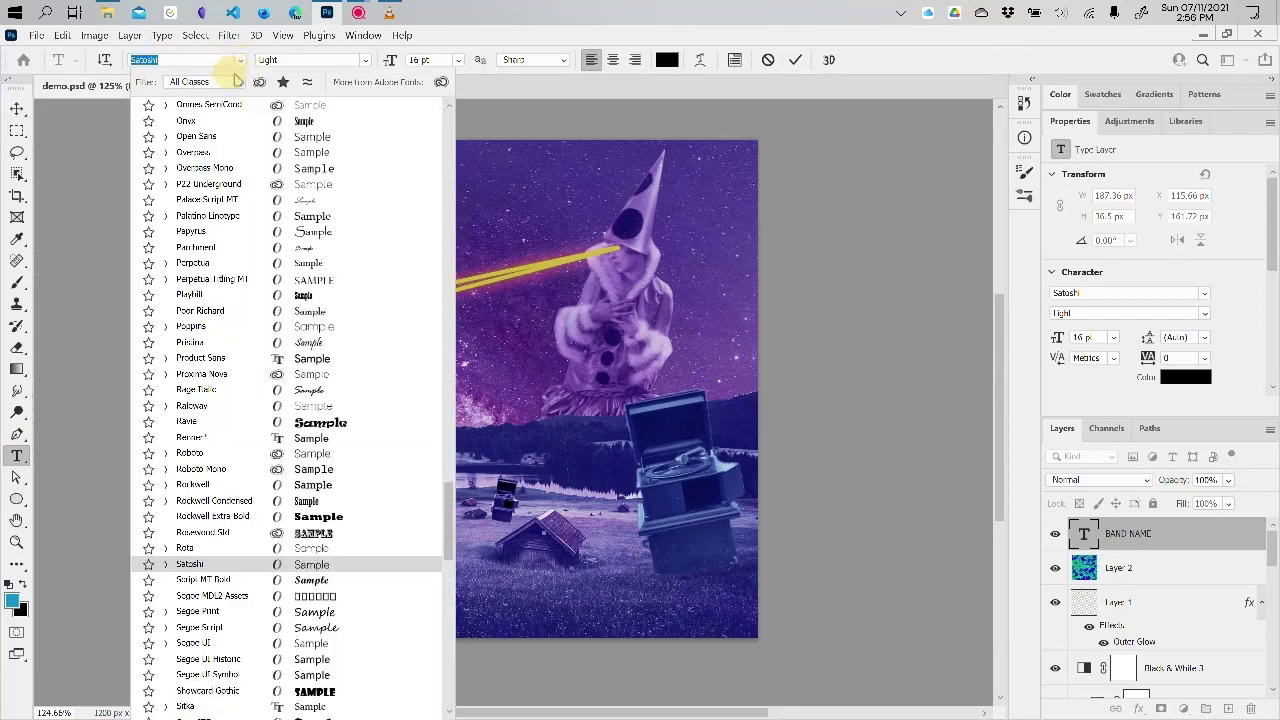
pyautogui.click(200, 425)
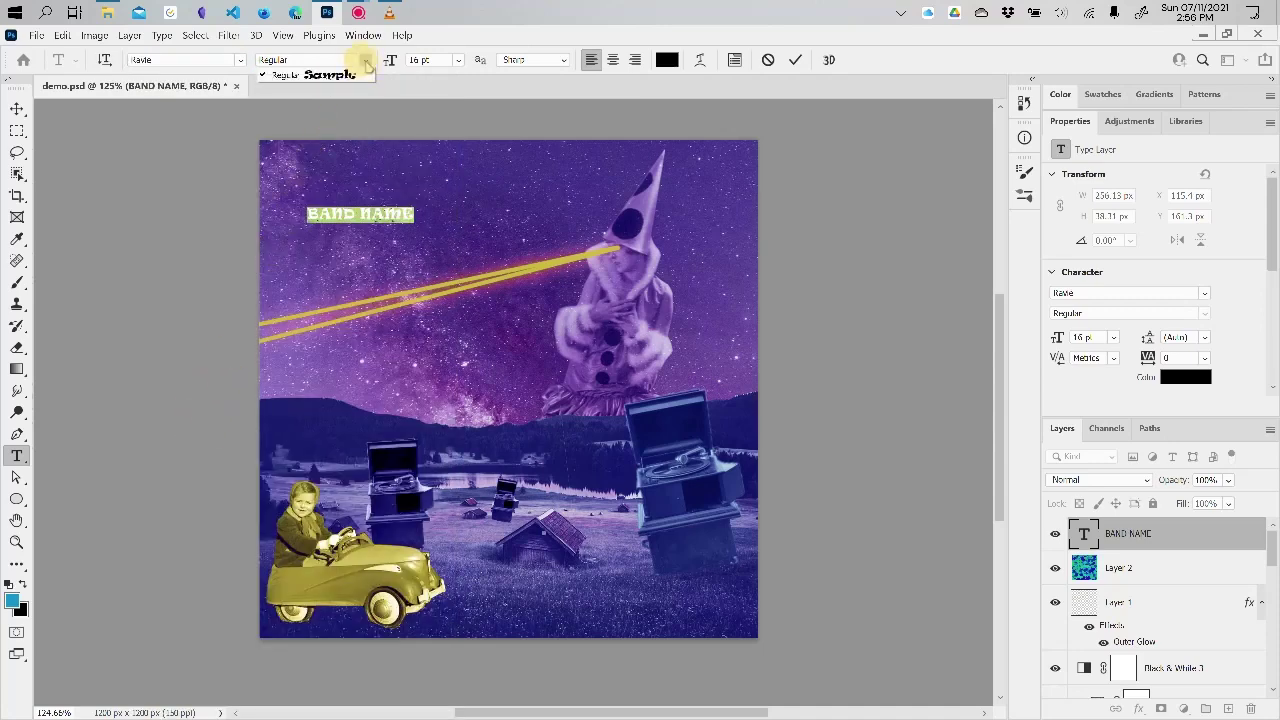
pyautogui.click(240, 60)
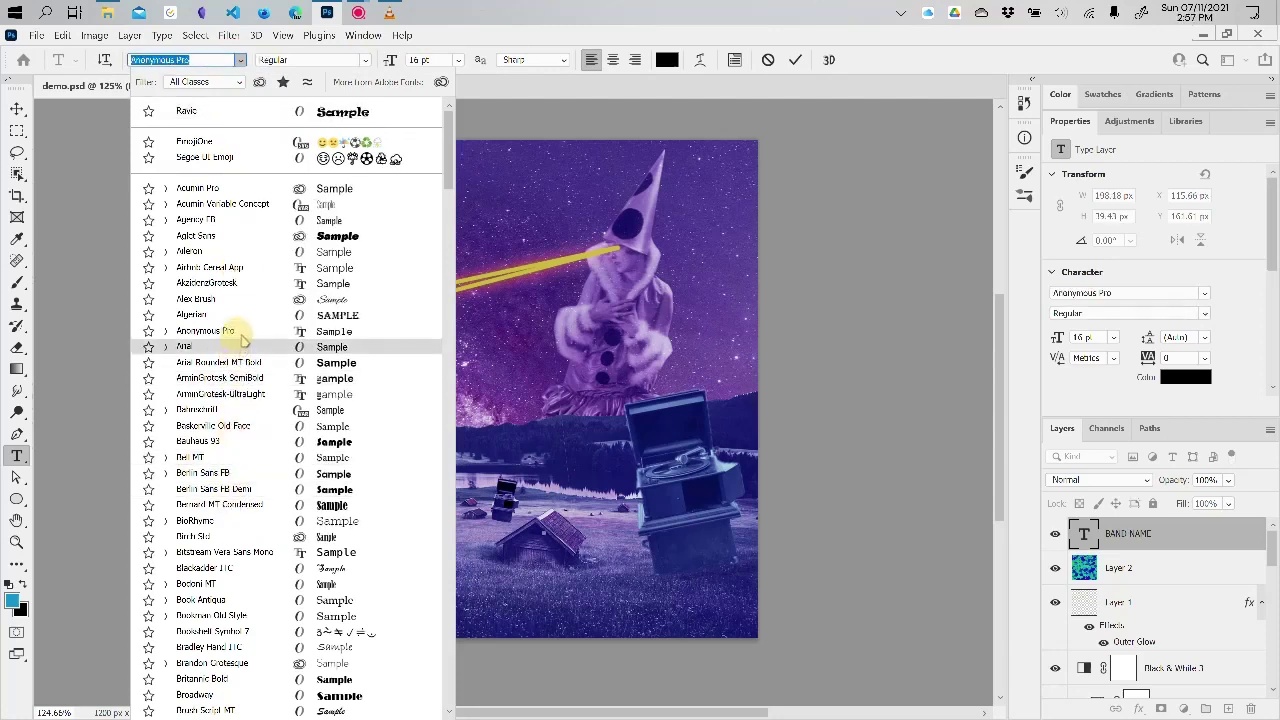
pyautogui.click(166, 346)
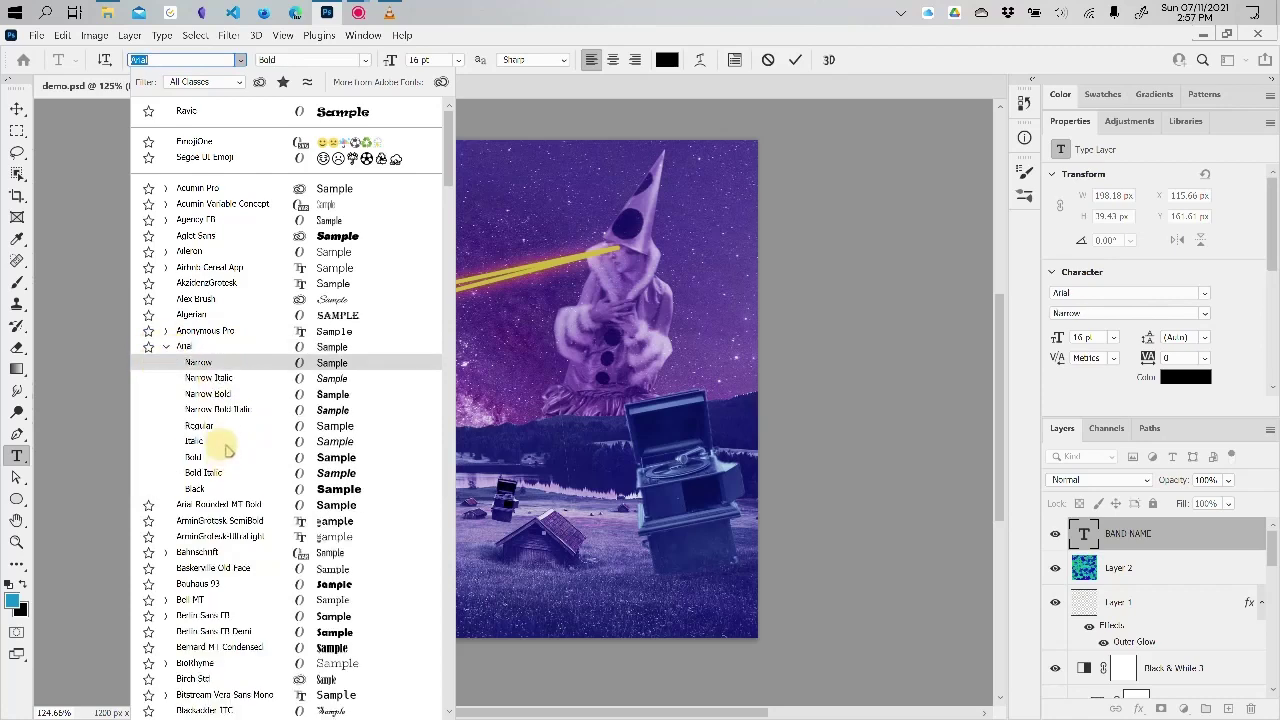
pyautogui.click(213, 350)
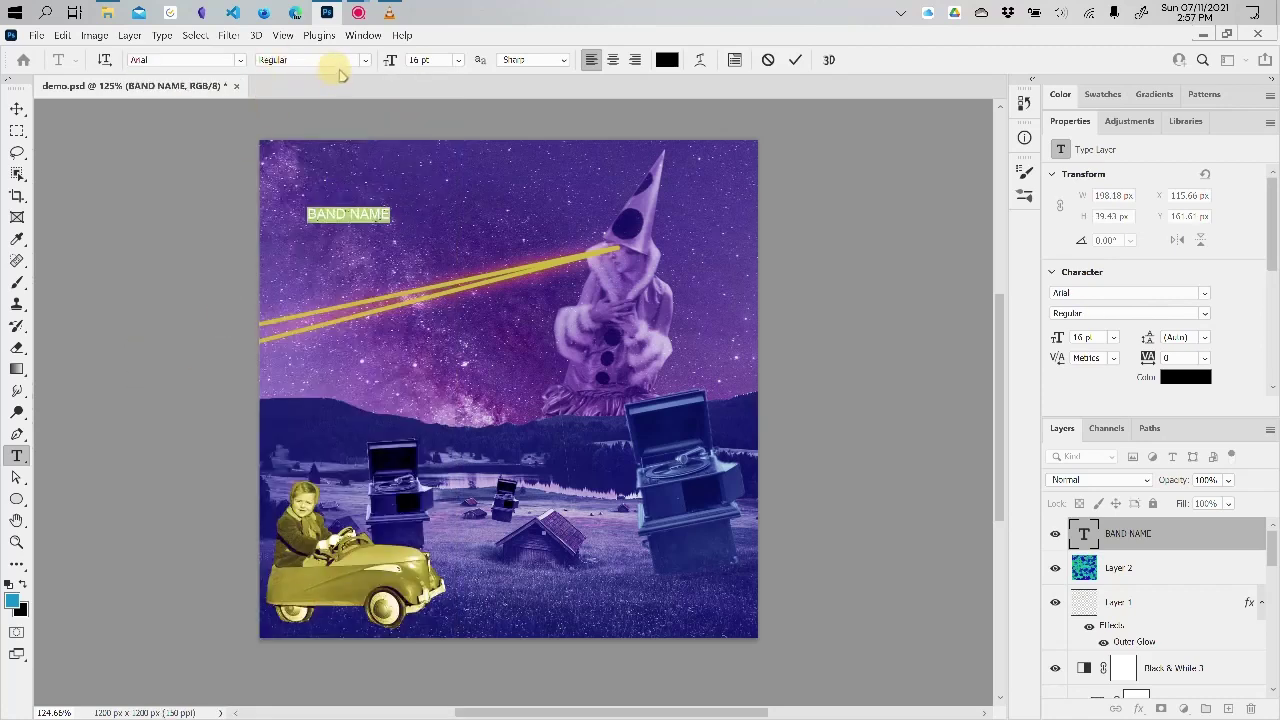
pyautogui.click(366, 62)
pyautogui.click(331, 181)
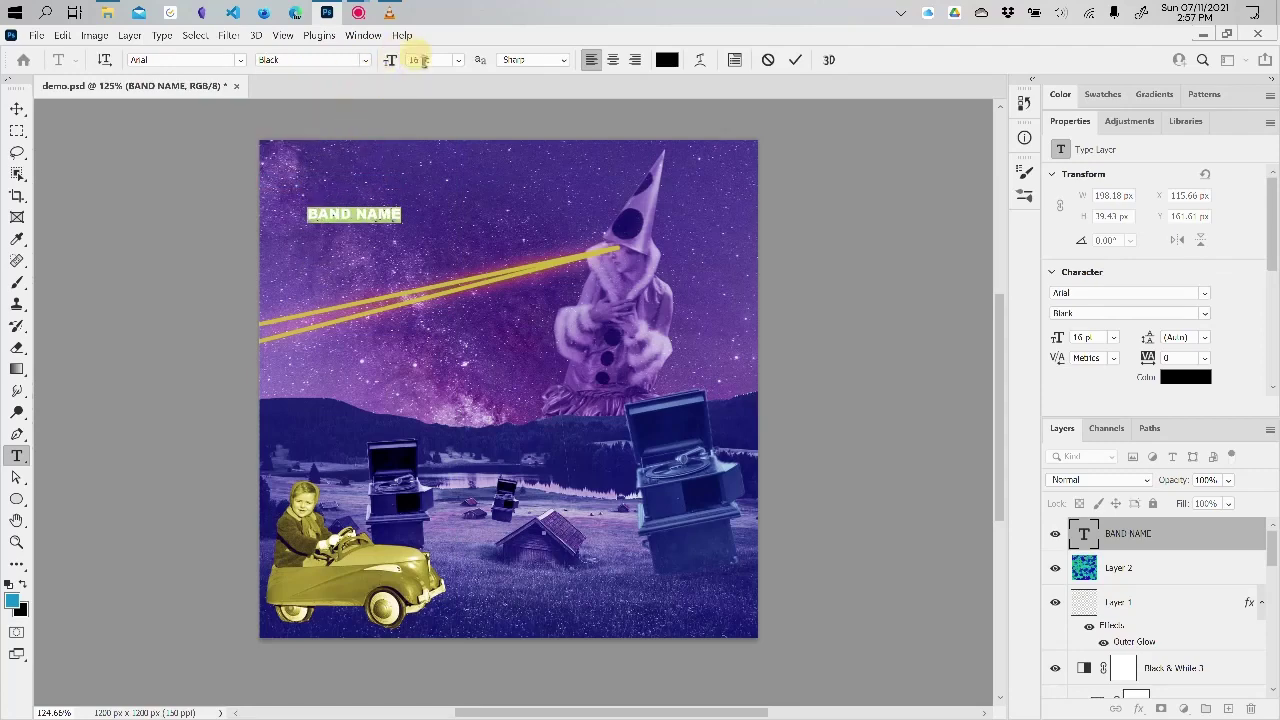
# - Enlarge BAND NAME to 60 pt, then fine-tune its size down to about 47 pt
pyautogui.click(458, 62)
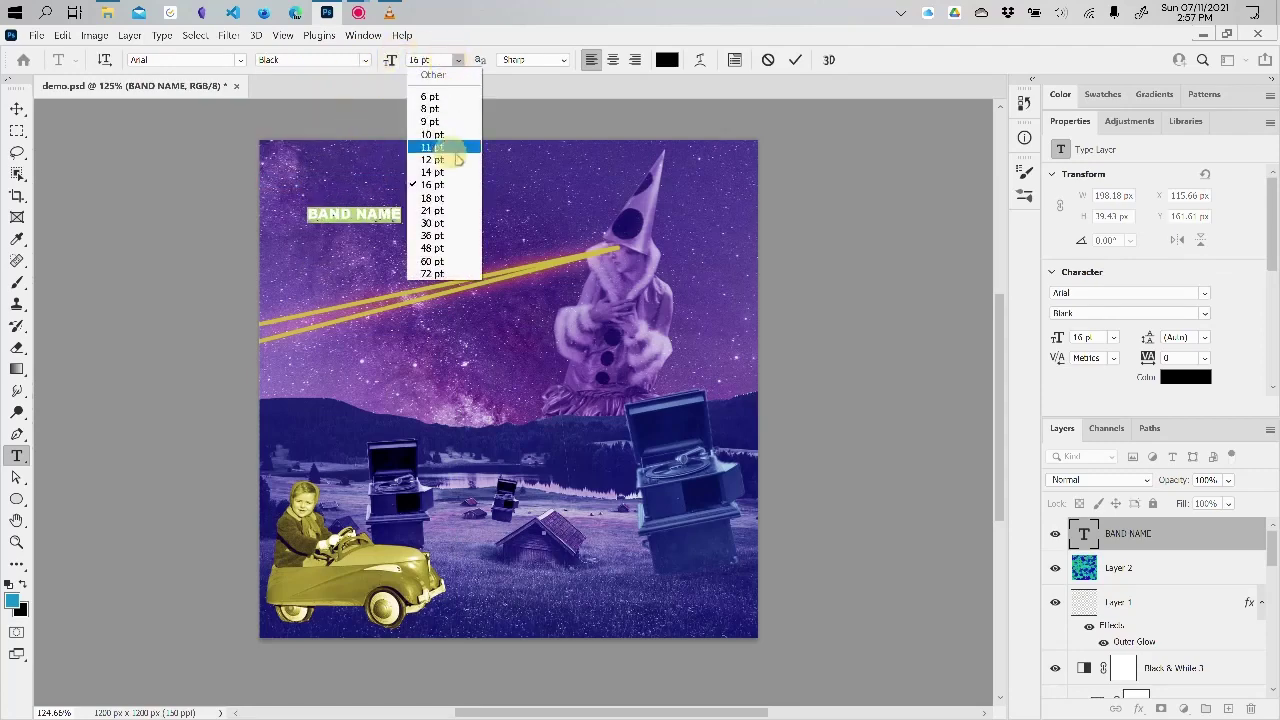
pyautogui.click(437, 262)
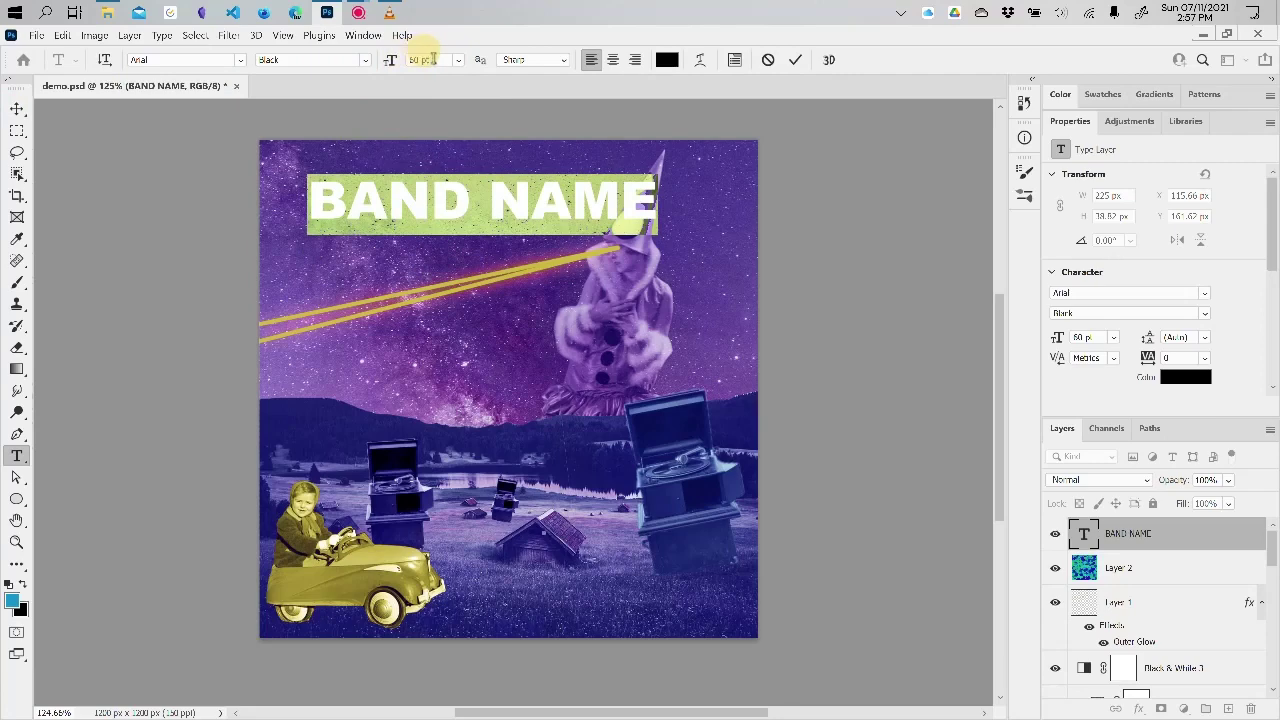
pyautogui.moveTo(432, 59); pyautogui.dragTo(403, 60)
pyautogui.press('Down')
pyautogui.press('Down')
pyautogui.press('Down')
pyautogui.press('Down')
pyautogui.press('Down')
pyautogui.press('Down')
pyautogui.press('Down')
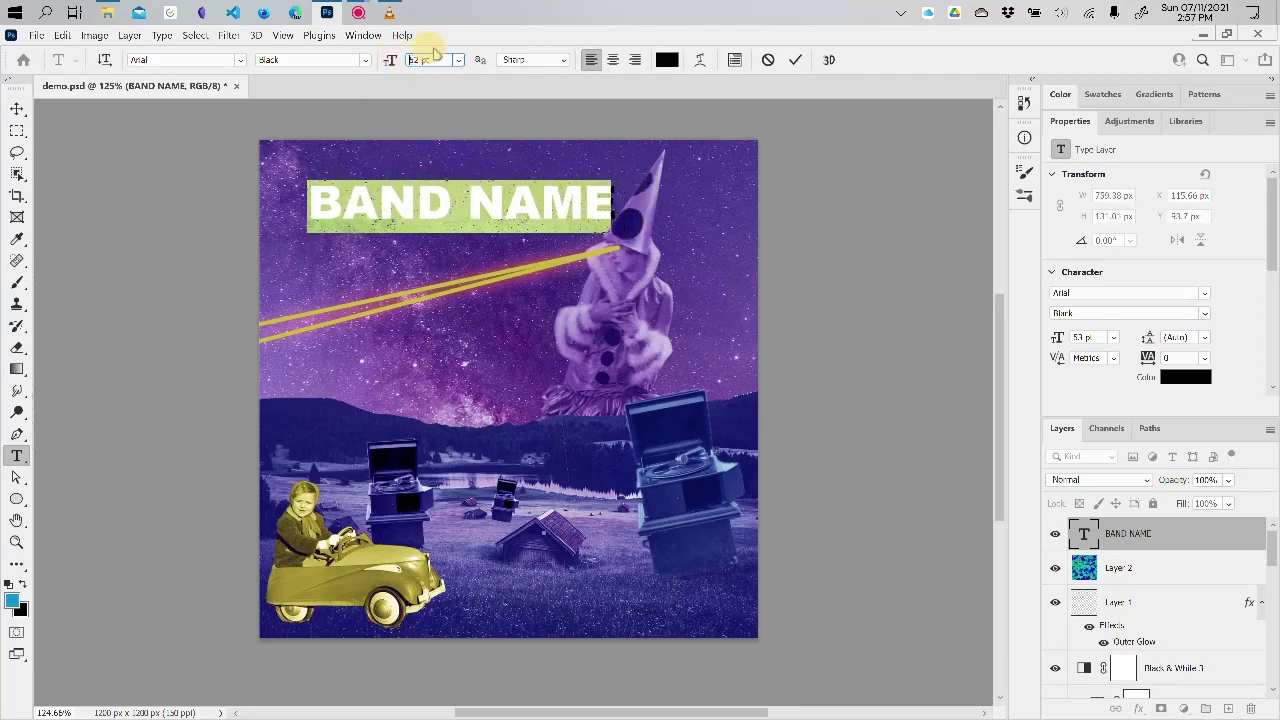
pyautogui.press('Down')
pyautogui.press('Down')
pyautogui.press('Up')
pyautogui.press('Up')
pyautogui.press('Up')
pyautogui.press('Up')
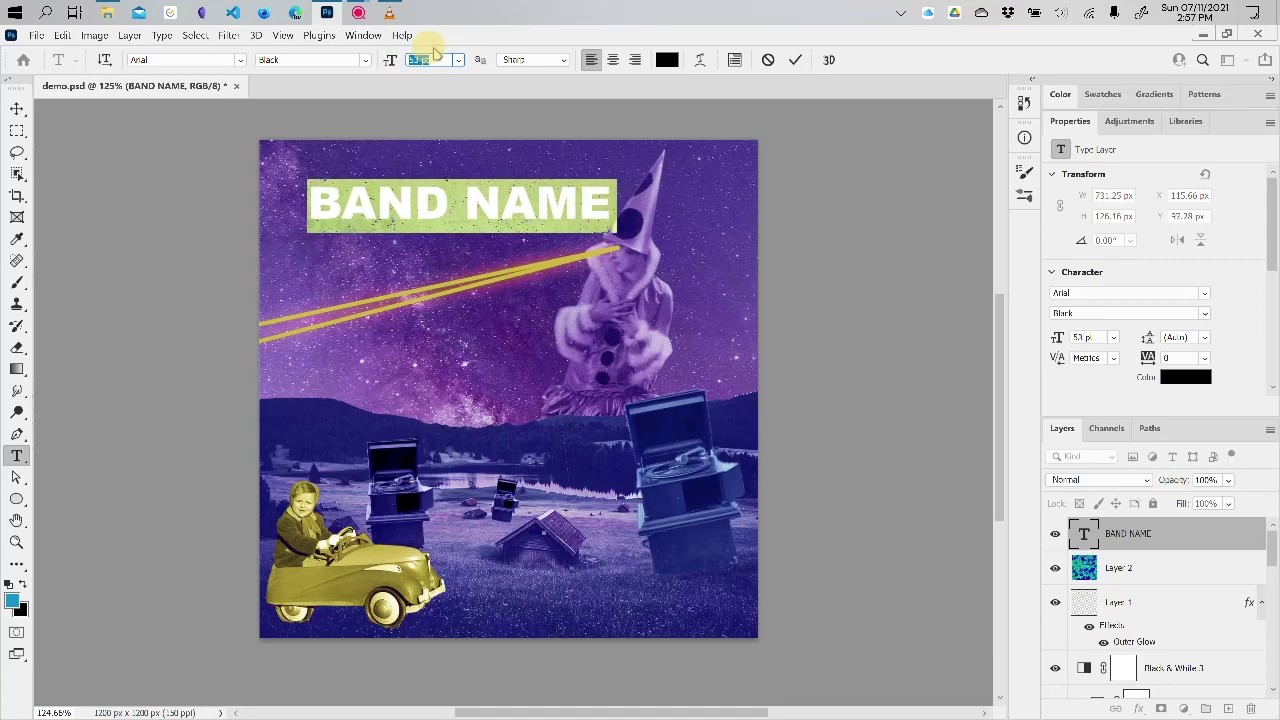
pyautogui.press('Down')
pyautogui.press('Down')
pyautogui.press('Down')
pyautogui.press('Down')
pyautogui.press('Down')
pyautogui.press('Down')
pyautogui.press('Down')
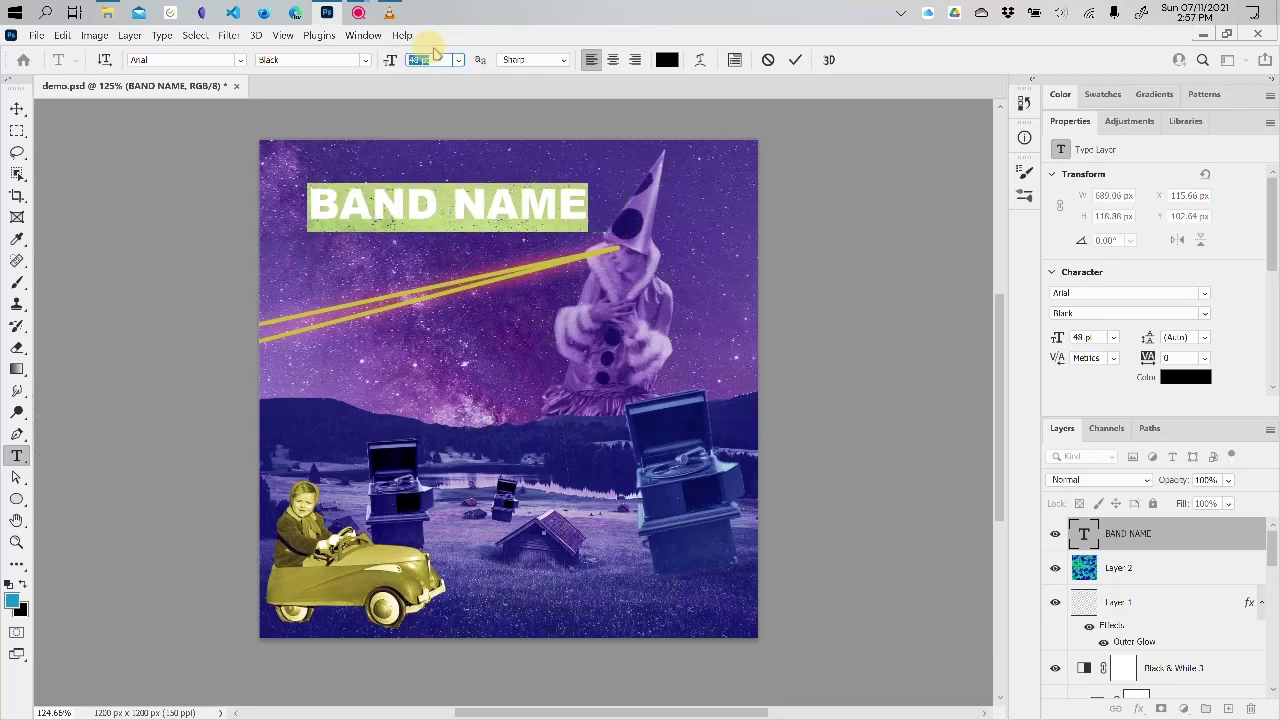
pyautogui.press('Up')
pyautogui.press('Up')
pyautogui.press('Up')
pyautogui.press('Down')
pyautogui.press('Down')
pyautogui.press('Down')
pyautogui.press('Down')
pyautogui.press('Down')
pyautogui.press('Down')
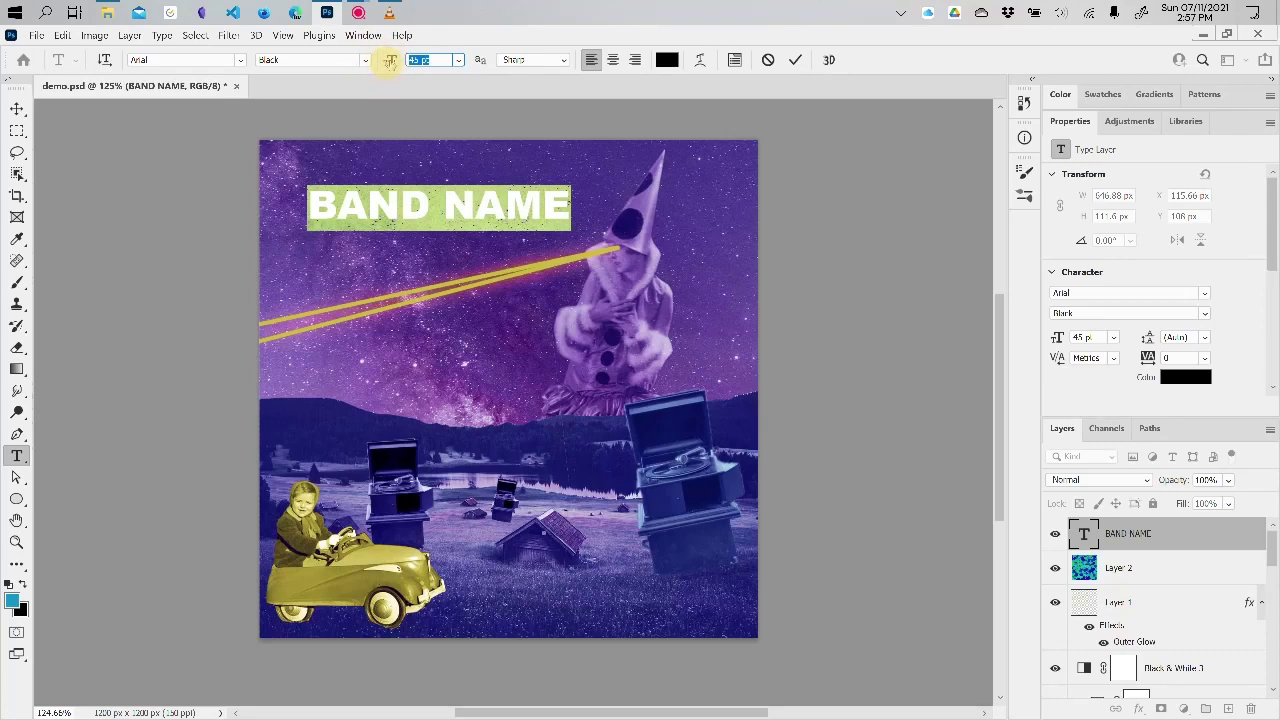
pyautogui.moveTo(390, 60)
pyautogui.mouseDown()
pyautogui.moveTo(366, 68)
pyautogui.moveTo(390, 62)
pyautogui.mouseUp()
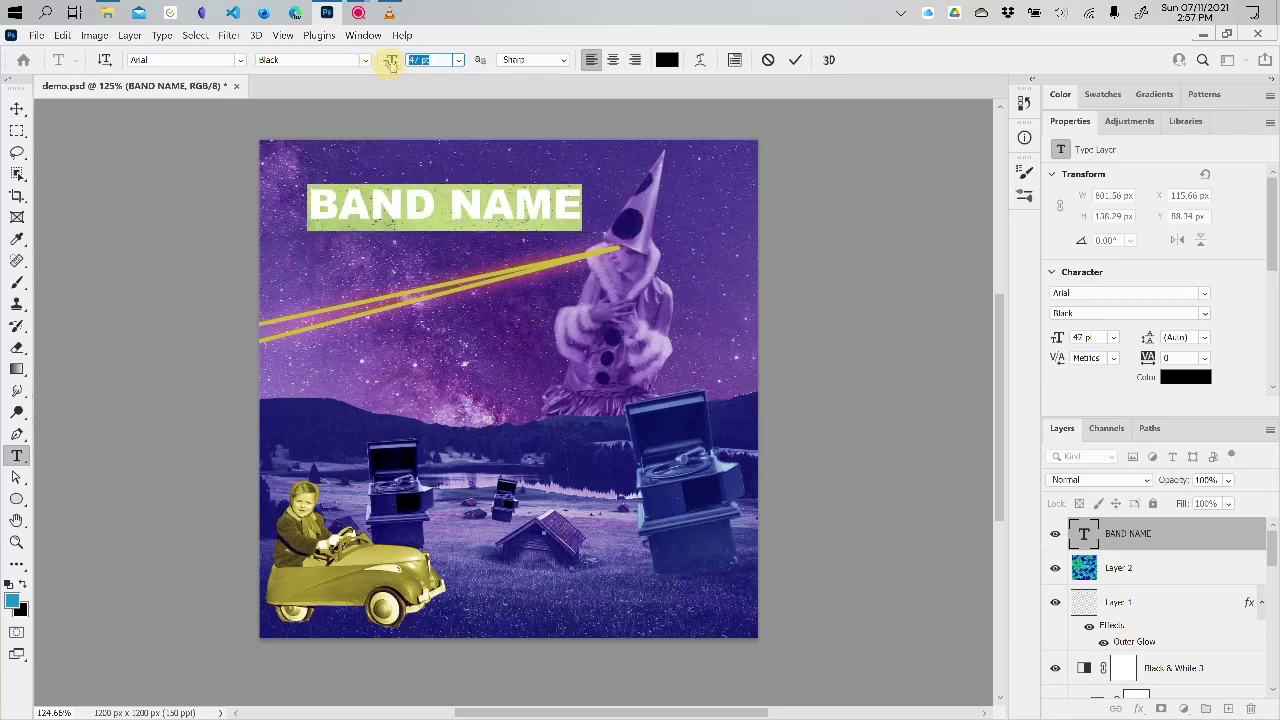
# - Set the BAND NAME colour to the mustard yellow sampled from the laser beam
pyautogui.click(666, 59)
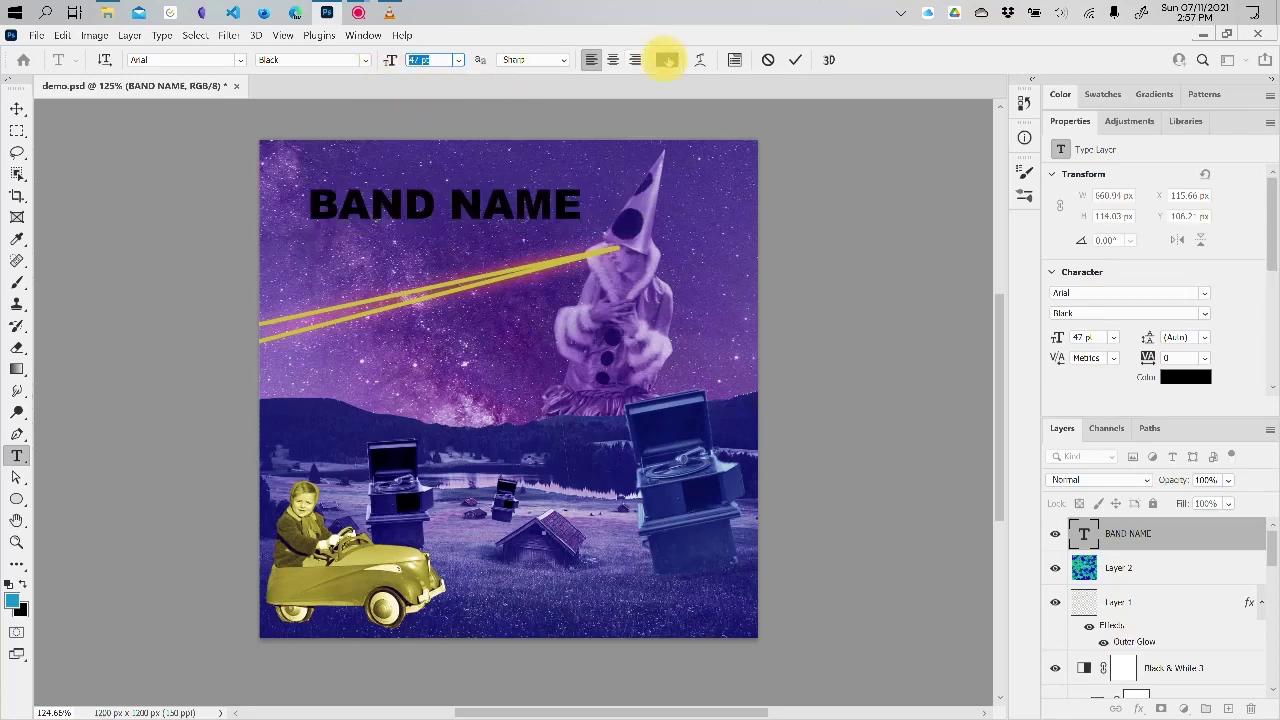
pyautogui.click(527, 264)
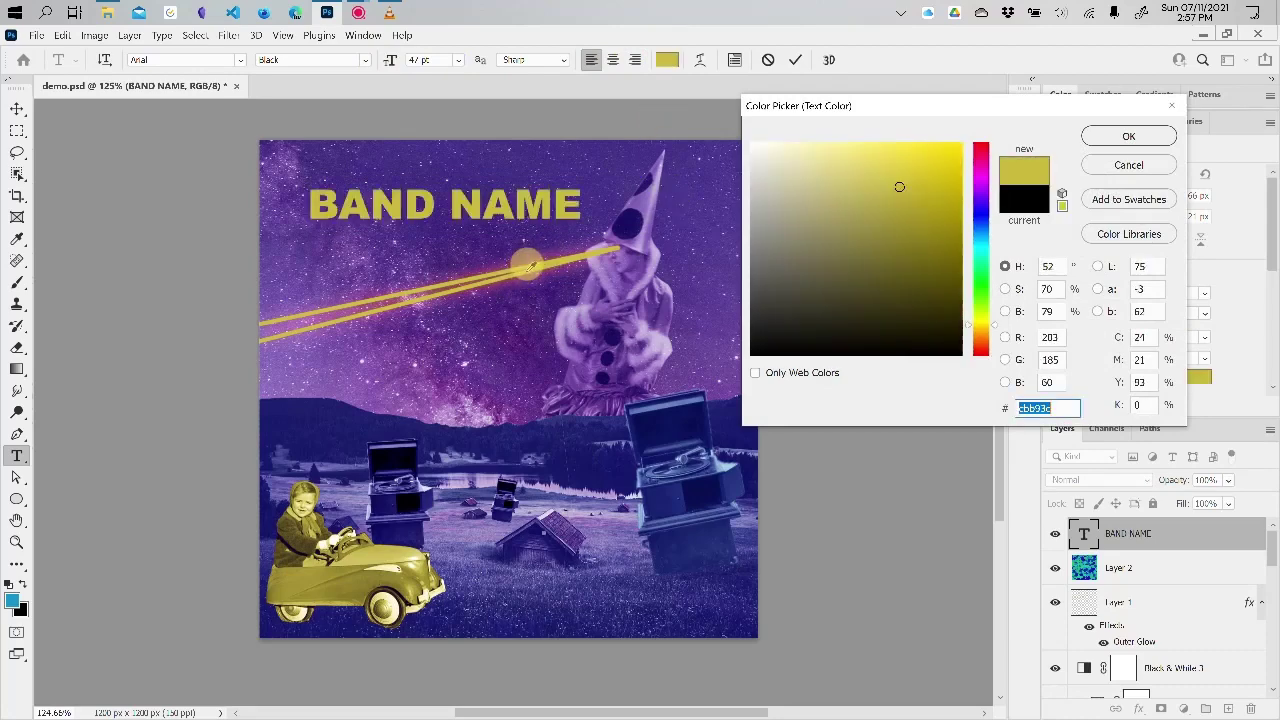
pyautogui.click(533, 272)
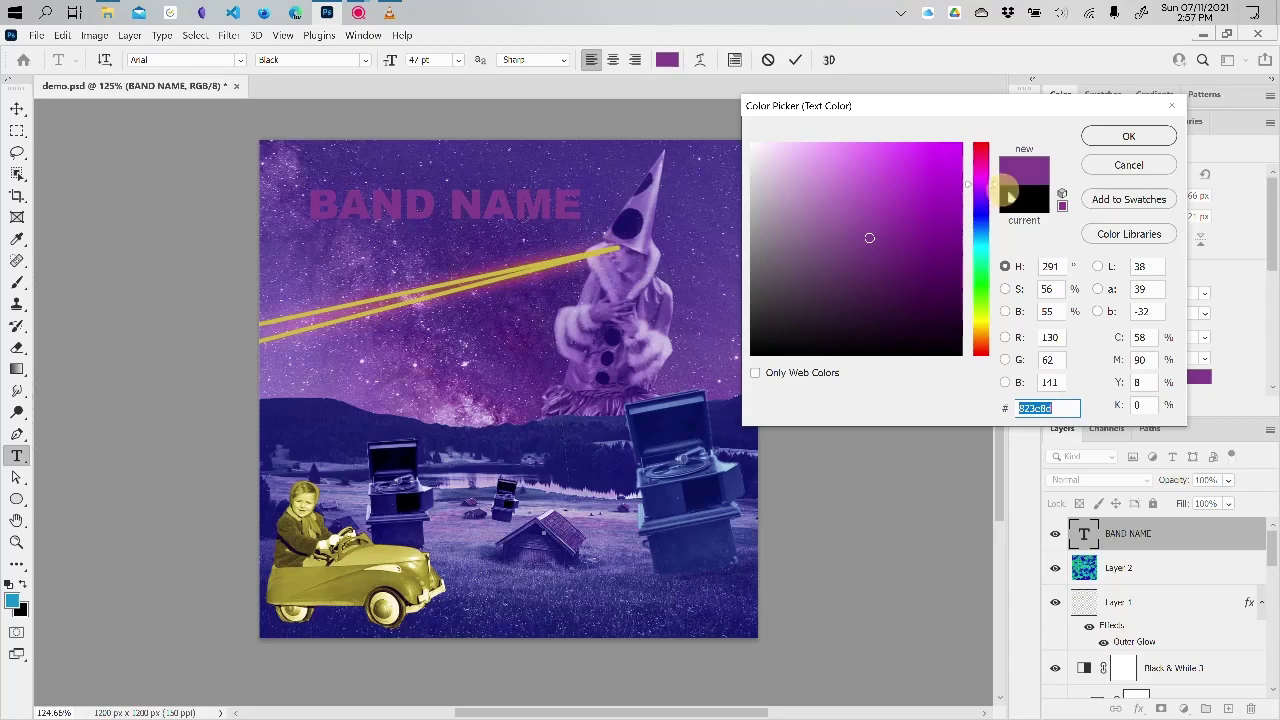
pyautogui.click(873, 160)
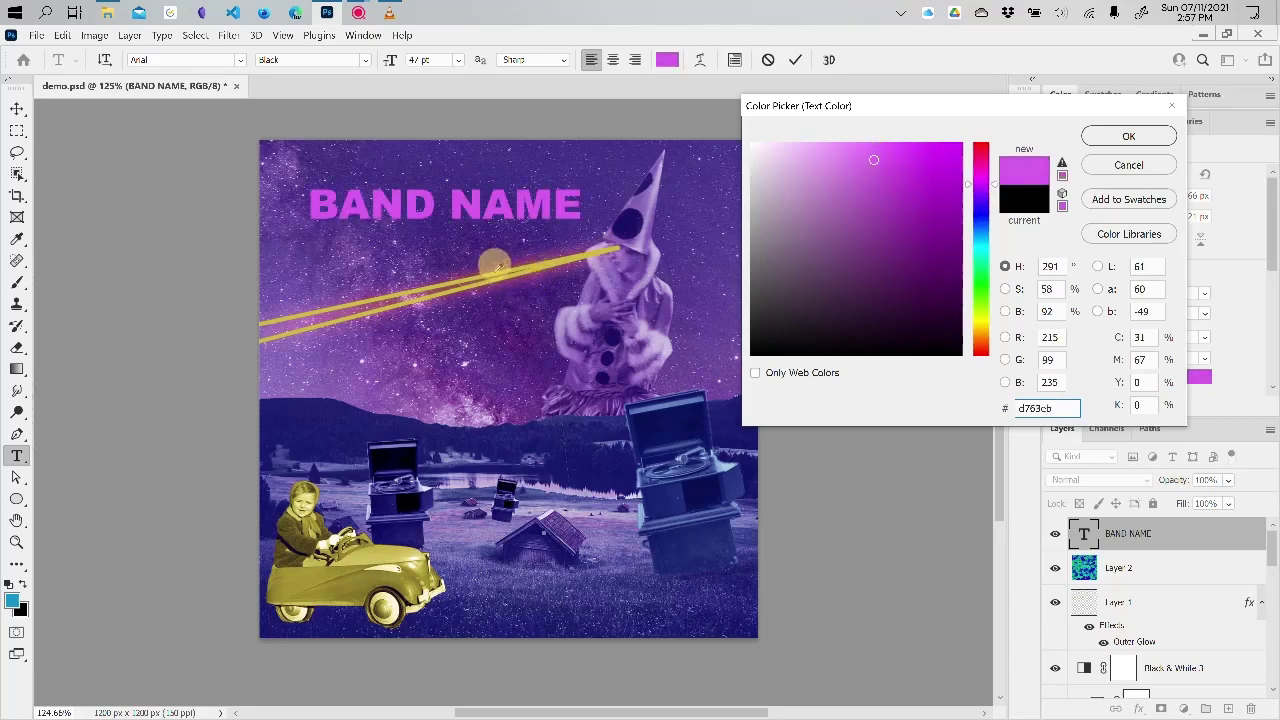
pyautogui.click(497, 265)
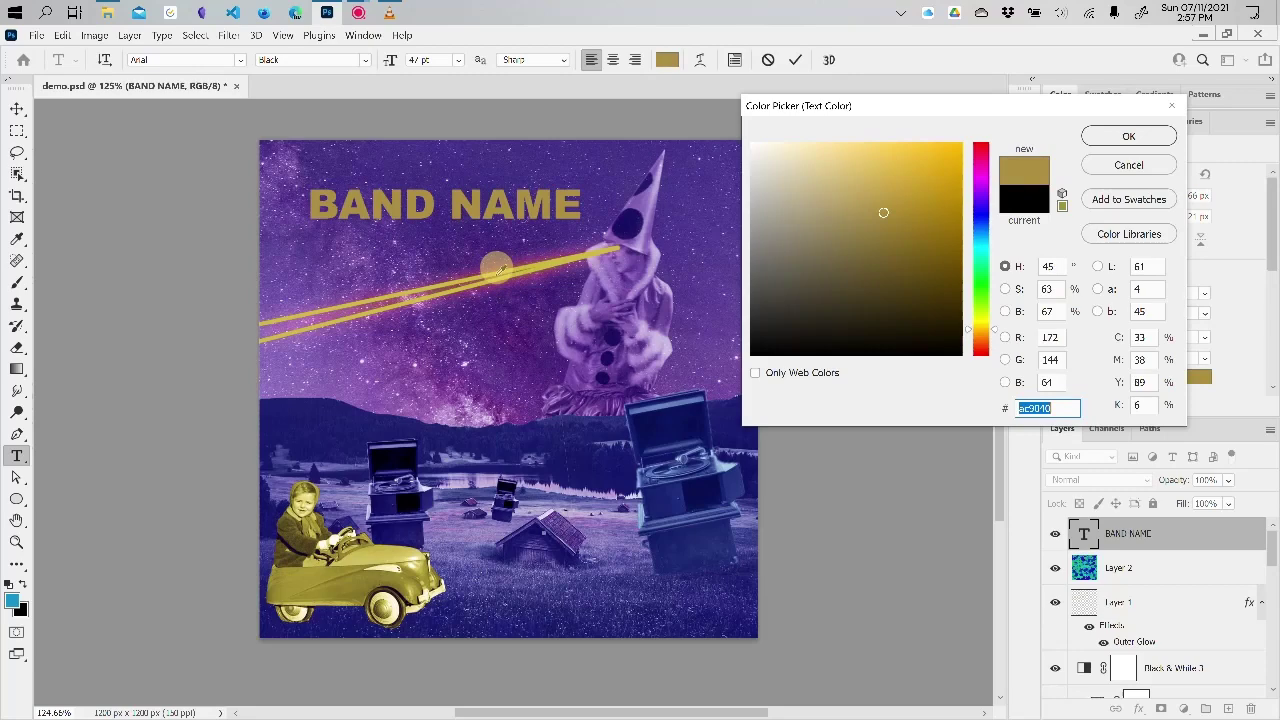
pyautogui.moveTo(497, 265); pyautogui.dragTo(500, 258)
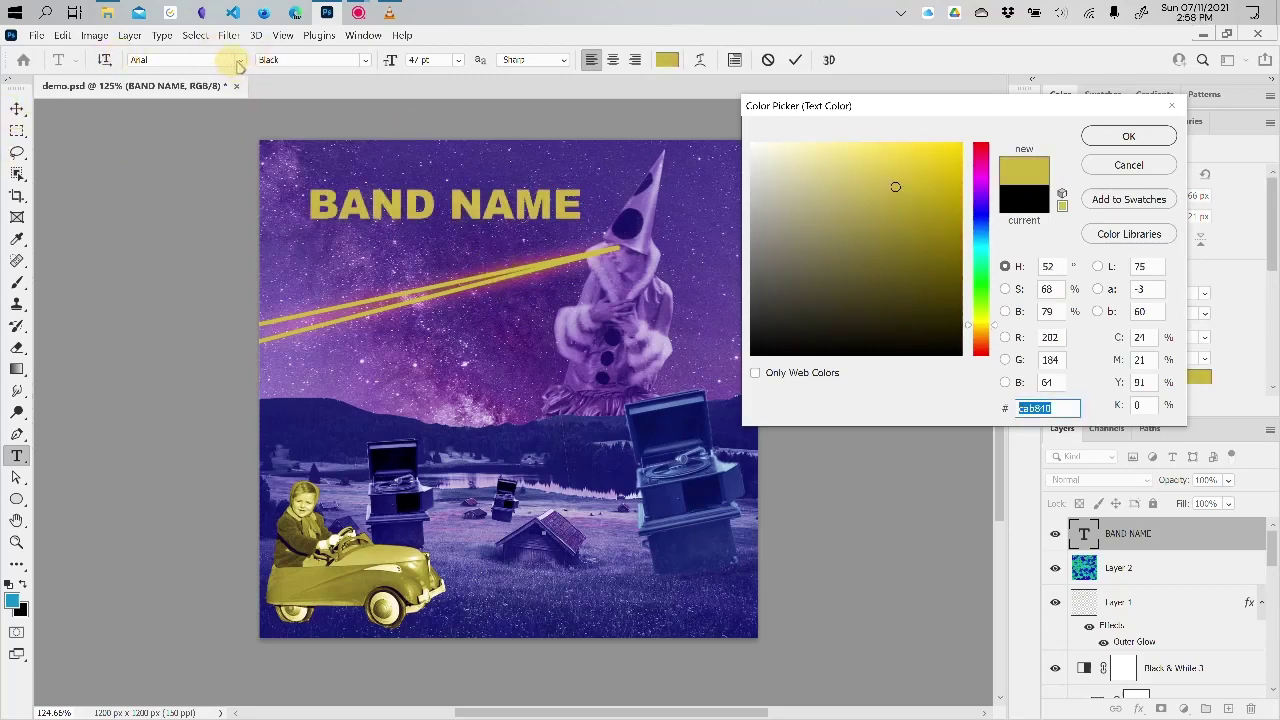
pyautogui.click(1126, 138)
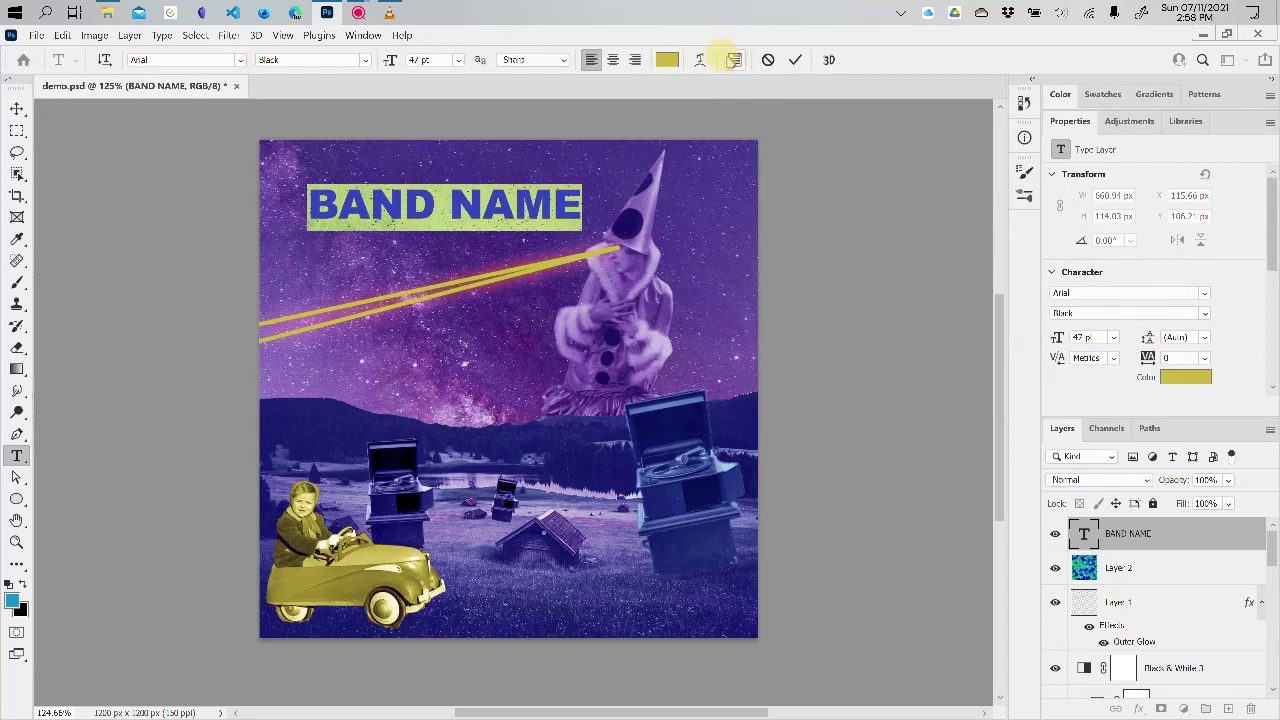
pyautogui.click(734, 61)
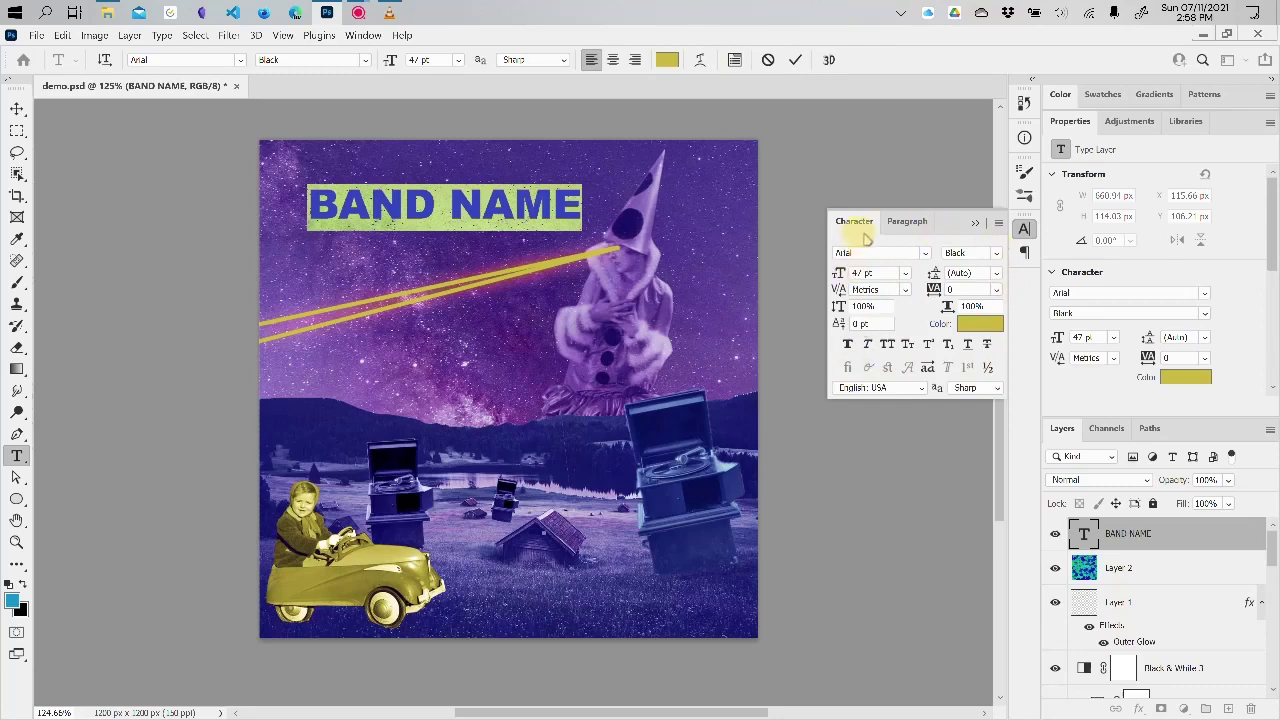
# - Try an Arc warp with a slightly reduced bend on BAND NAME
pyautogui.click(977, 223)
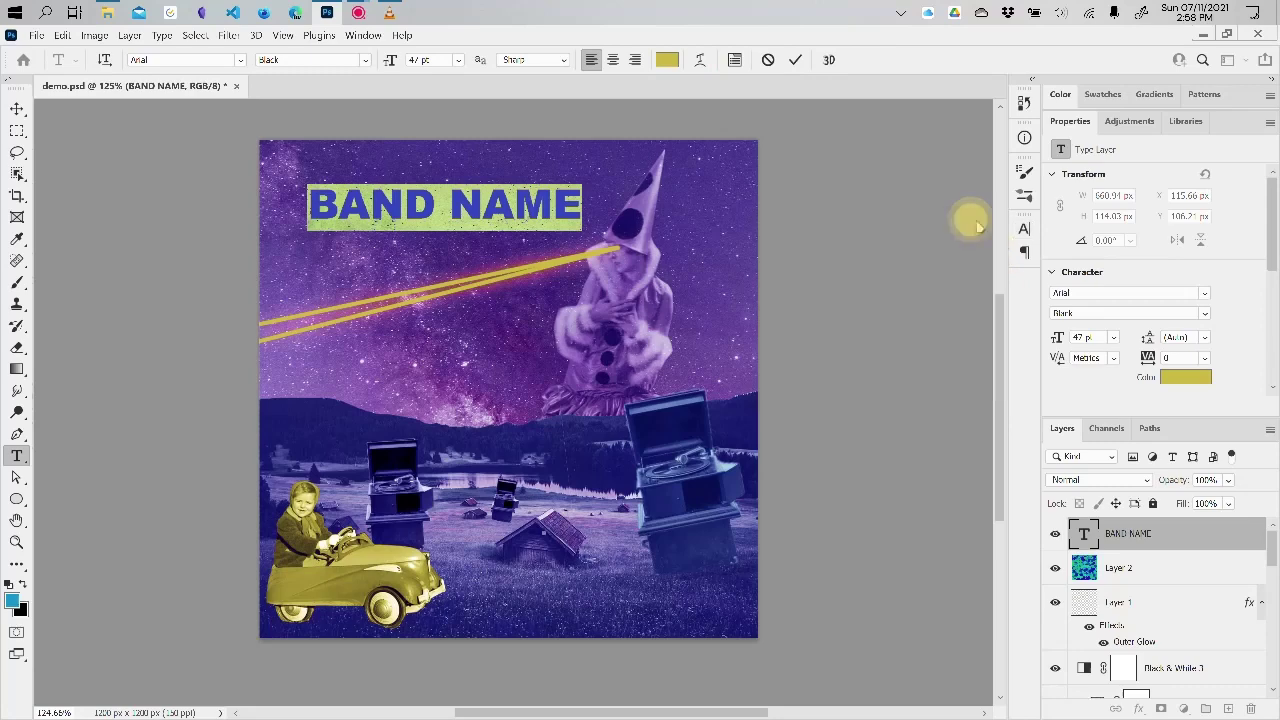
pyautogui.click(699, 60)
pyautogui.moveTo(636, 177); pyautogui.dragTo(823, 172)
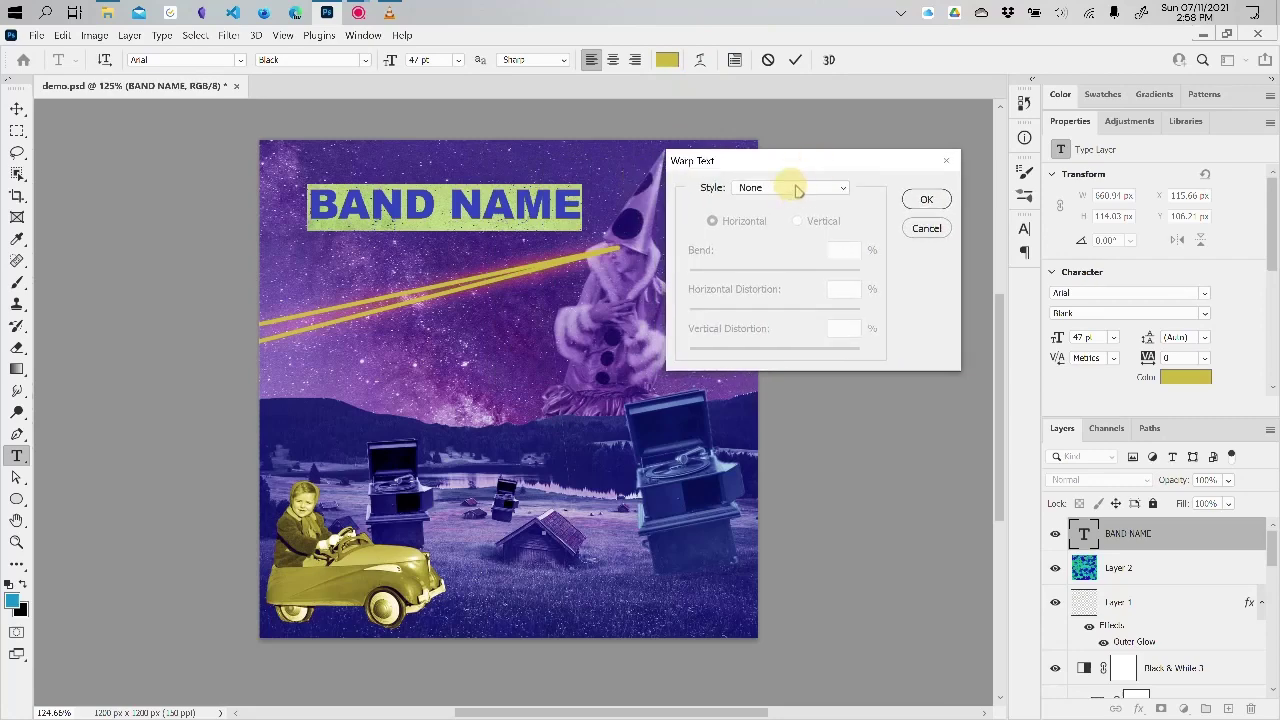
pyautogui.click(798, 187)
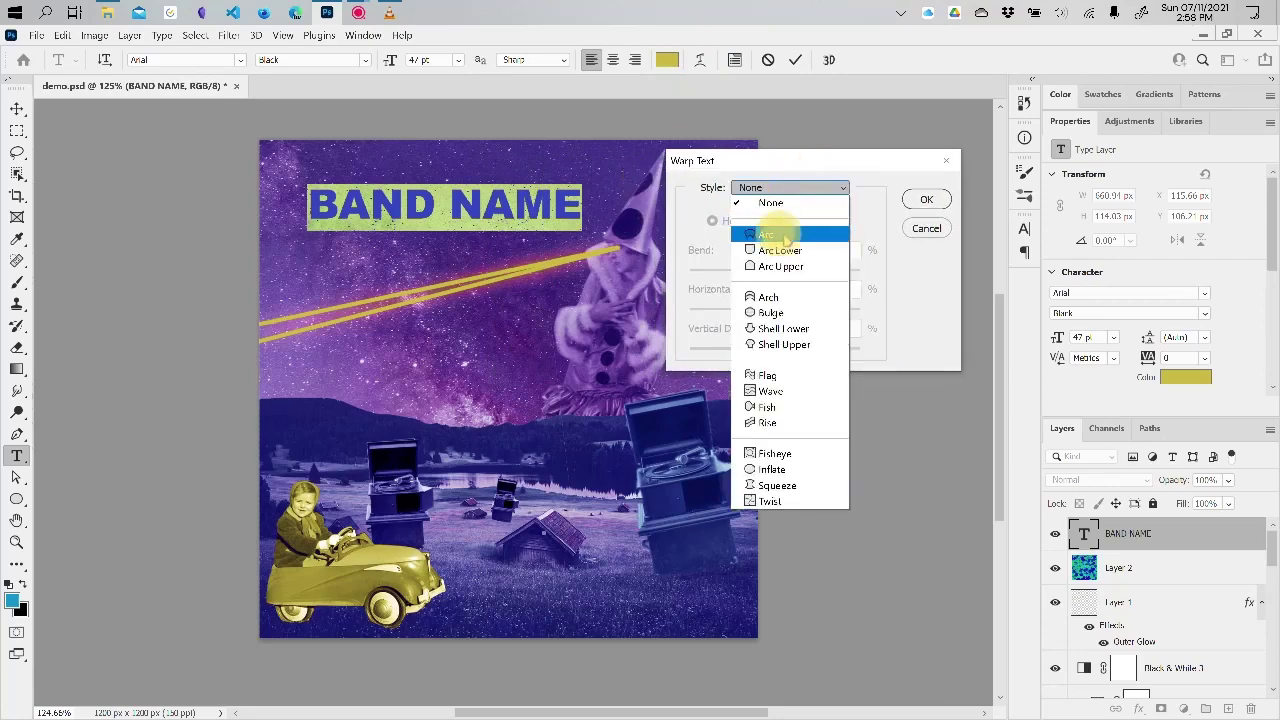
pyautogui.click(783, 234)
pyautogui.moveTo(817, 272); pyautogui.dragTo(787, 272)
# - Switch the BAND NAME warp style to Bulge with a -9% bend and apply it
pyautogui.click(776, 191)
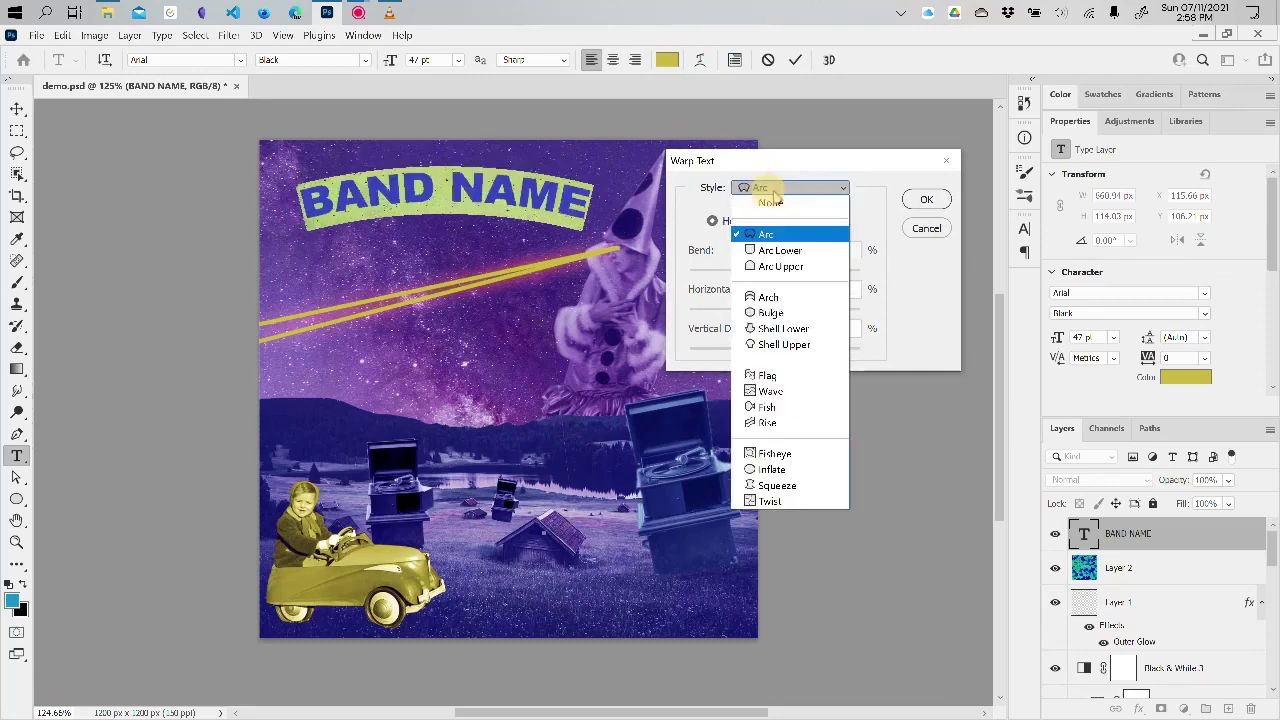
pyautogui.click(801, 236)
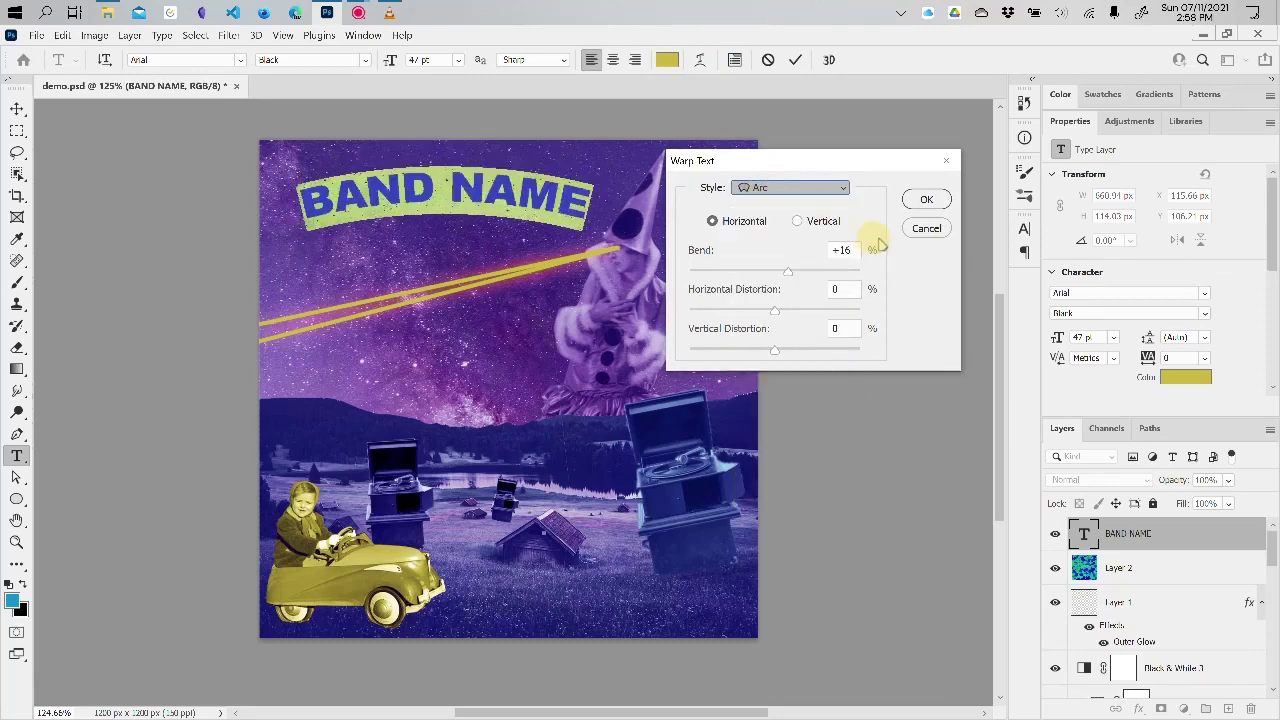
pyautogui.moveTo(787, 272)
pyautogui.mouseDown()
pyautogui.moveTo(760, 276)
pyautogui.moveTo(815, 272)
pyautogui.moveTo(771, 272)
pyautogui.moveTo(794, 272)
pyautogui.mouseUp()
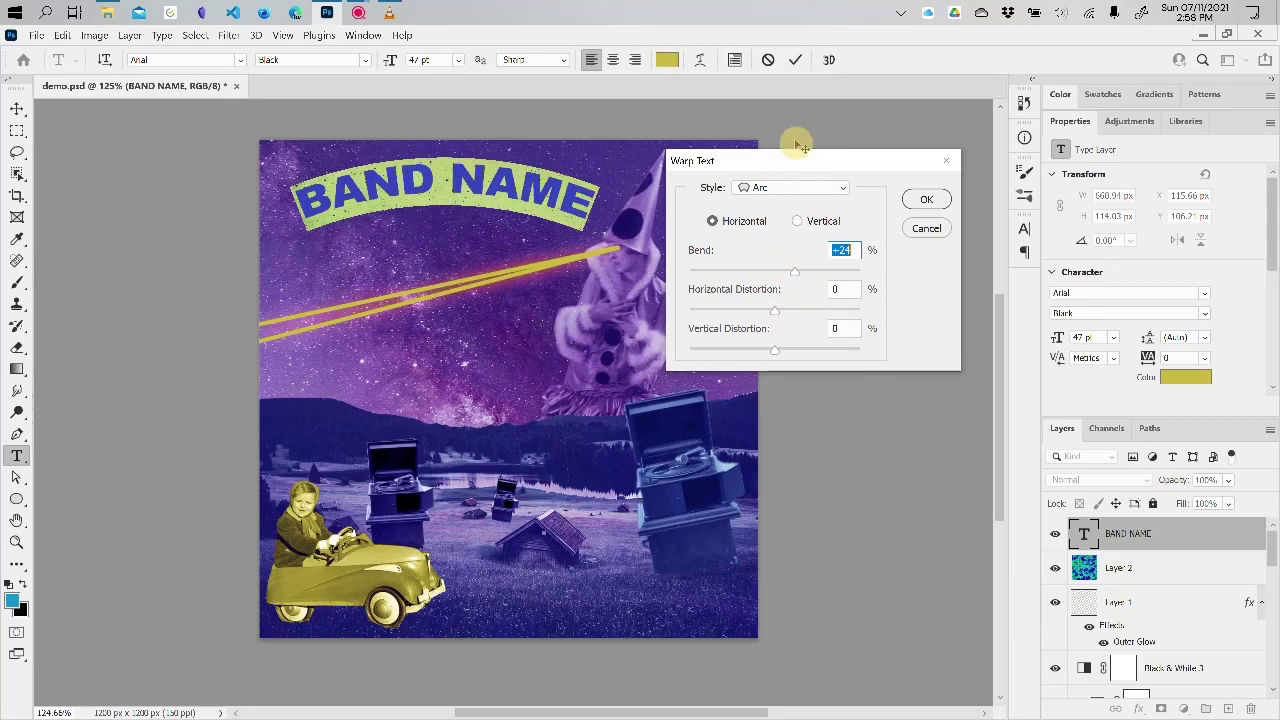
pyautogui.click(820, 187)
pyautogui.click(780, 316)
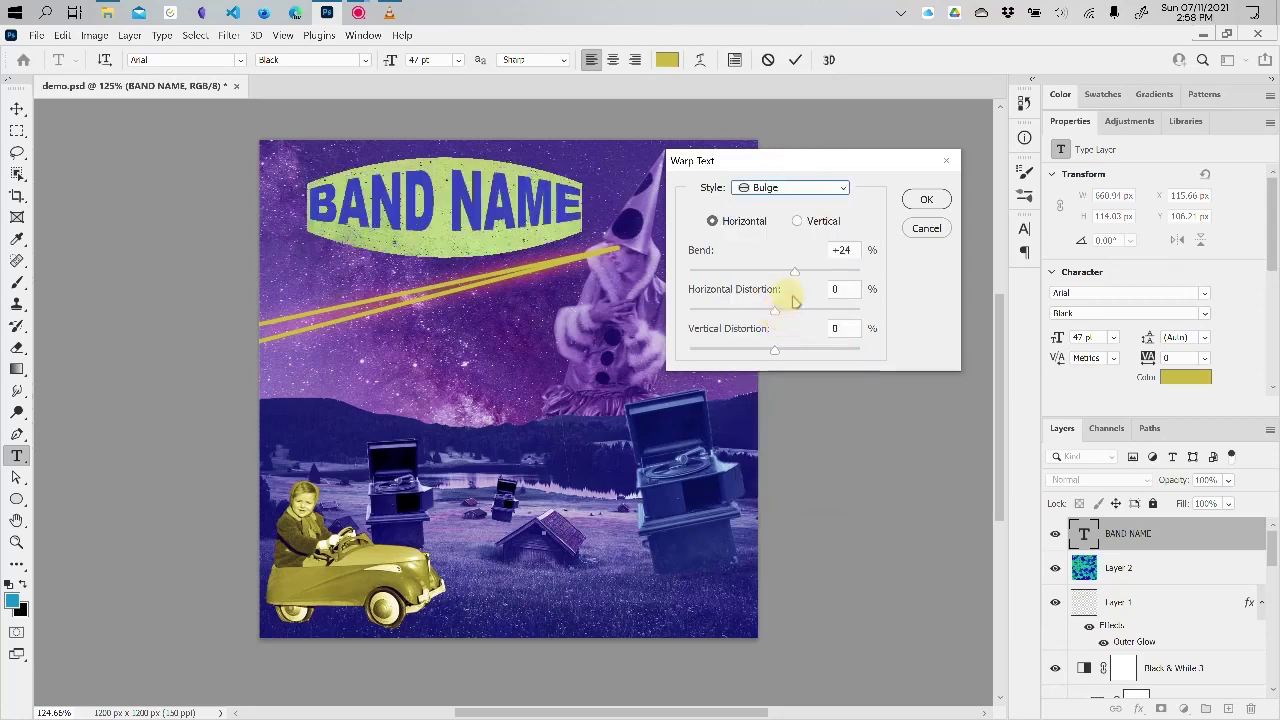
pyautogui.moveTo(794, 272); pyautogui.dragTo(767, 276)
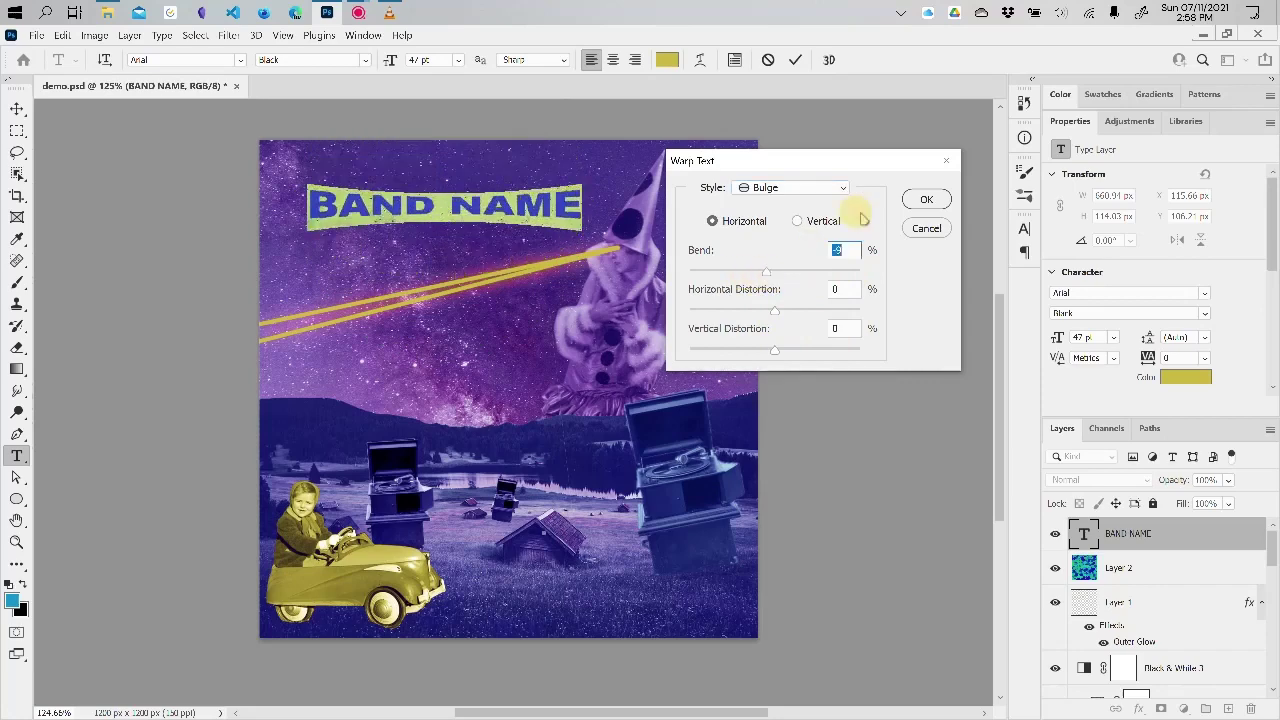
pyautogui.click(925, 199)
# - Commit the text and reposition the BAND NAME layer near the top of the cover
pyautogui.click(16, 108)
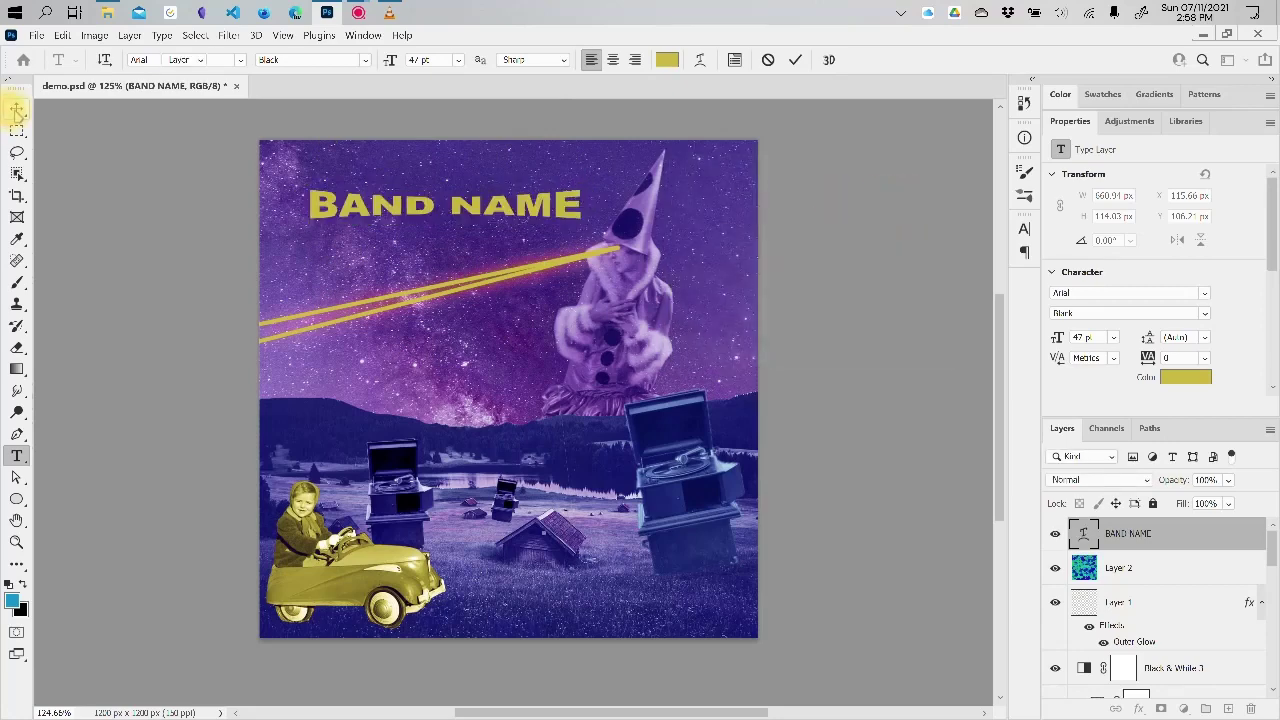
pyautogui.moveTo(551, 220); pyautogui.dragTo(536, 218)
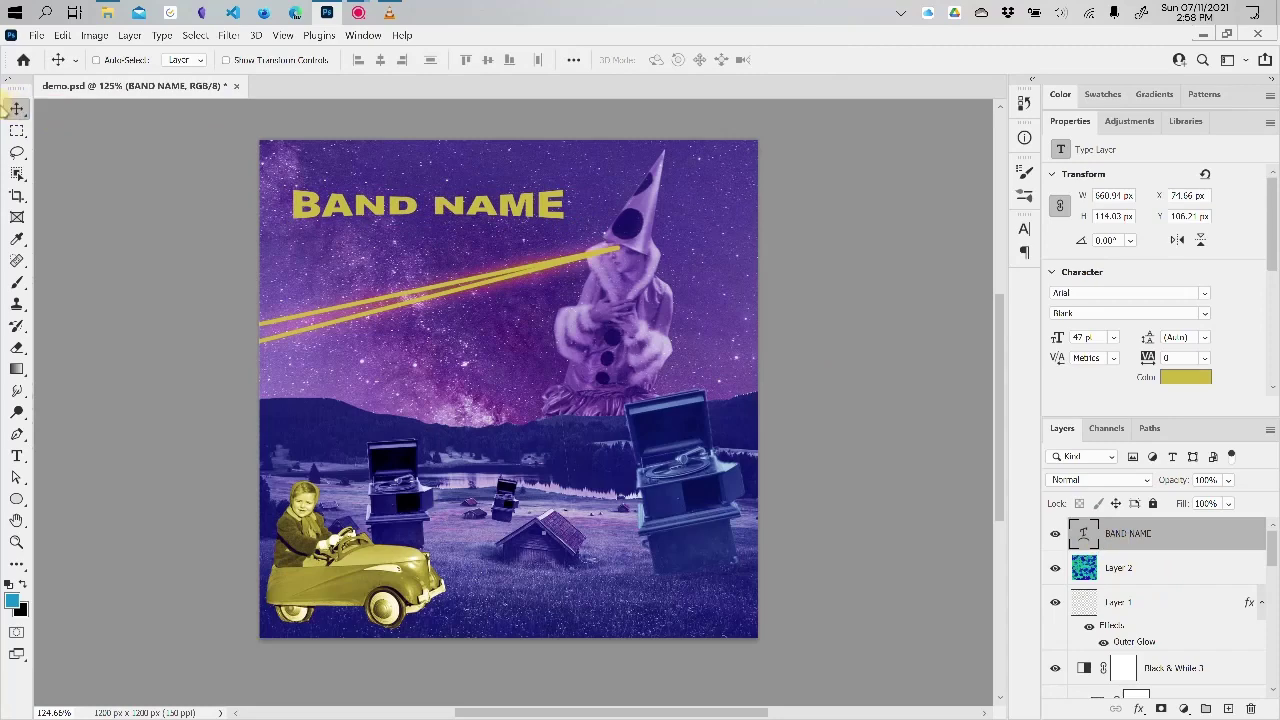
pyautogui.moveTo(500, 207)
pyautogui.mouseDown()
pyautogui.moveTo(497, 232)
pyautogui.moveTo(501, 203)
pyautogui.mouseUp()
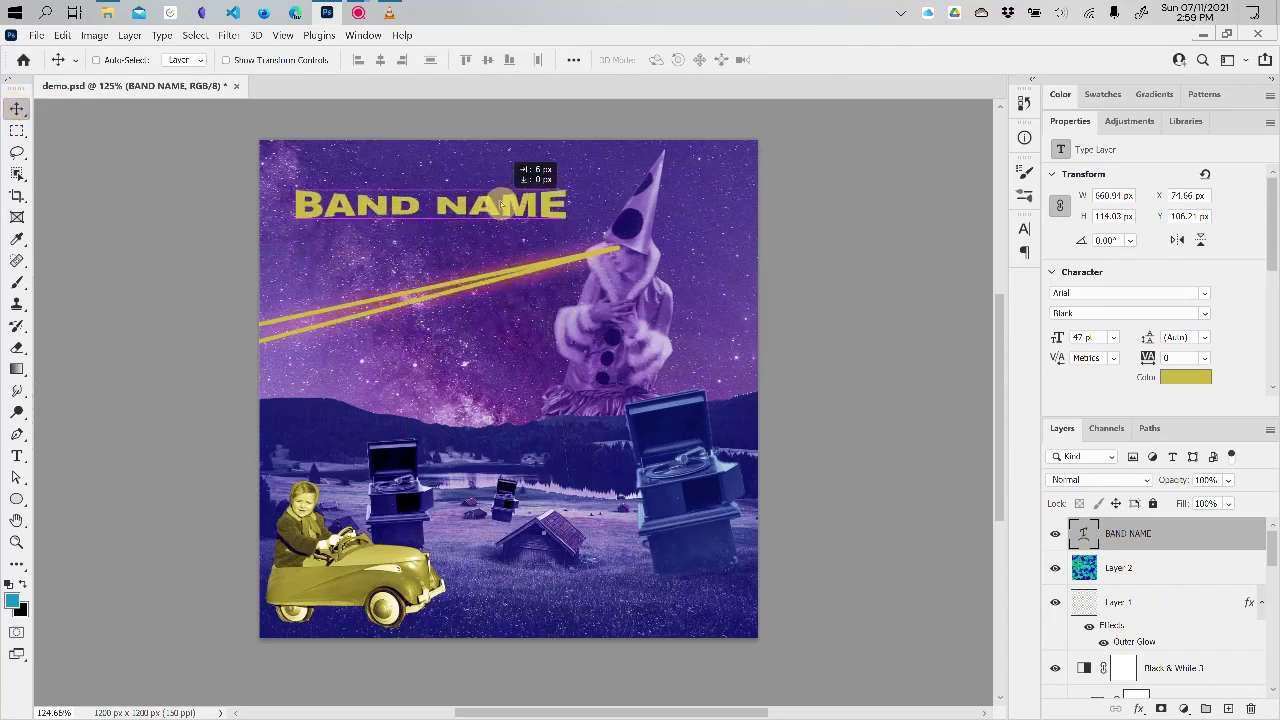
pyautogui.moveTo(501, 203); pyautogui.dragTo(502, 213)
# - Scale BAND NAME up and rotate it about -13.5° onto the yellow laser beams
pyautogui.hotkey('ctrl', 't')
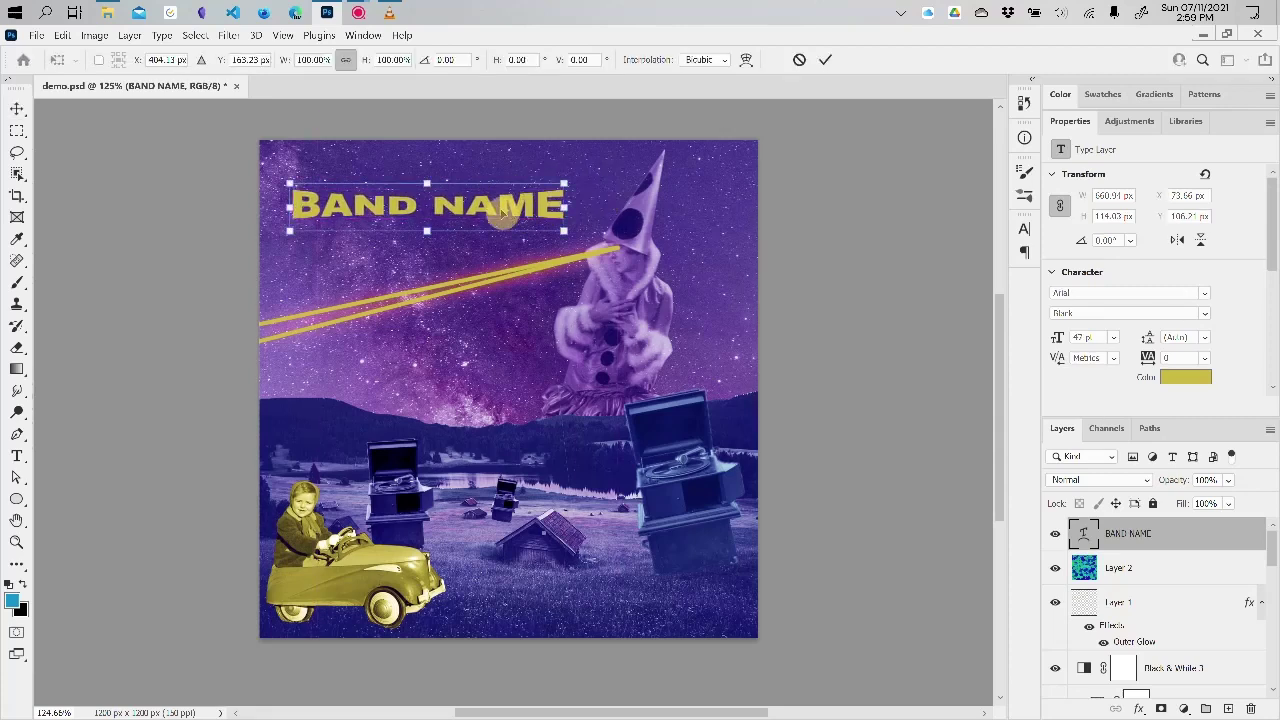
pyautogui.moveTo(563, 229); pyautogui.dragTo(551, 335)
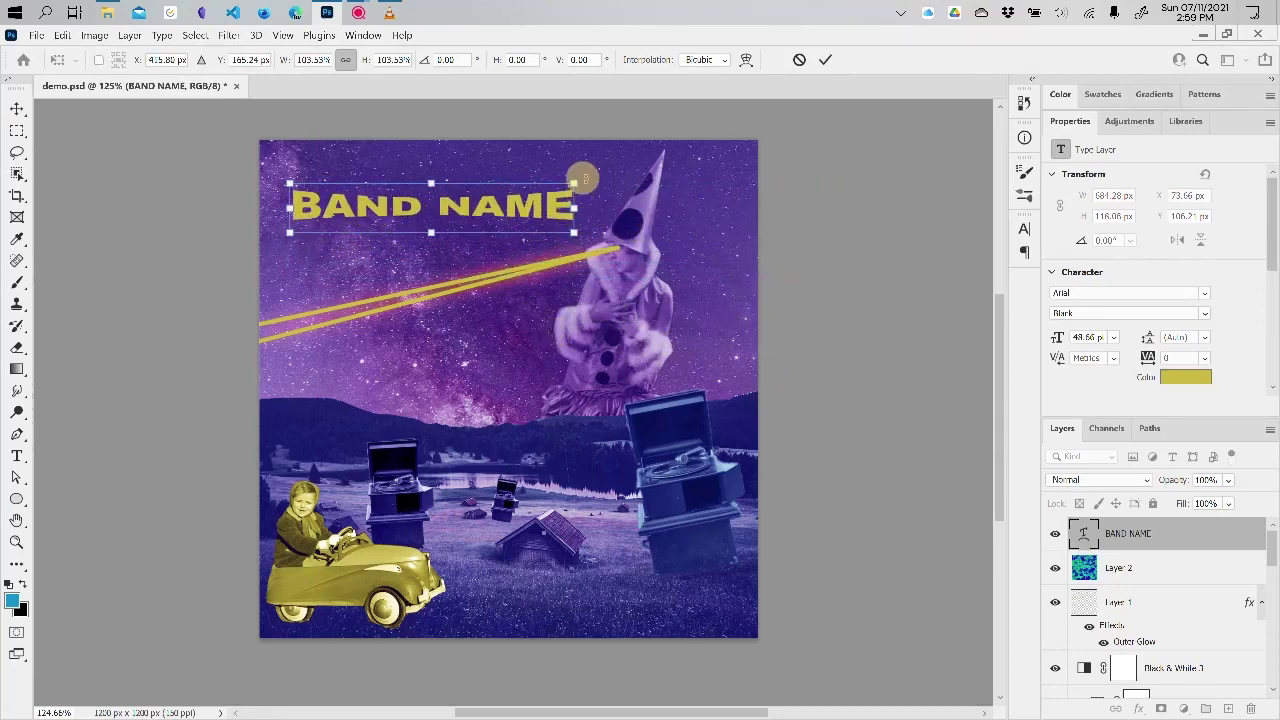
pyautogui.moveTo(582, 178); pyautogui.dragTo(586, 127)
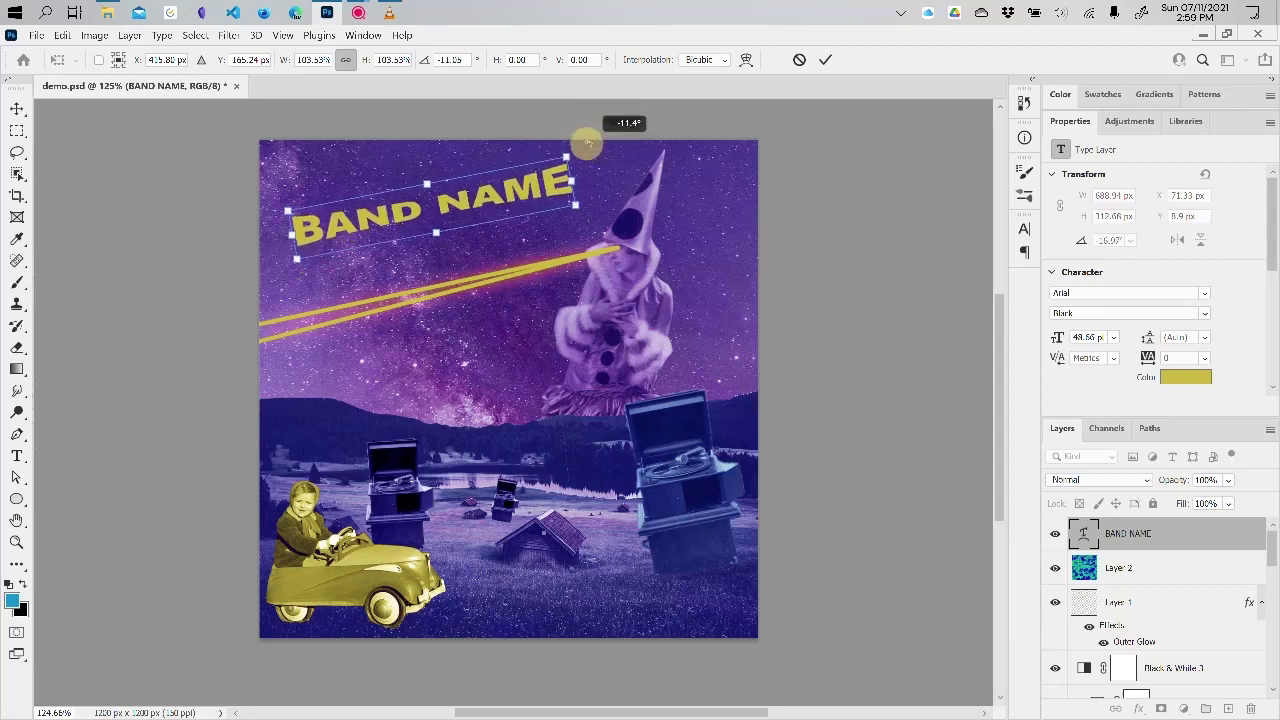
pyautogui.moveTo(510, 200); pyautogui.dragTo(513, 246)
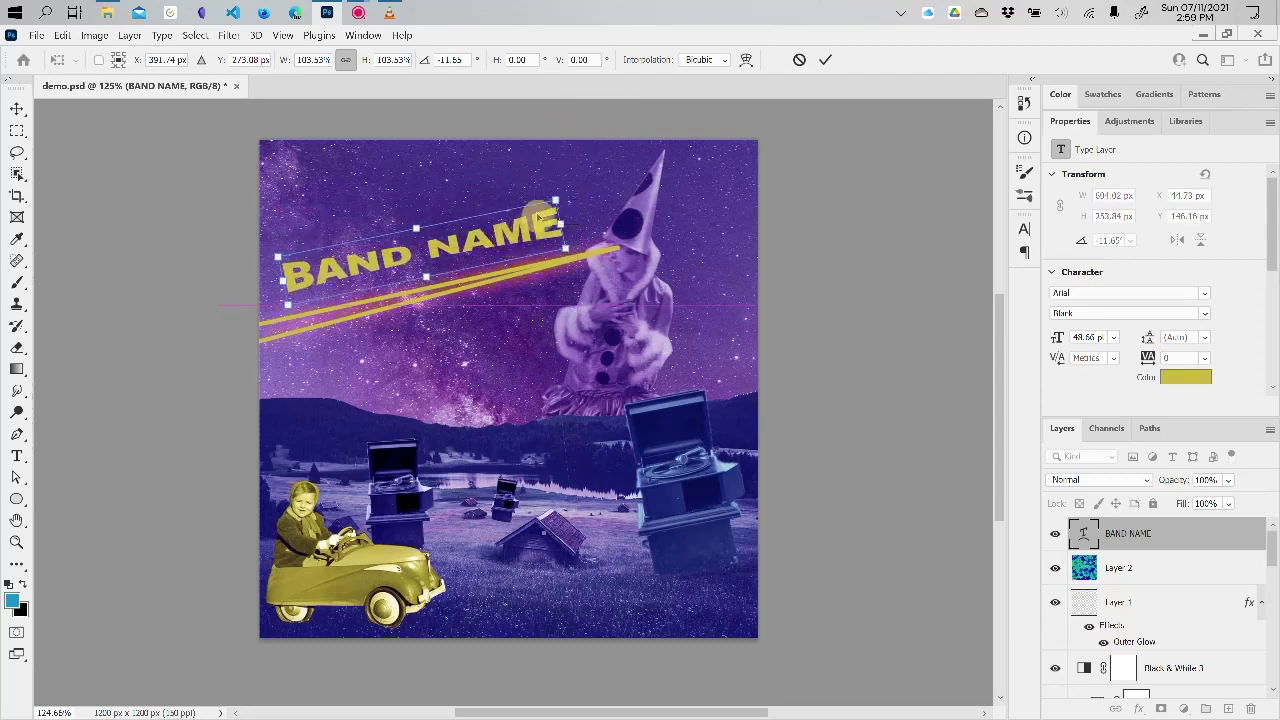
pyautogui.moveTo(566, 193)
pyautogui.mouseDown()
pyautogui.moveTo(557, 186)
pyautogui.moveTo(562, 197)
pyautogui.moveTo(571, 185)
pyautogui.mouseUp()
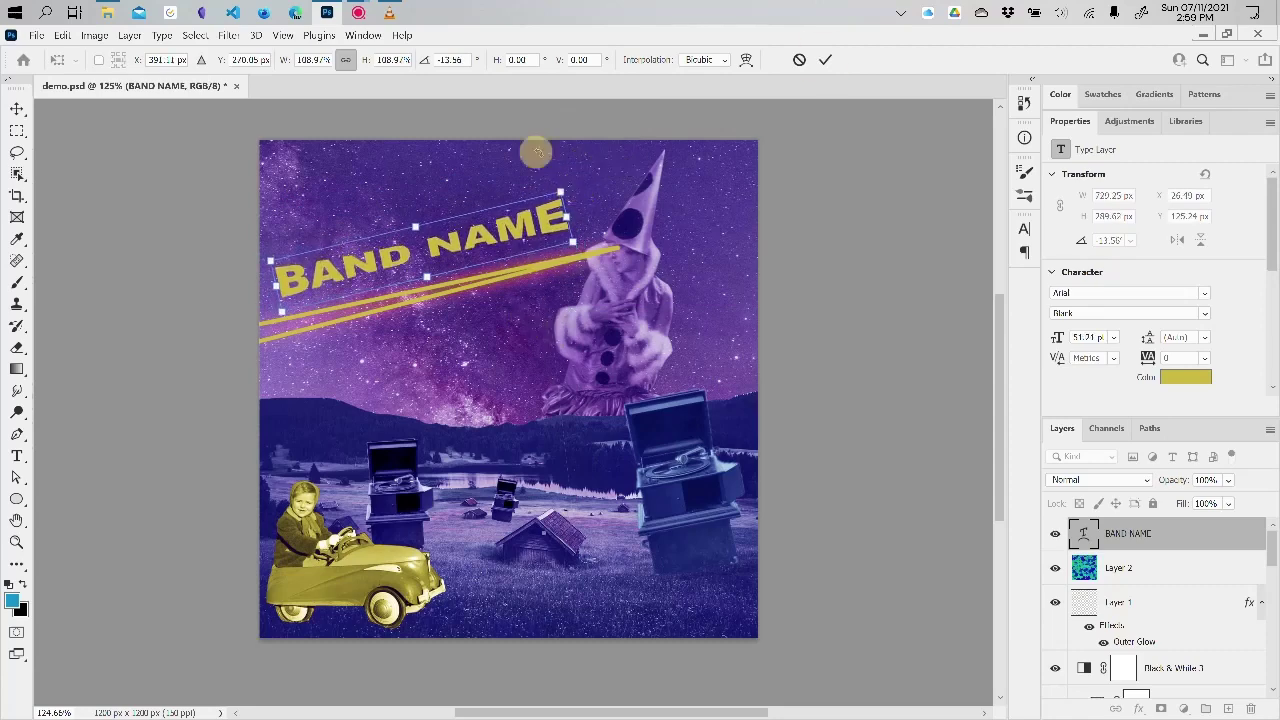
pyautogui.click(826, 60)
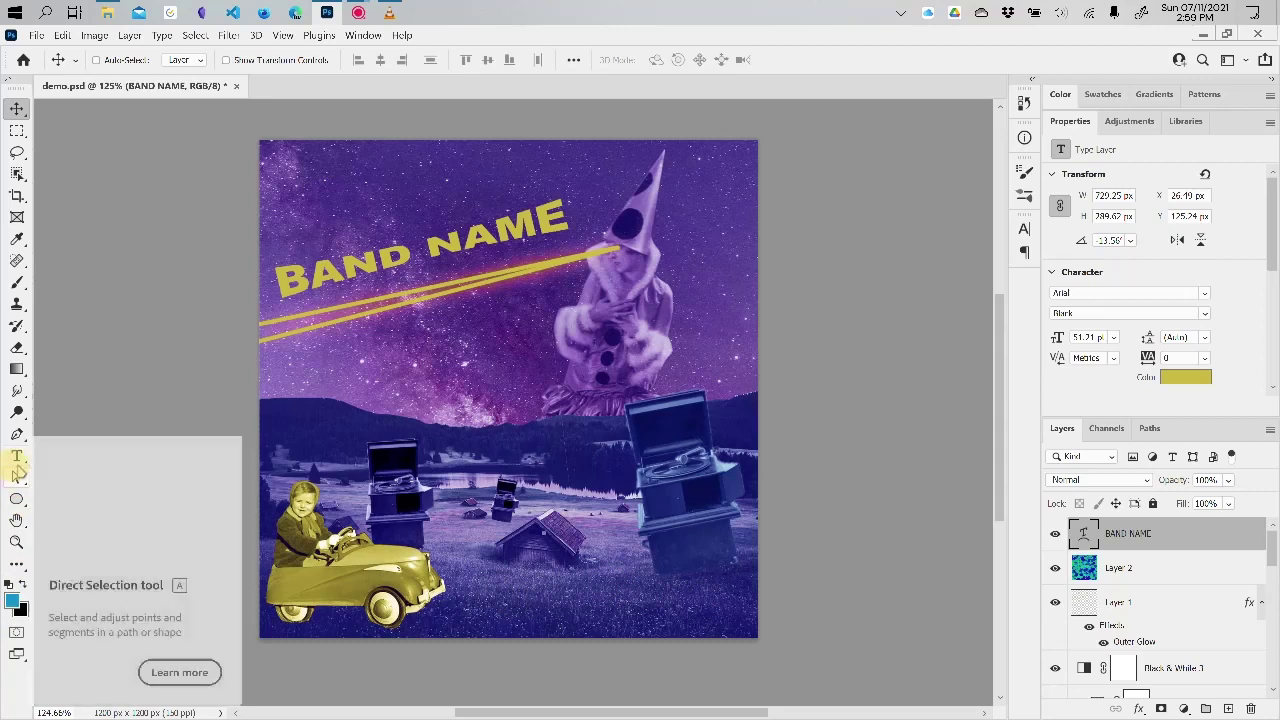
# - Add a yellow 47 pt 'album name' text layer near the cover's bottom
pyautogui.click(16, 456)
pyautogui.click(55, 455)
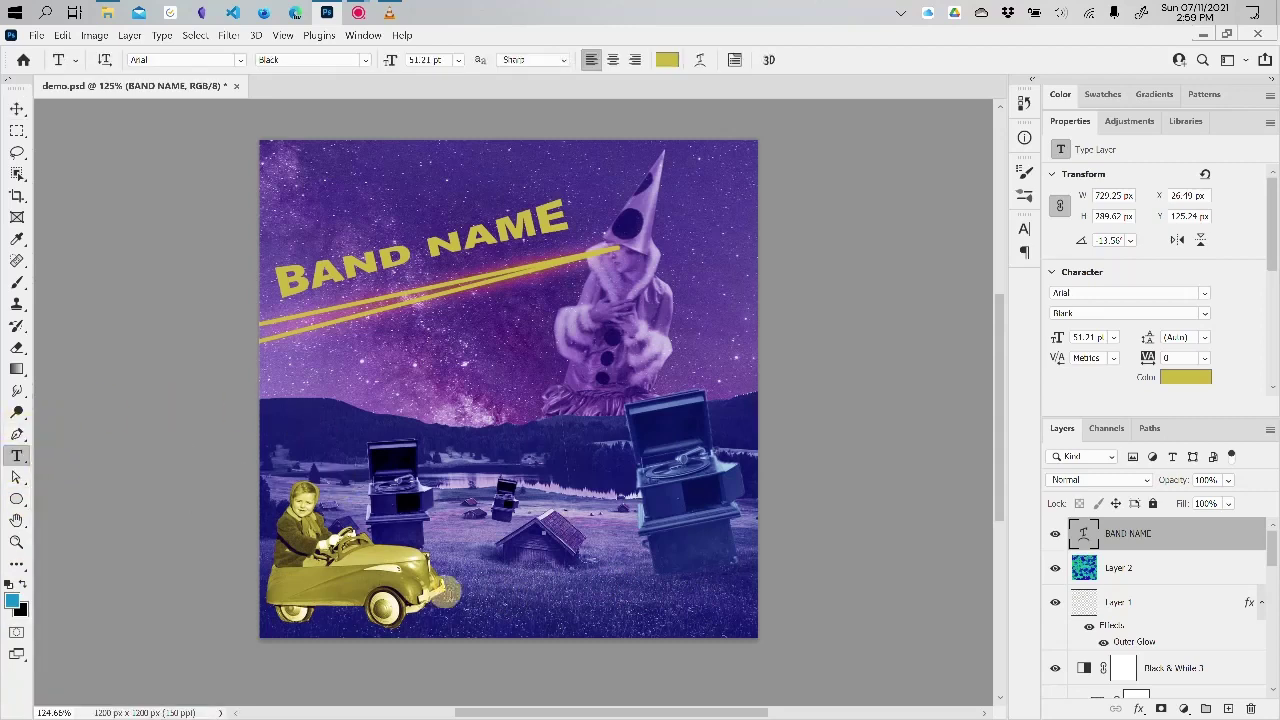
pyautogui.click(496, 591)
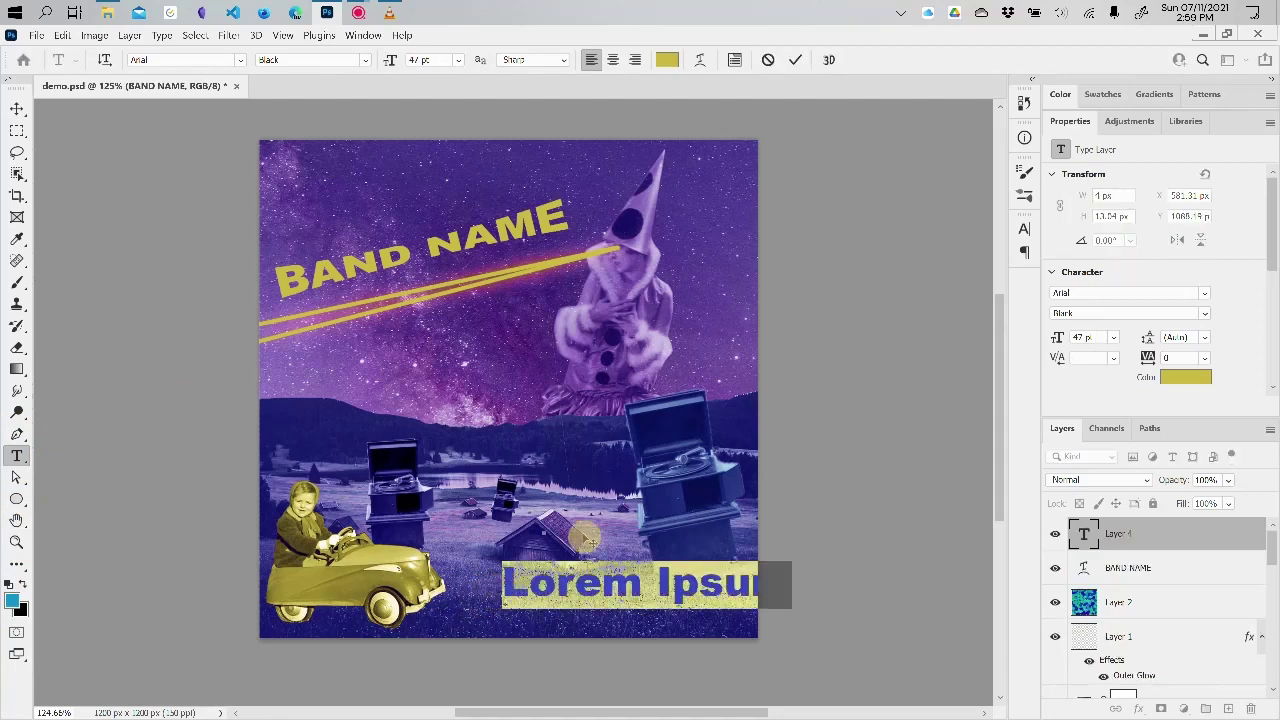
pyautogui.write('album name')
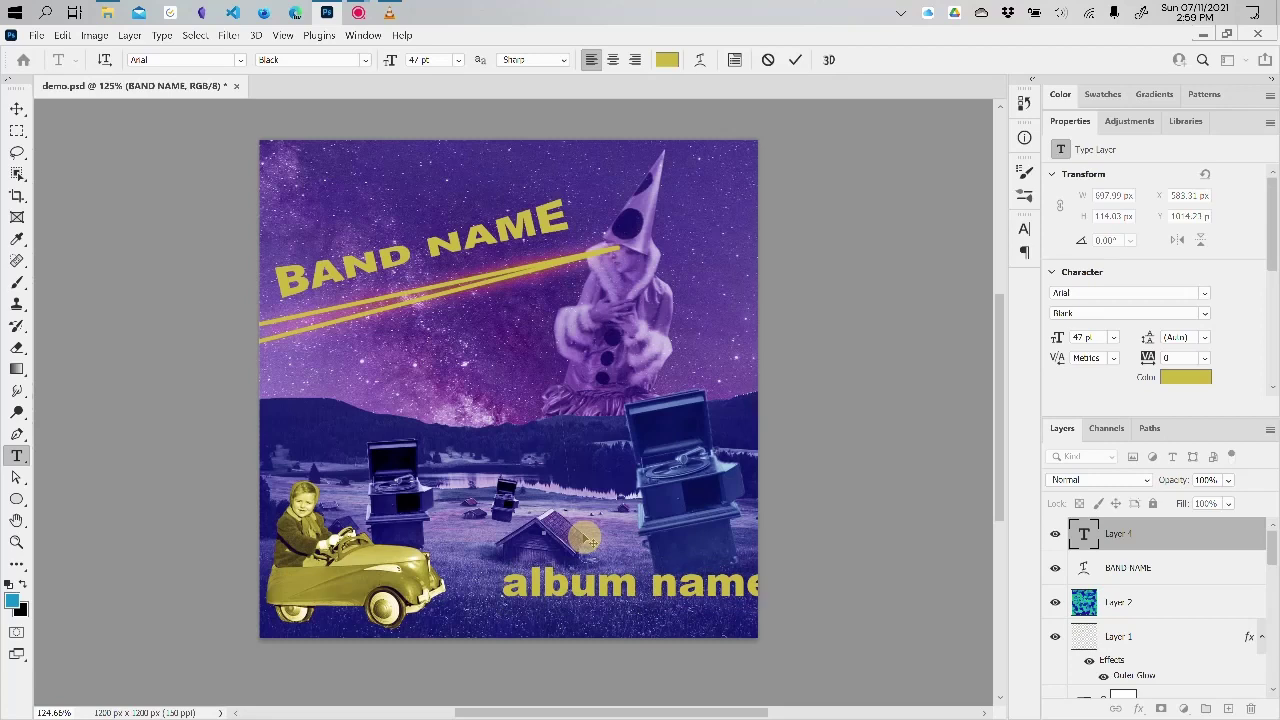
pyautogui.click(17, 108)
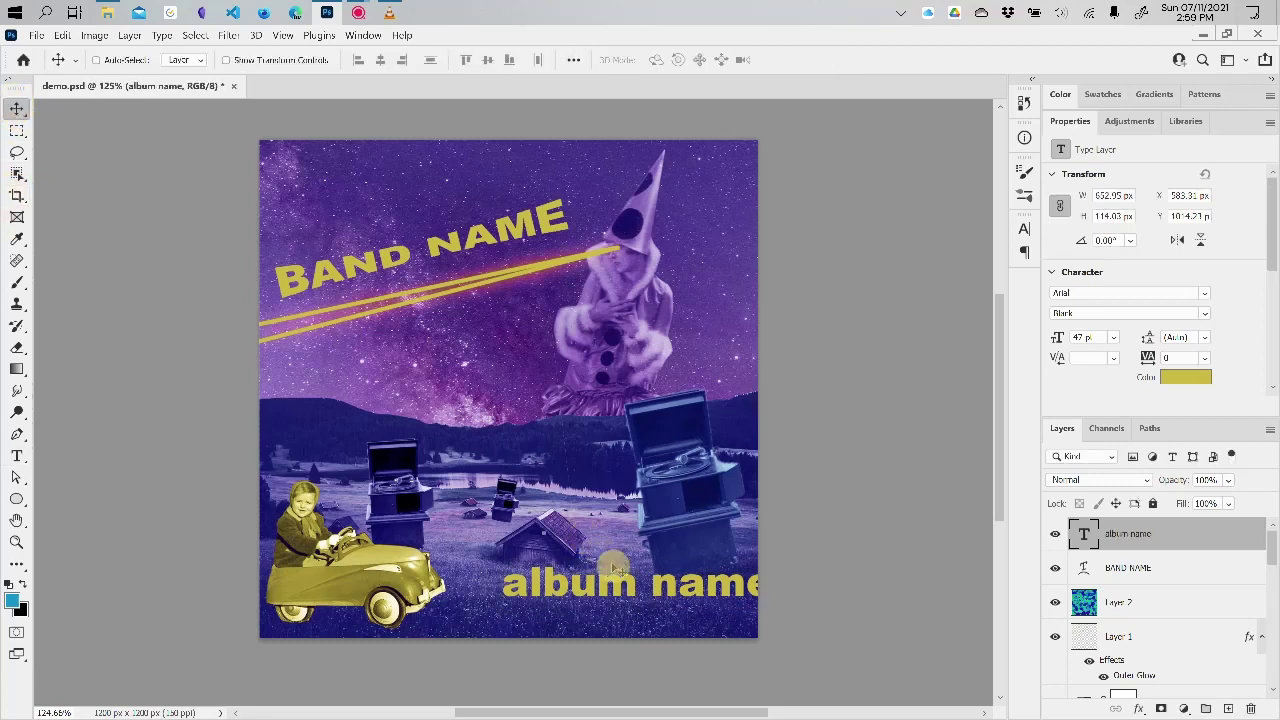
# - Move 'album name' to the bottom right of the cover beside the toy car
pyautogui.moveTo(614, 566); pyautogui.dragTo(643, 612)
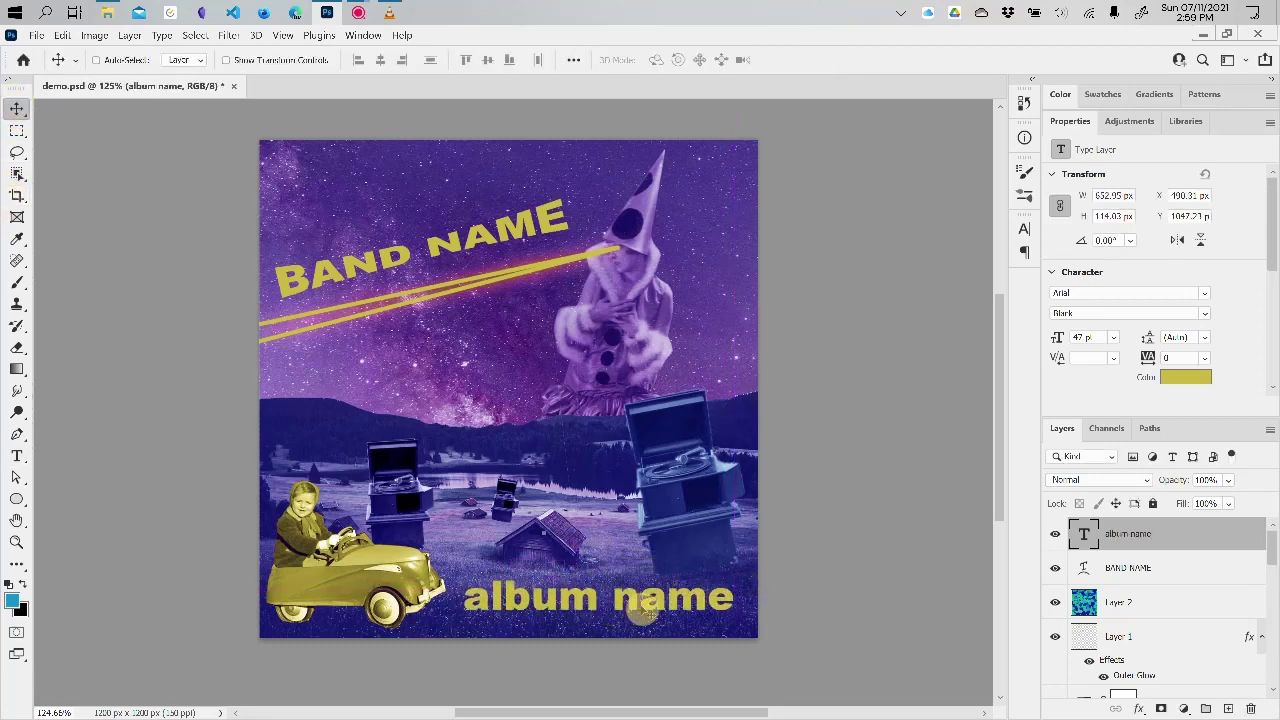
pyautogui.click(17, 455)
pyautogui.click(241, 60)
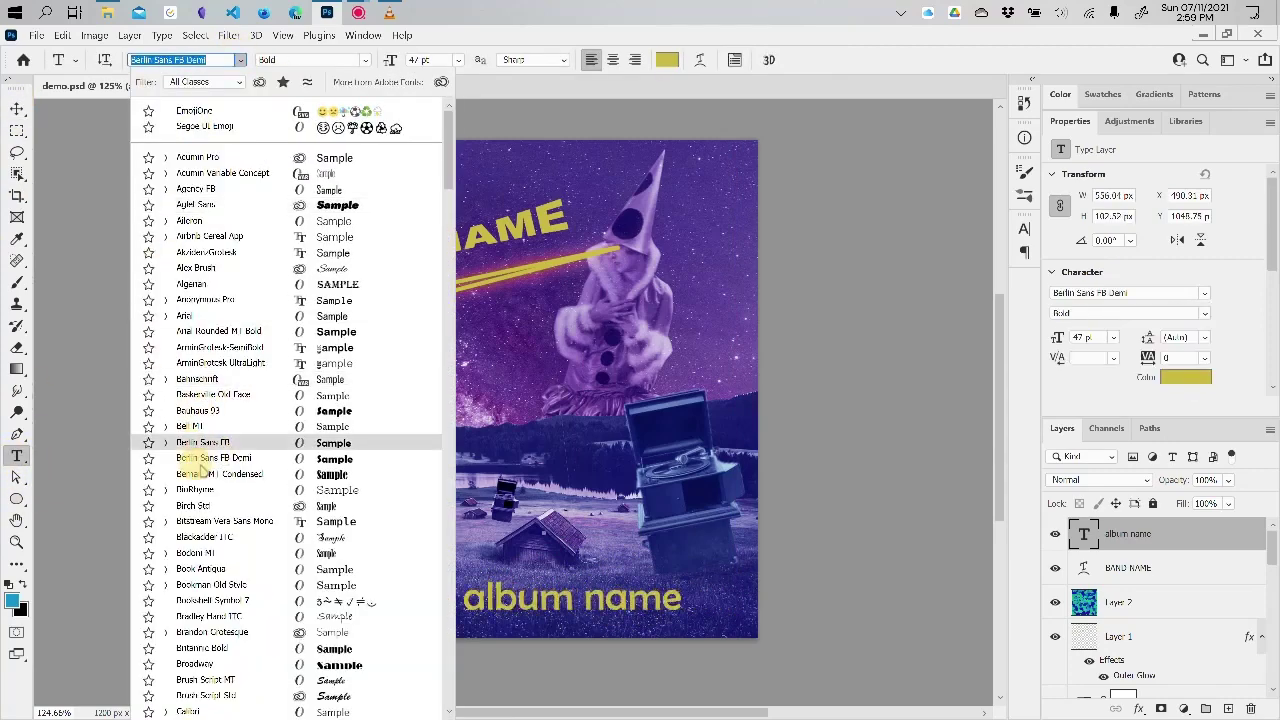
# - Preview typefaces from the font list on 'album name', then apply Raleway
pyautogui.scroll(-2, 232, 607)
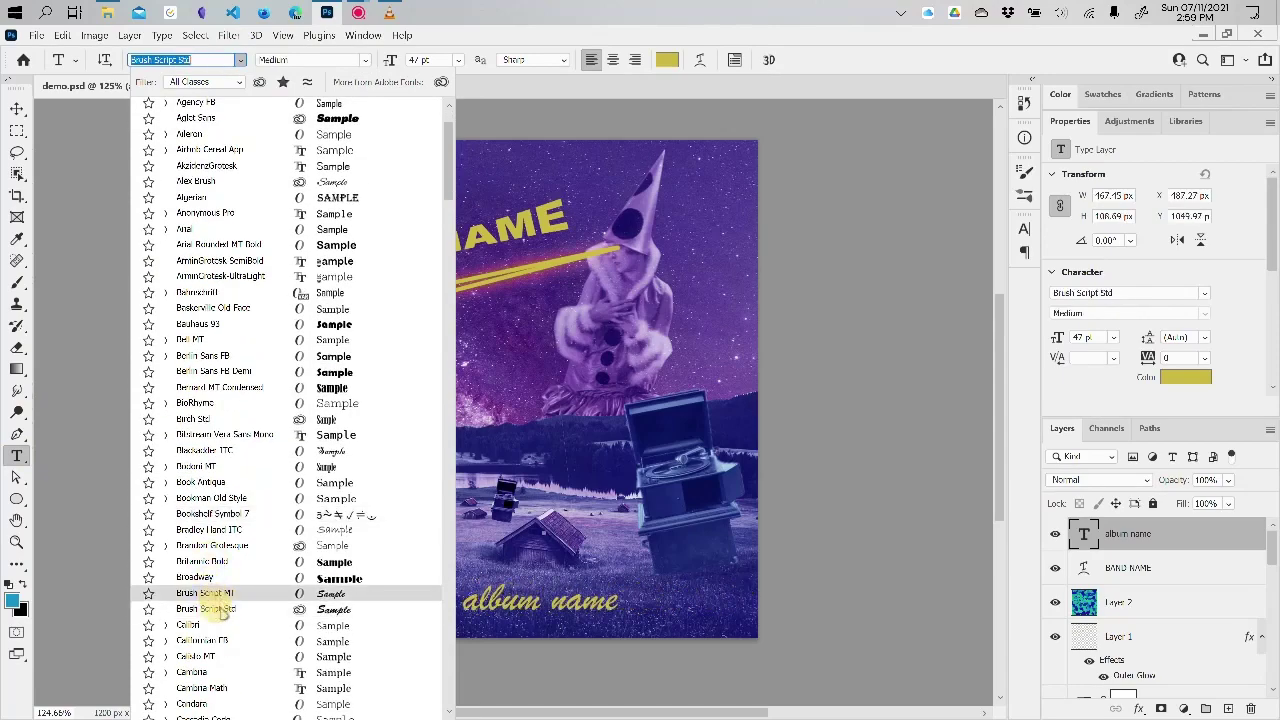
pyautogui.scroll(-6, 220, 620)
pyautogui.scroll(-5, 218, 610)
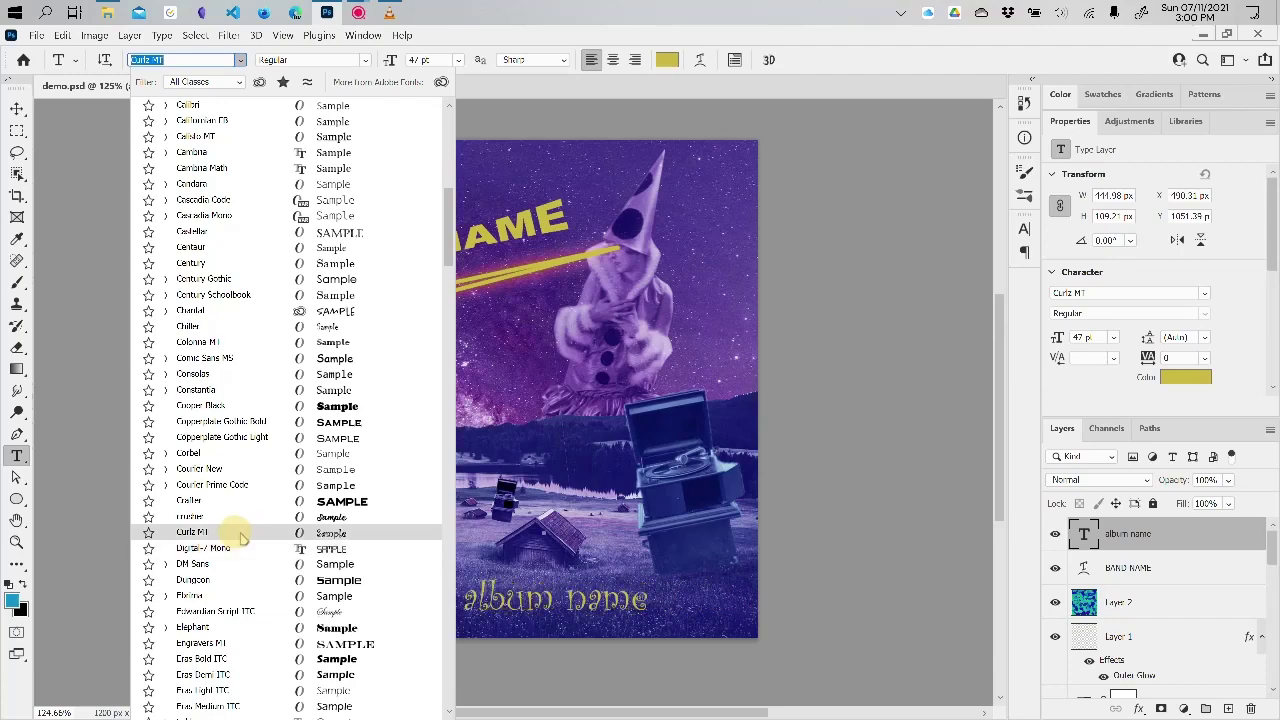
pyautogui.scroll(-8, 240, 537)
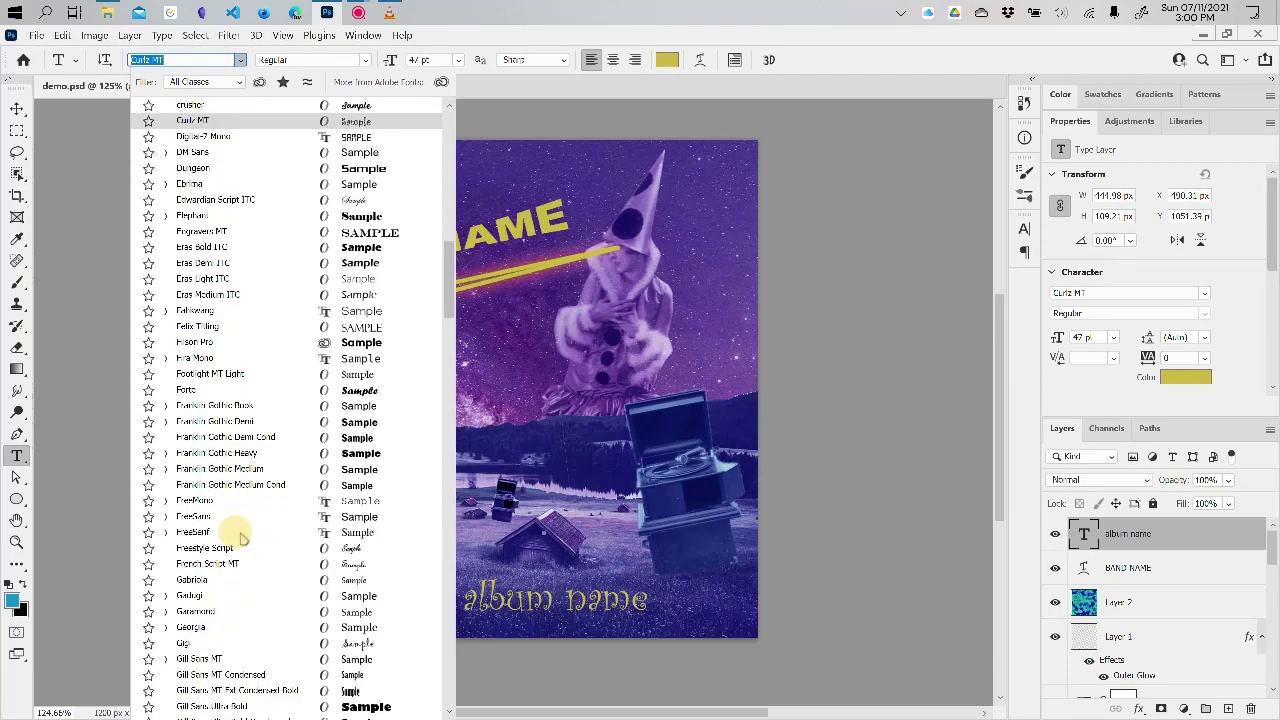
pyautogui.scroll(-2, 240, 537)
pyautogui.scroll(-5, 240, 537)
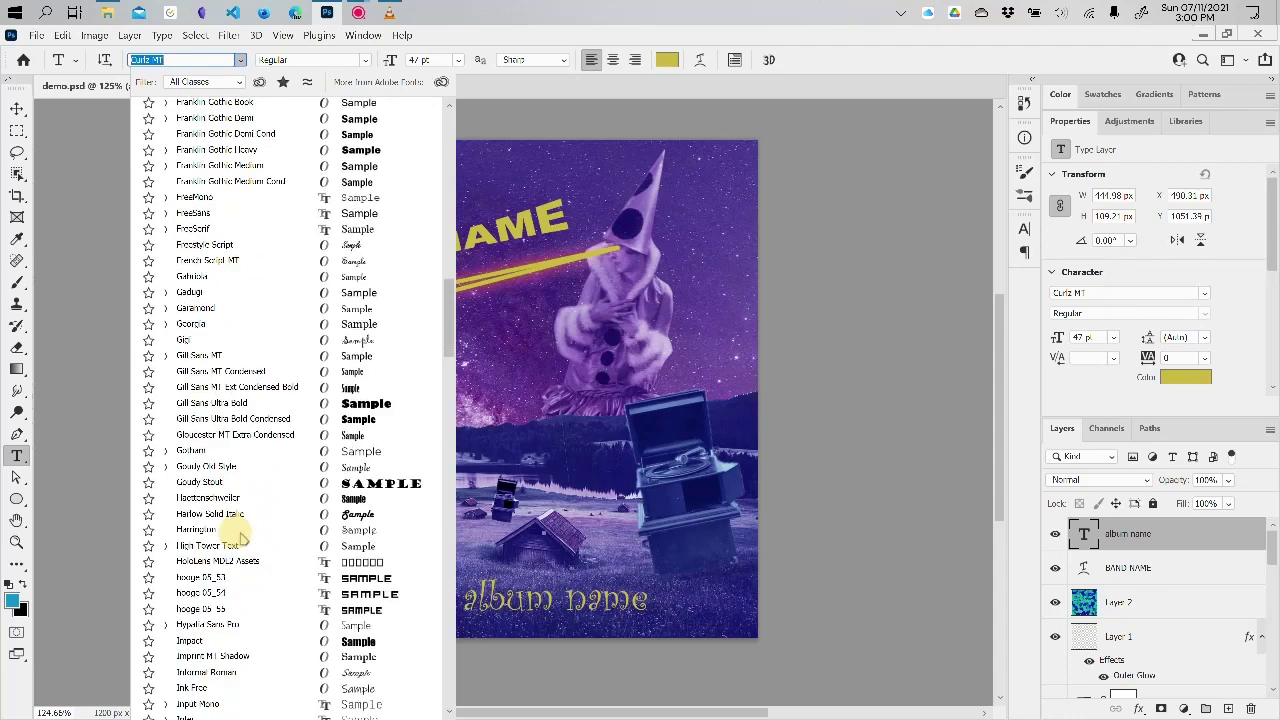
pyautogui.scroll(-5, 255, 540)
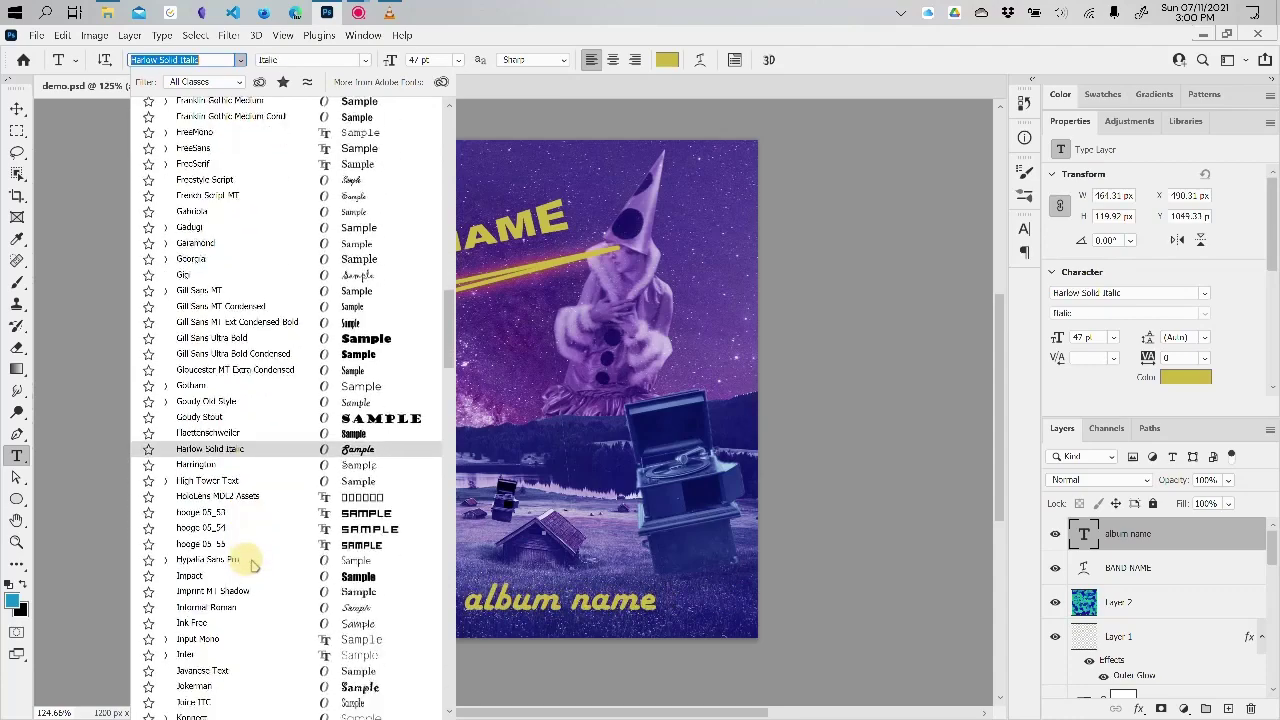
pyautogui.scroll(-2, 252, 560)
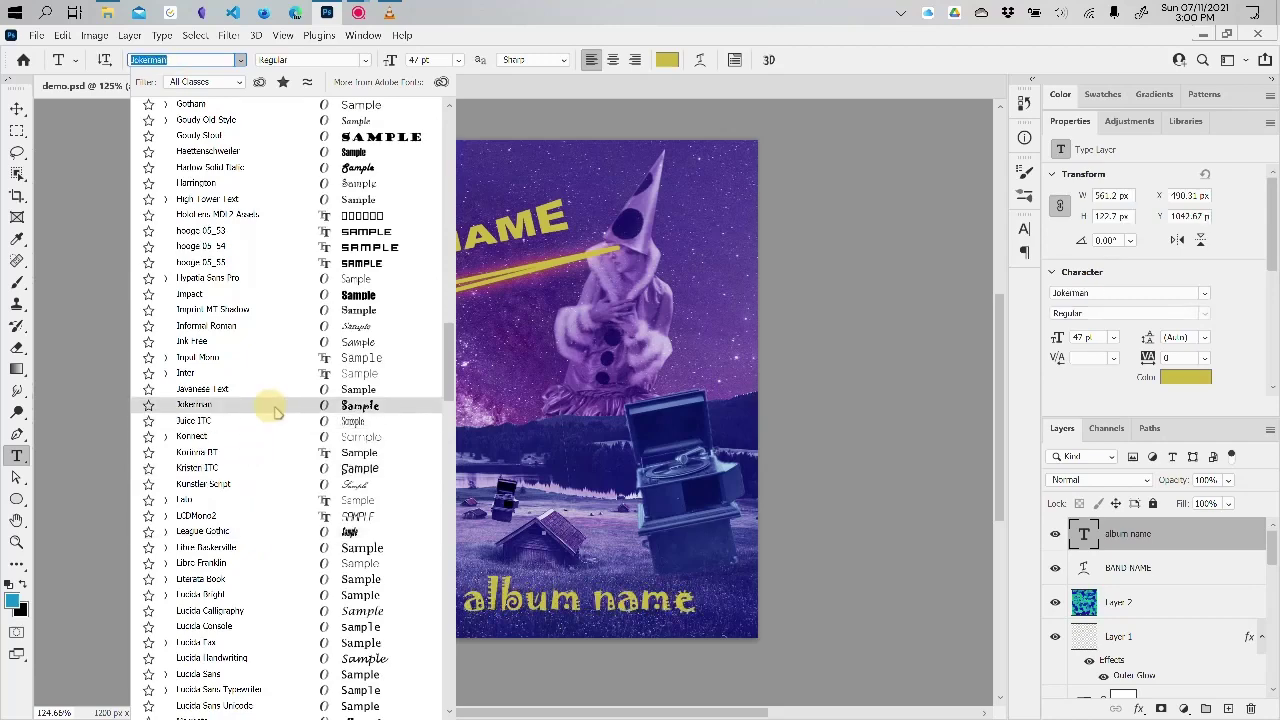
pyautogui.scroll(-5, 260, 620)
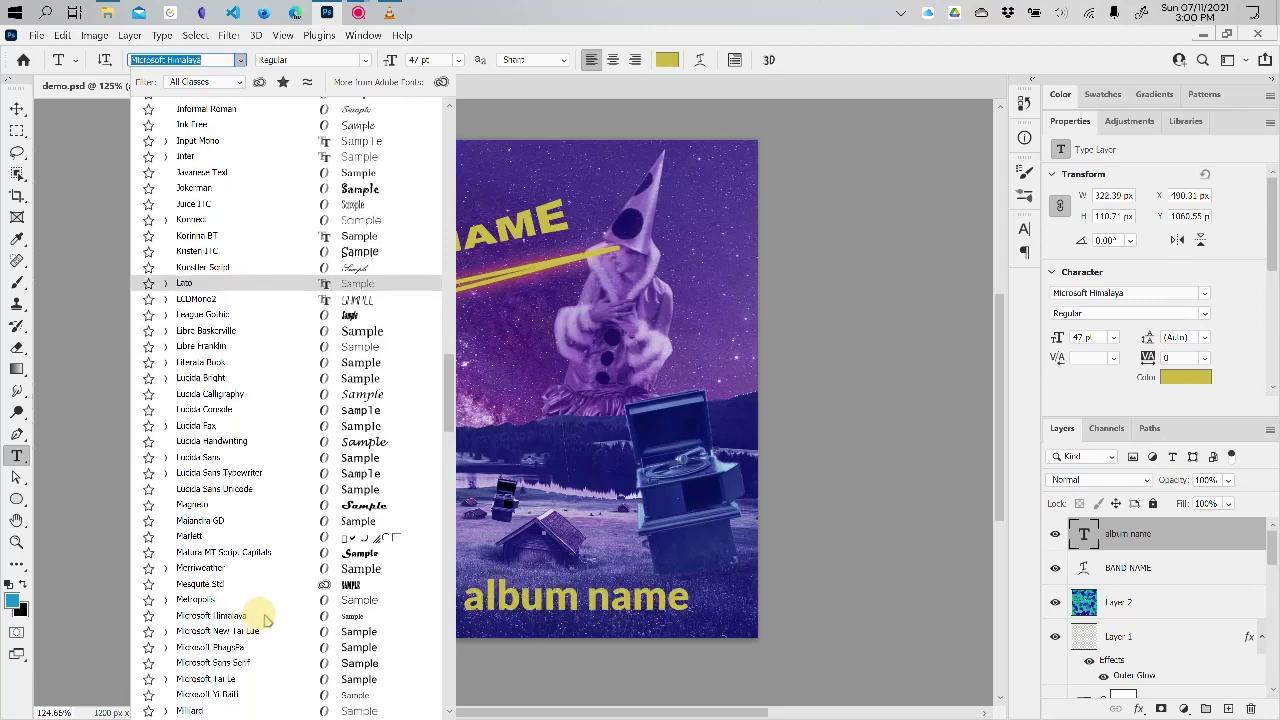
pyautogui.scroll(-6, 265, 619)
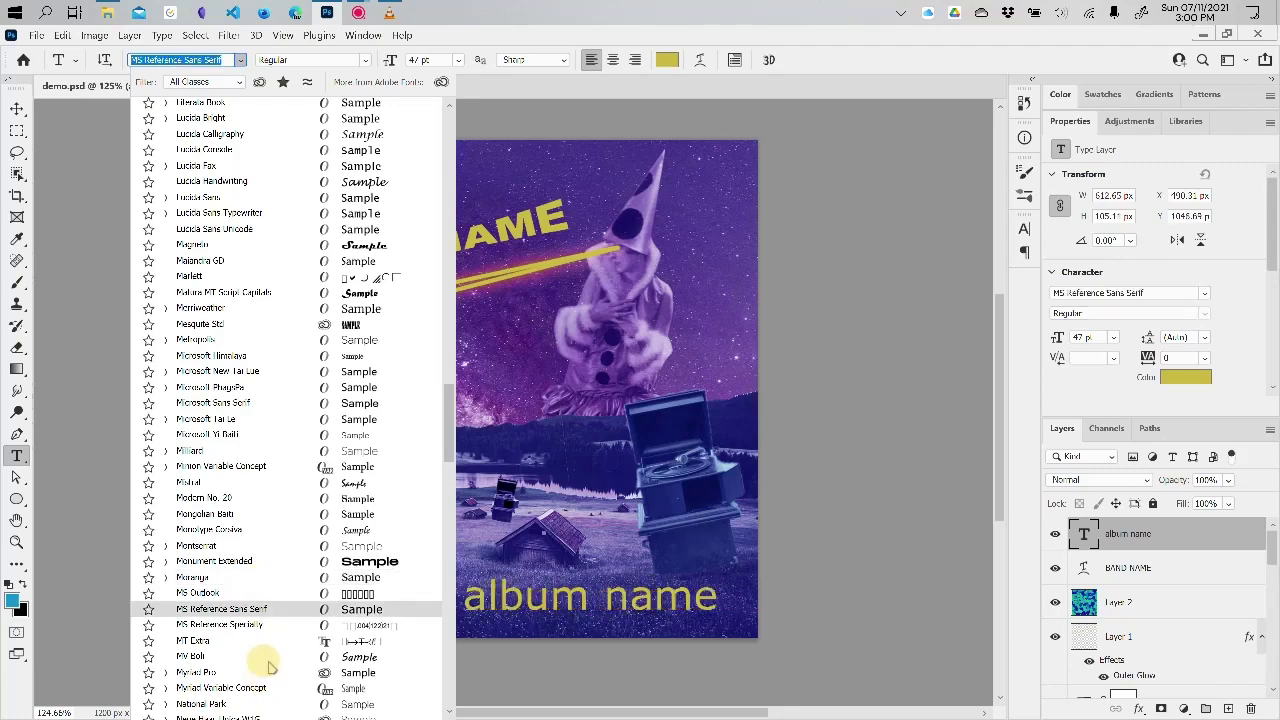
pyautogui.scroll(-8, 268, 663)
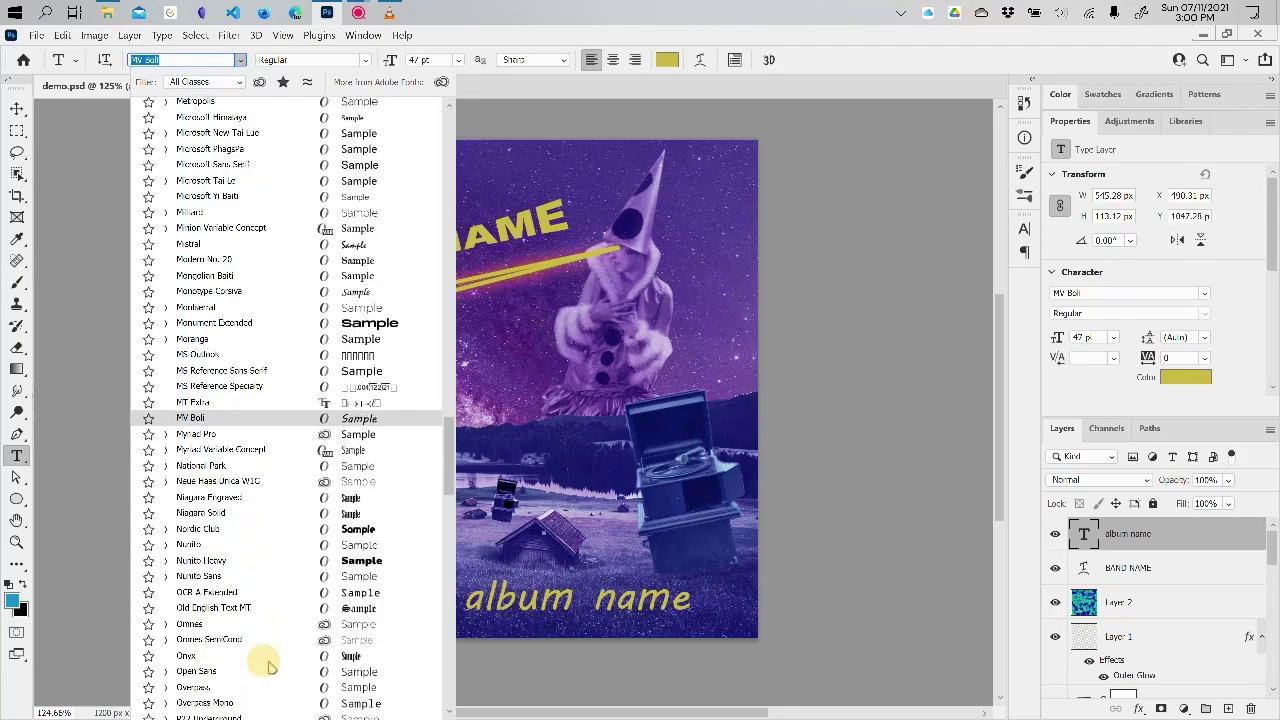
pyautogui.scroll(-8, 268, 663)
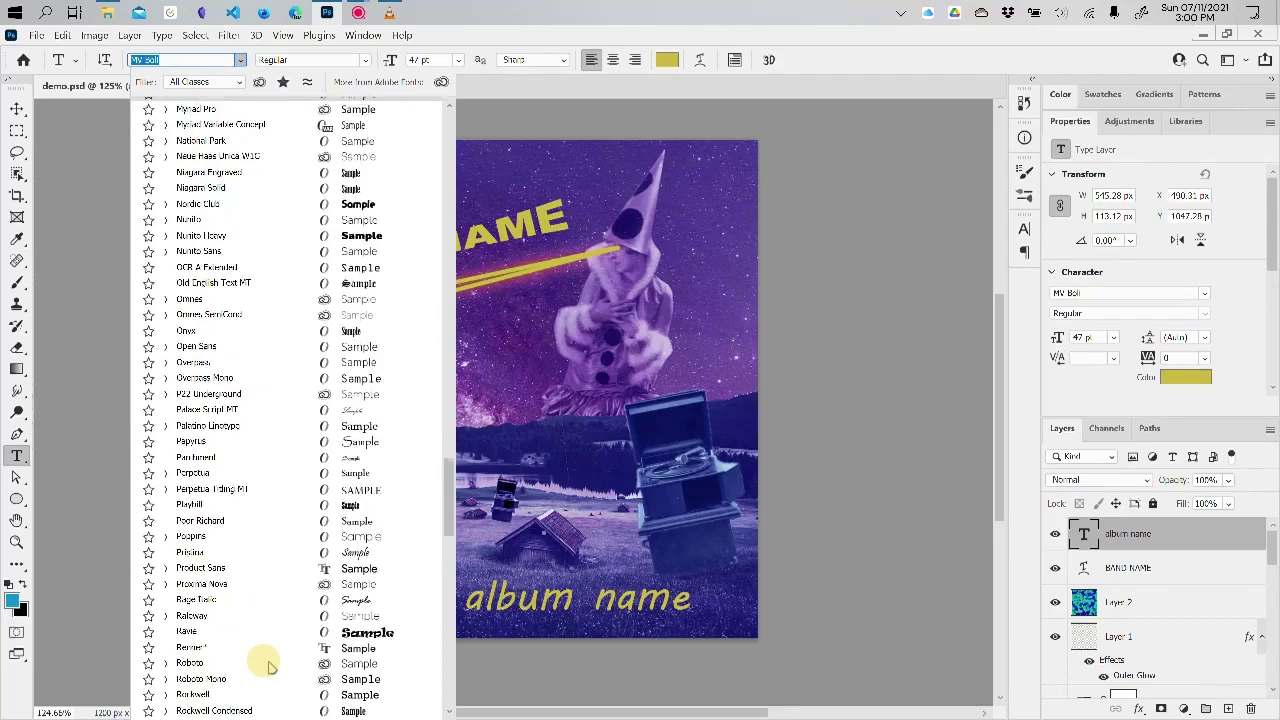
pyautogui.scroll(-3, 268, 663)
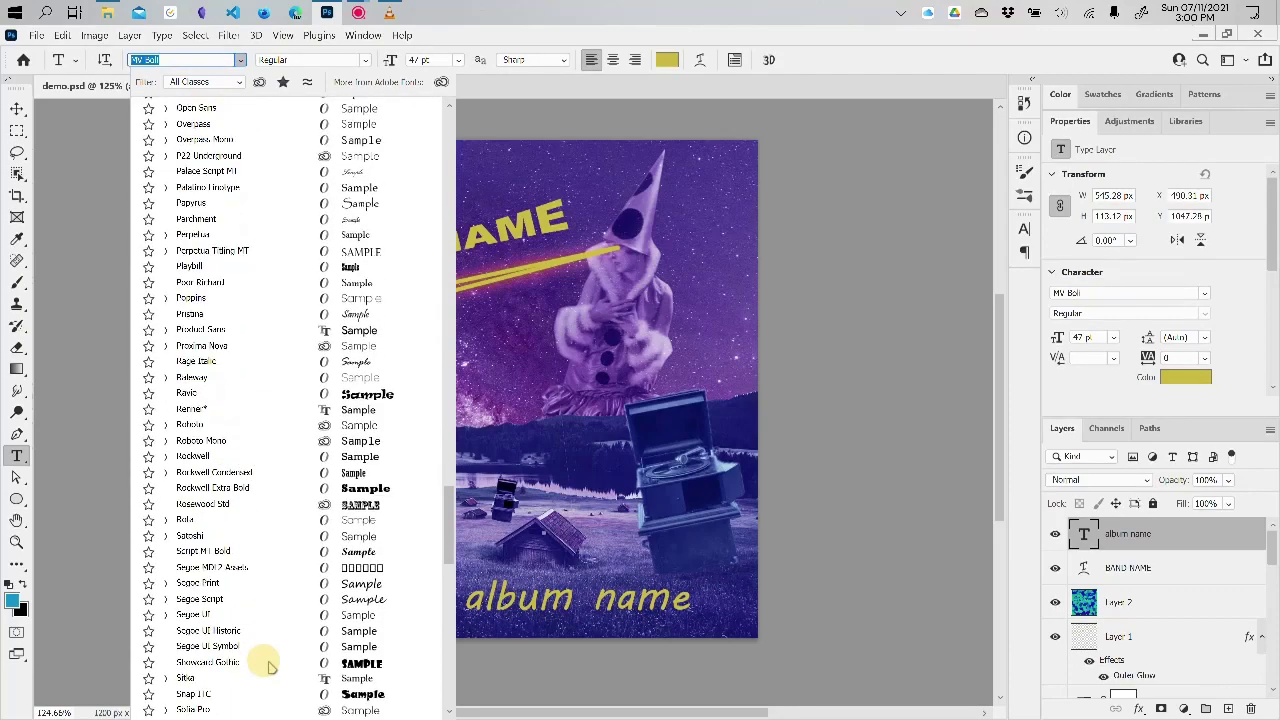
pyautogui.moveTo(446, 545); pyautogui.dragTo(452, 578)
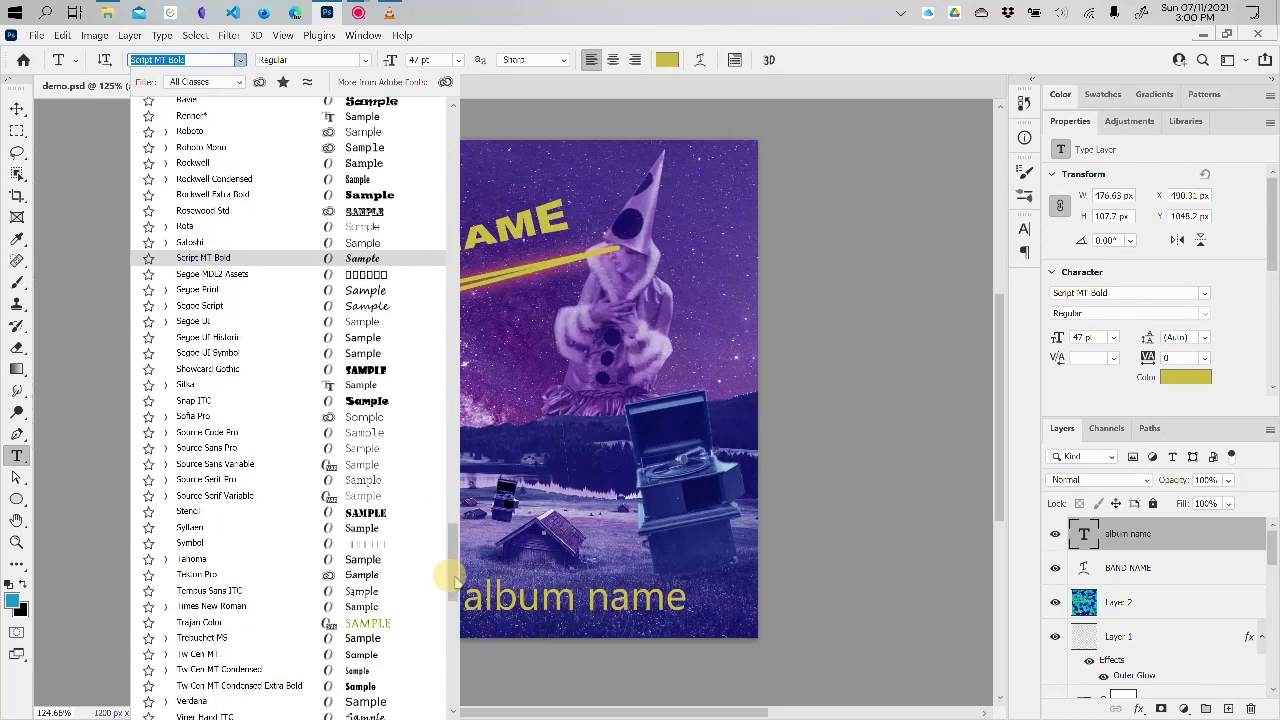
pyautogui.moveTo(452, 577); pyautogui.dragTo(452, 527)
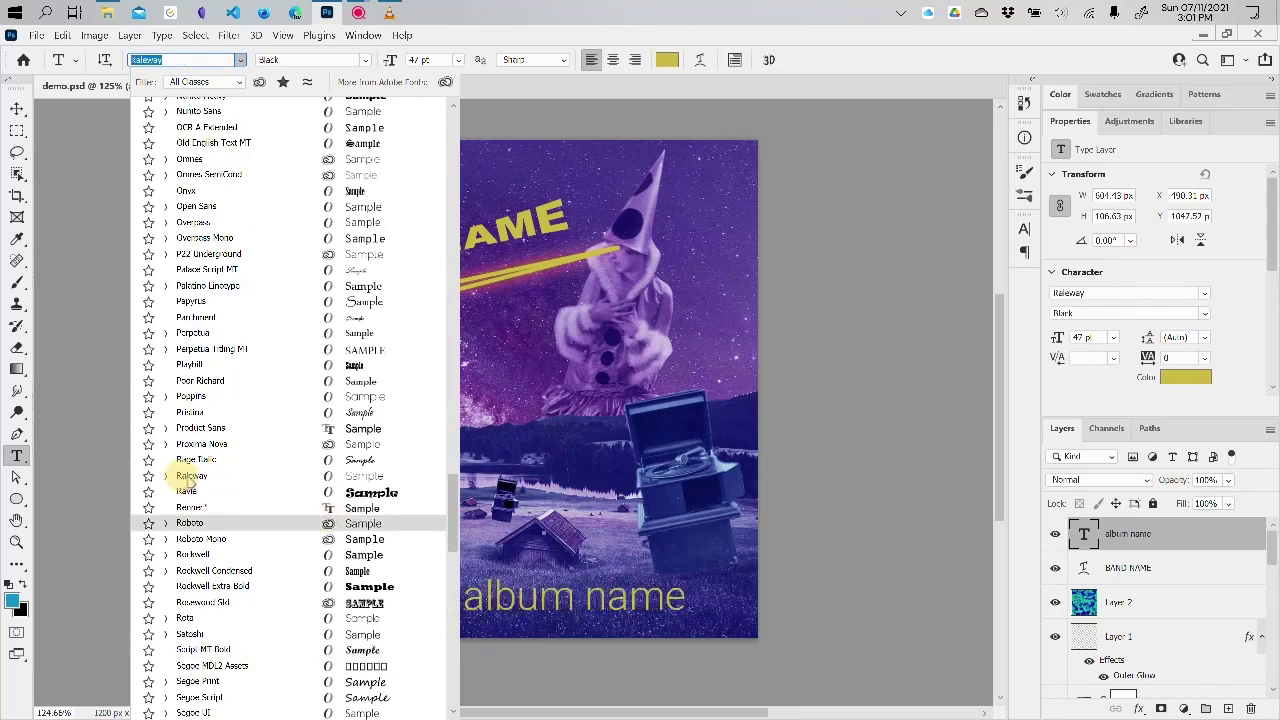
pyautogui.click(190, 476)
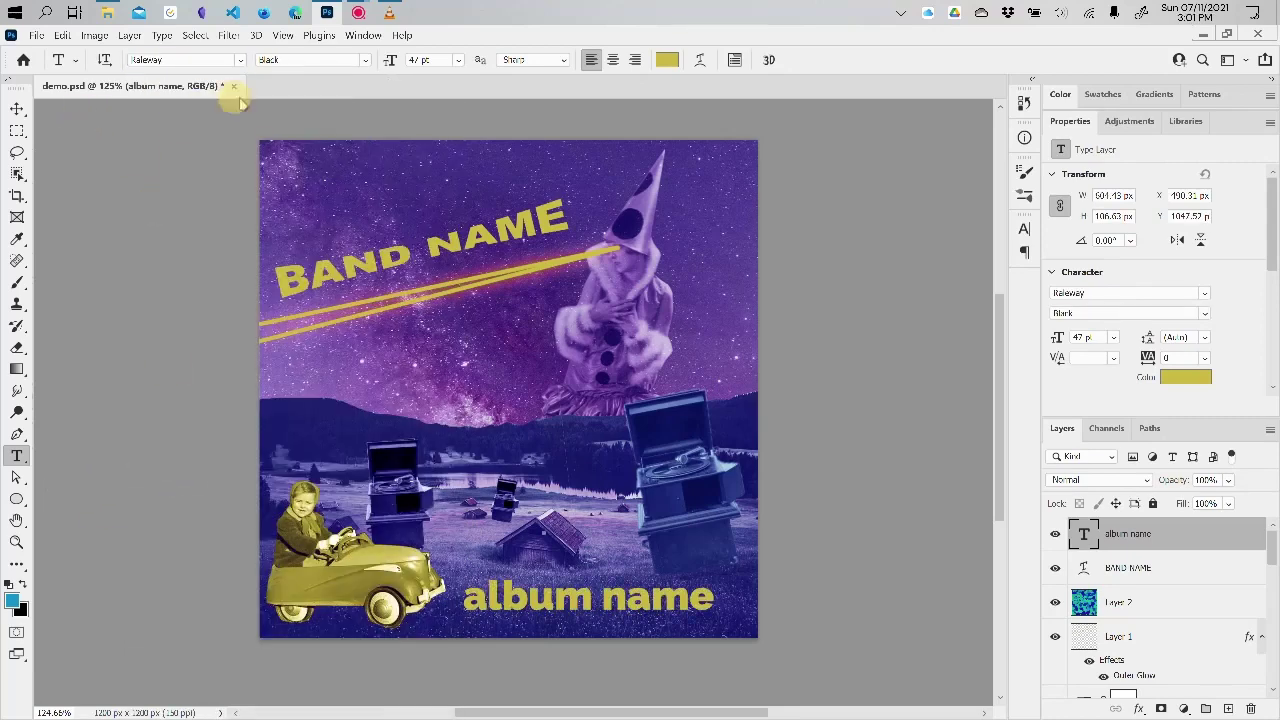
# - Set the 'album name' font style to Raleway Light after trying Thin
pyautogui.click(363, 62)
pyautogui.click(318, 76)
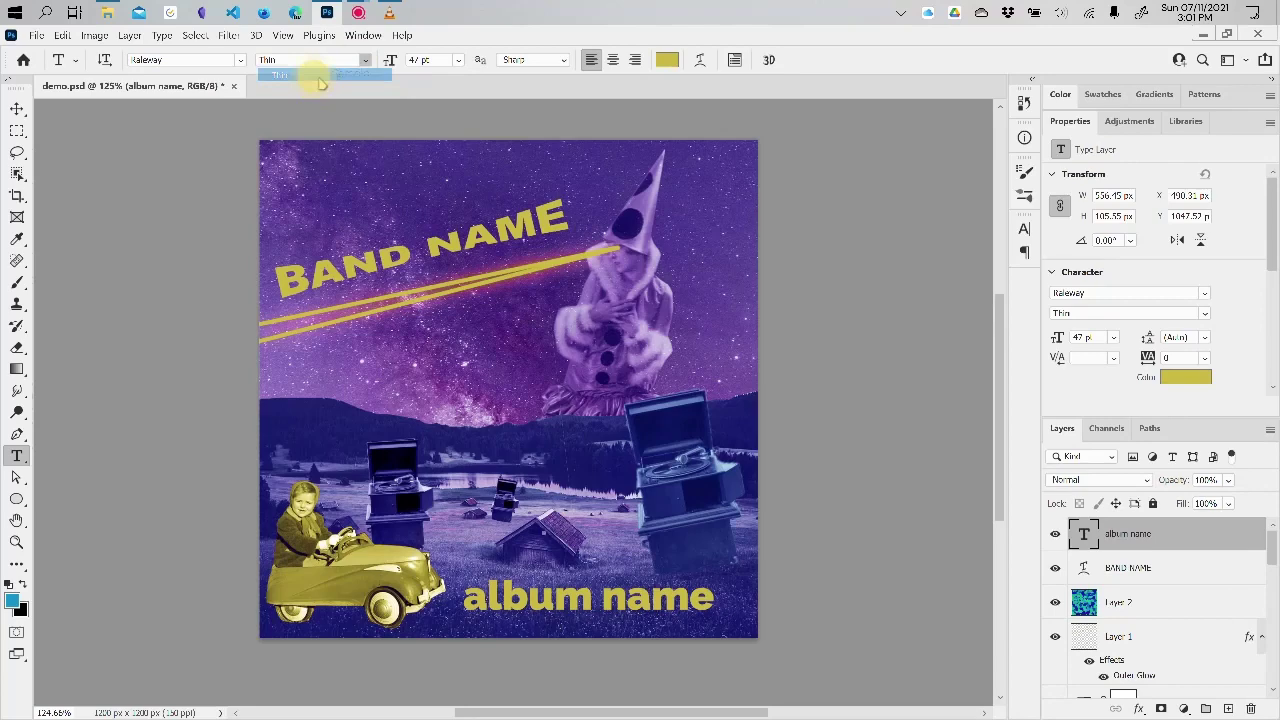
pyautogui.click(360, 61)
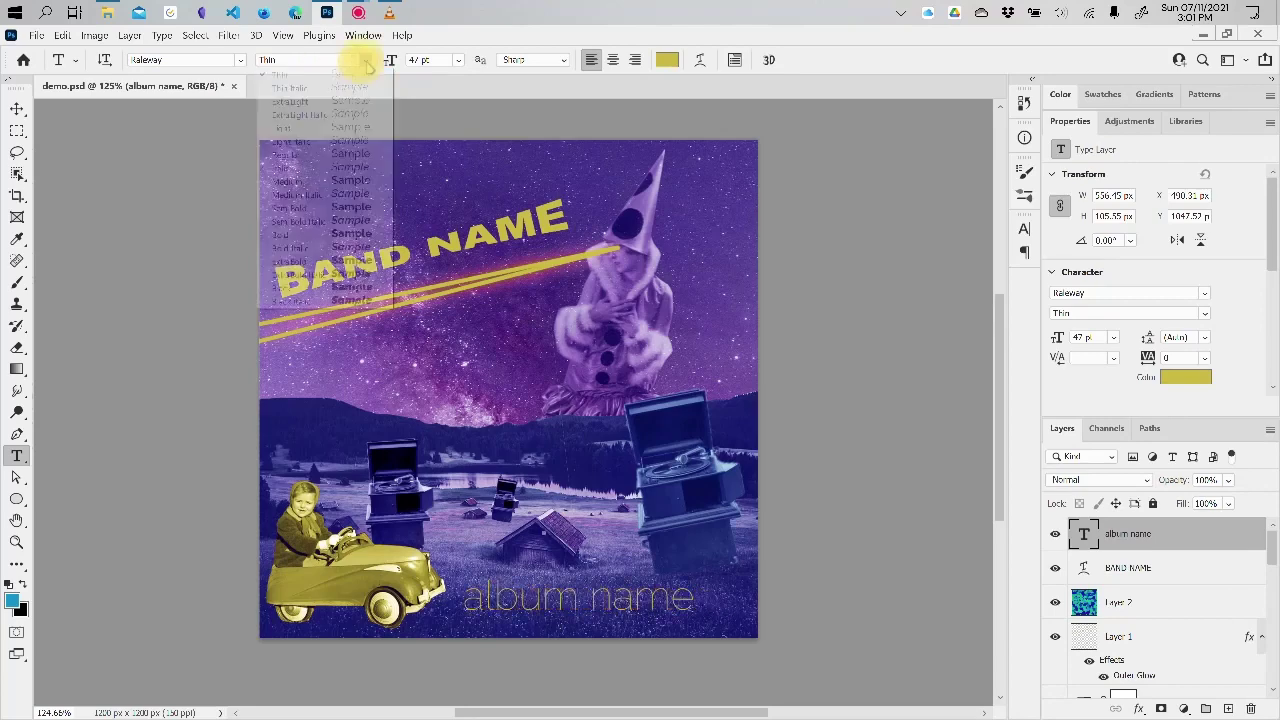
pyautogui.click(290, 128)
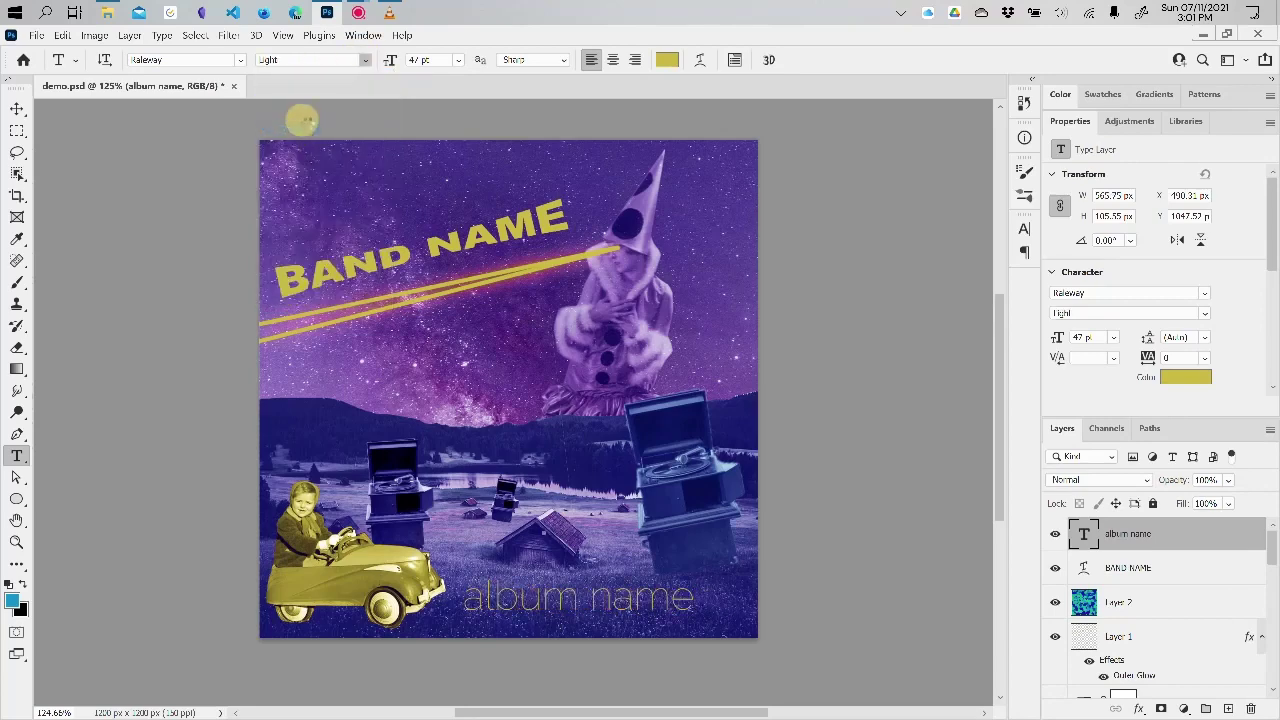
# - Nudge 'album name' slightly left into place beside the toy car
pyautogui.click(17, 106)
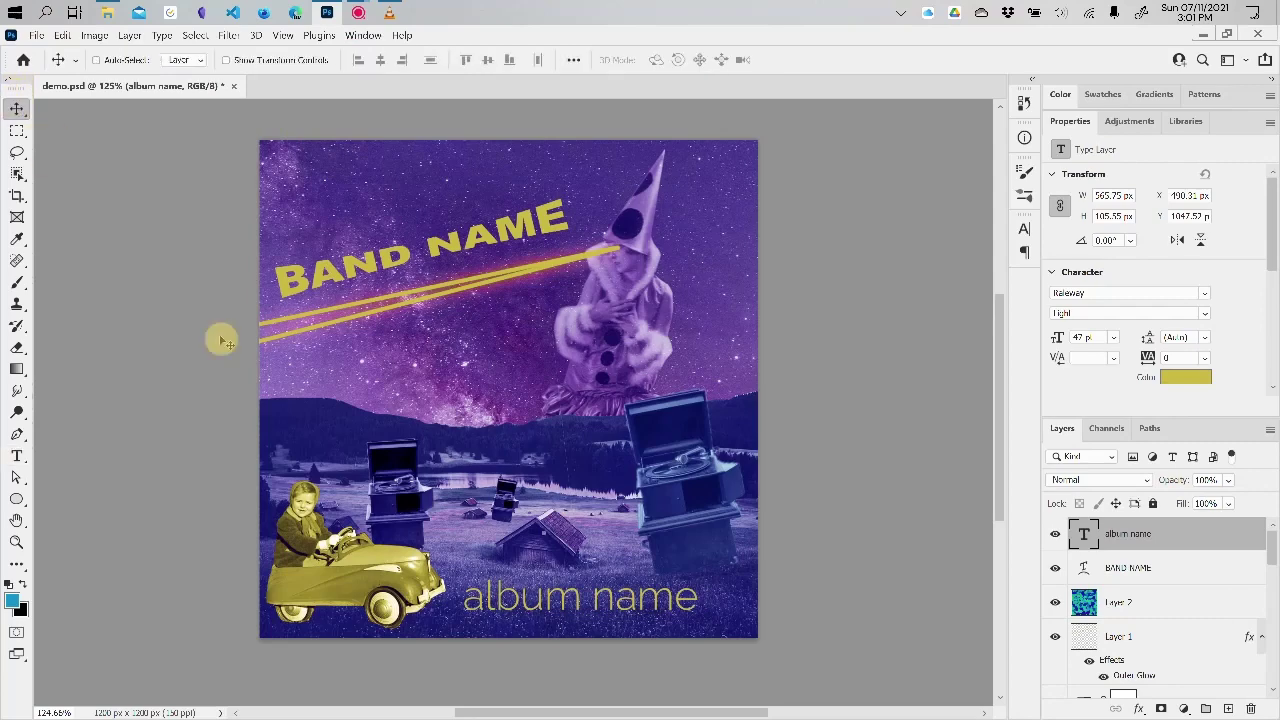
pyautogui.moveTo(566, 624); pyautogui.dragTo(584, 618)
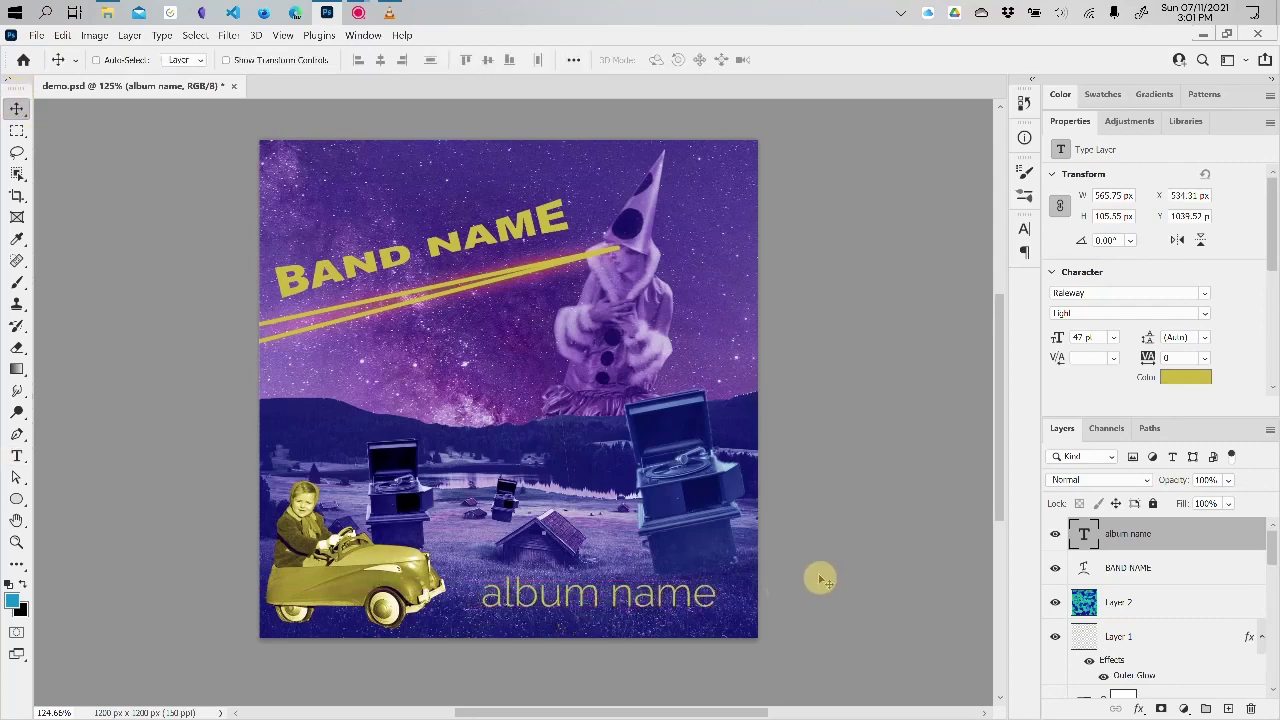
pyautogui.moveTo(644, 604); pyautogui.dragTo(646, 616)
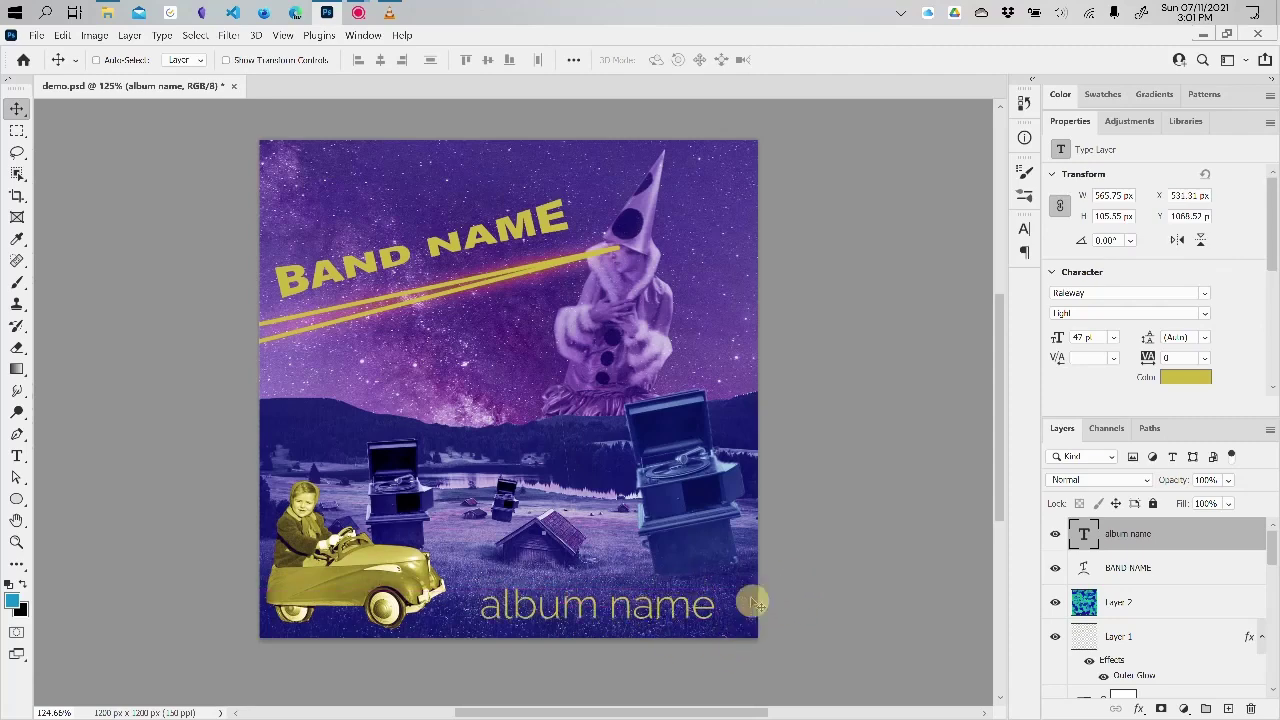
pyautogui.moveTo(640, 614); pyautogui.dragTo(620, 599)
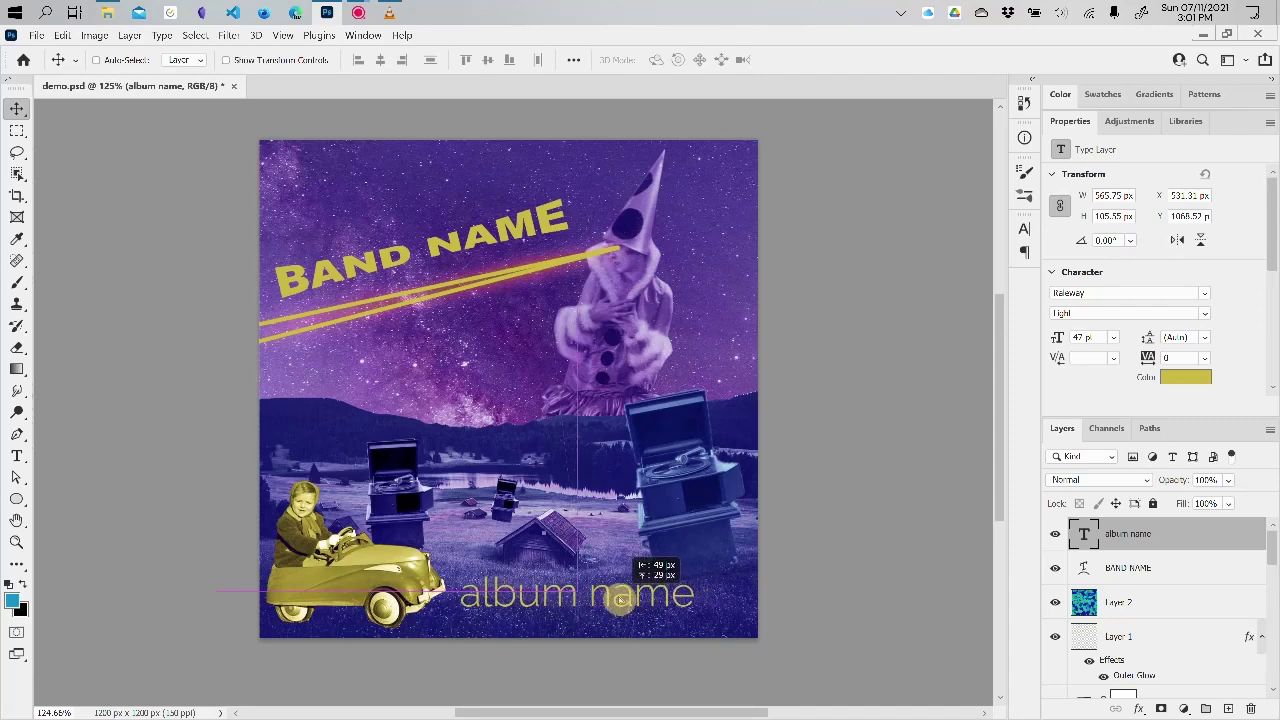
pyautogui.moveTo(620, 599); pyautogui.dragTo(620, 599)
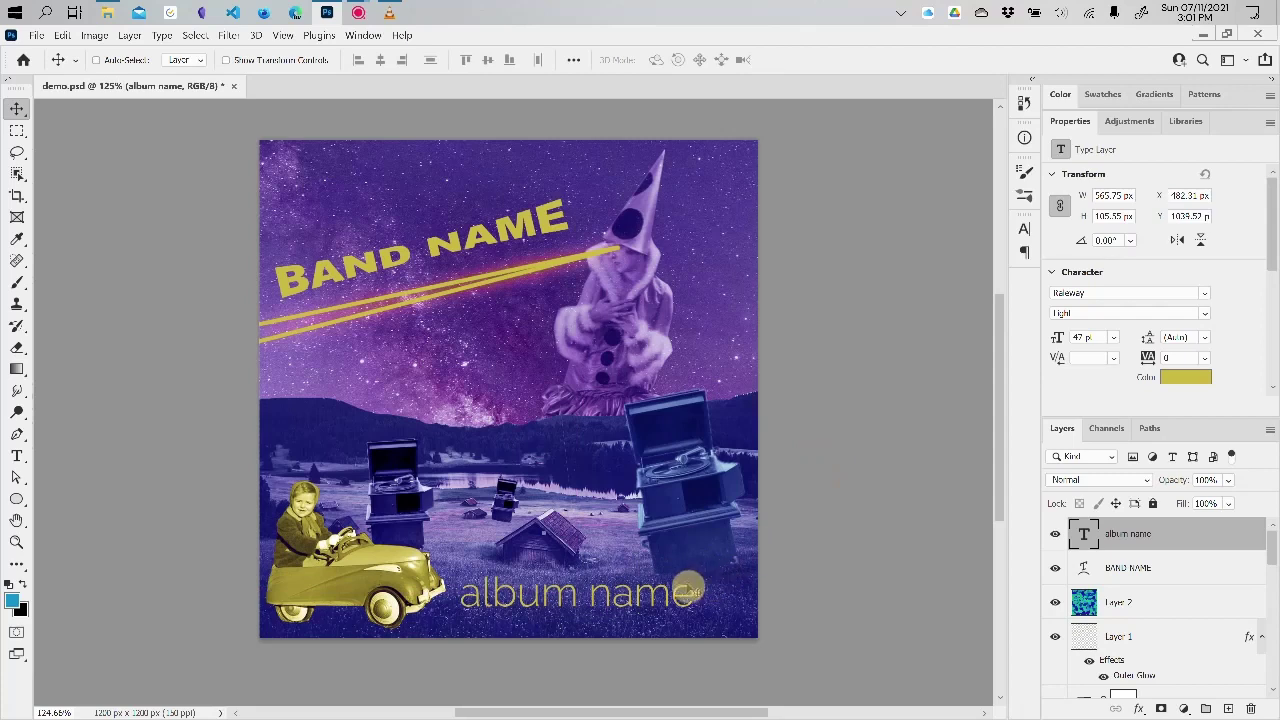
pyautogui.moveTo(684, 597); pyautogui.dragTo(695, 597)
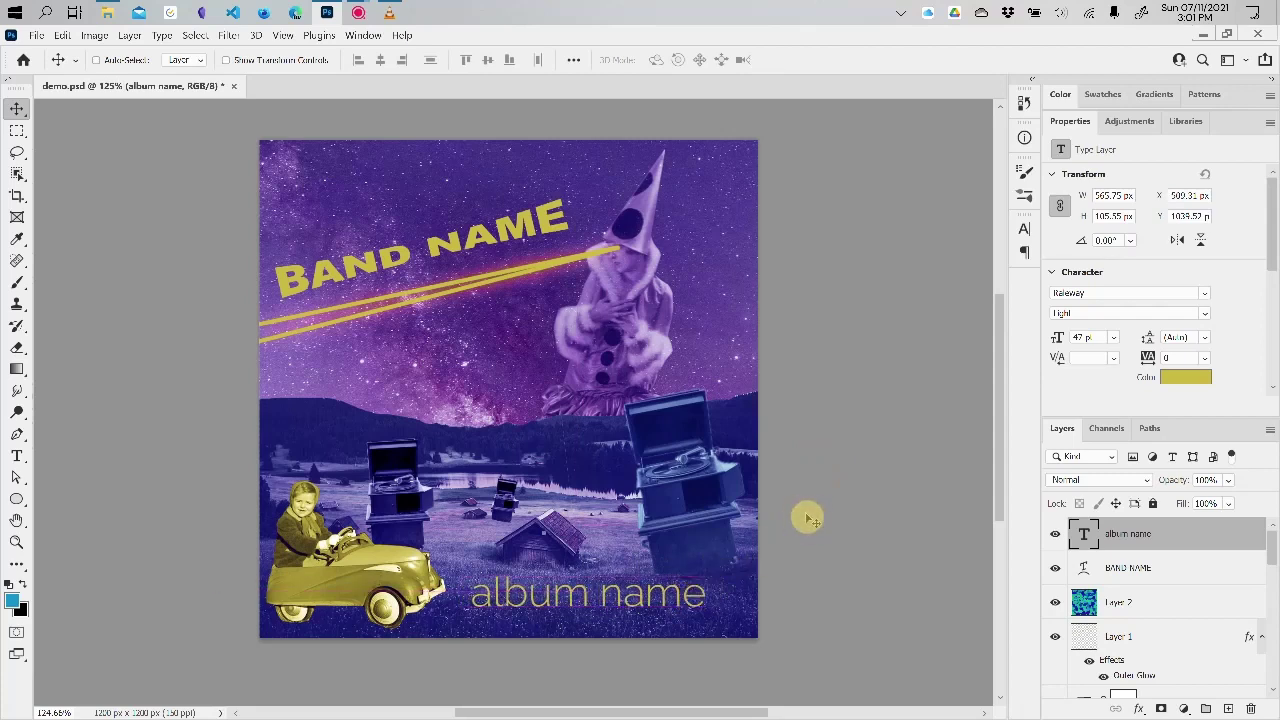